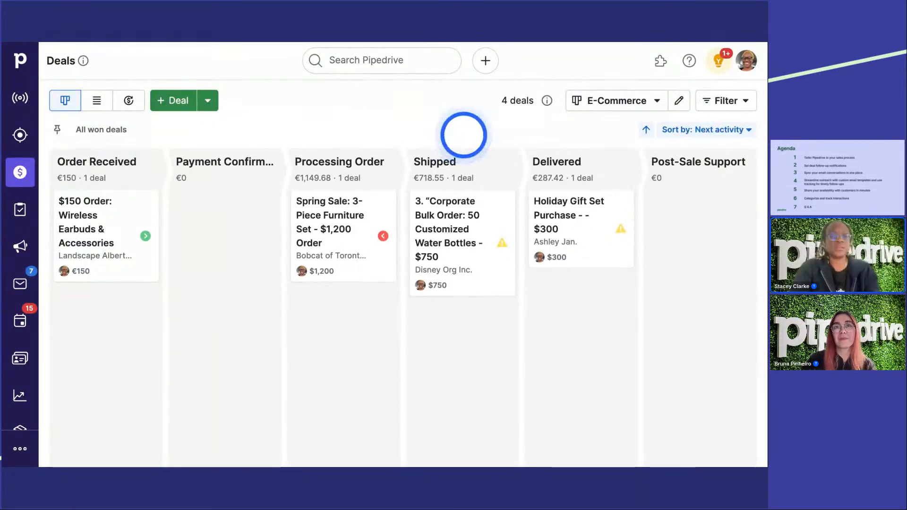
# Step: Start a new pipeline, examine its default stages up to Negotiations Started, and leave without saving
pyautogui.click(623, 110)
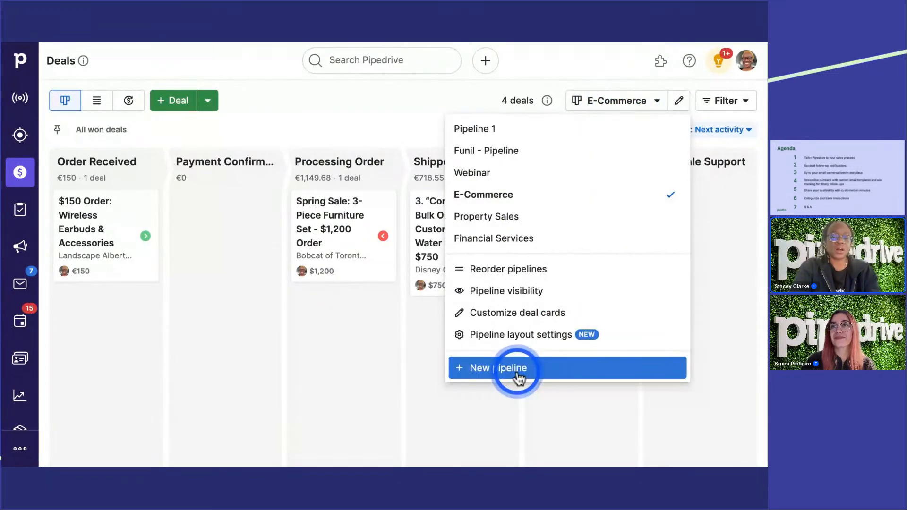
pyautogui.click(518, 375)
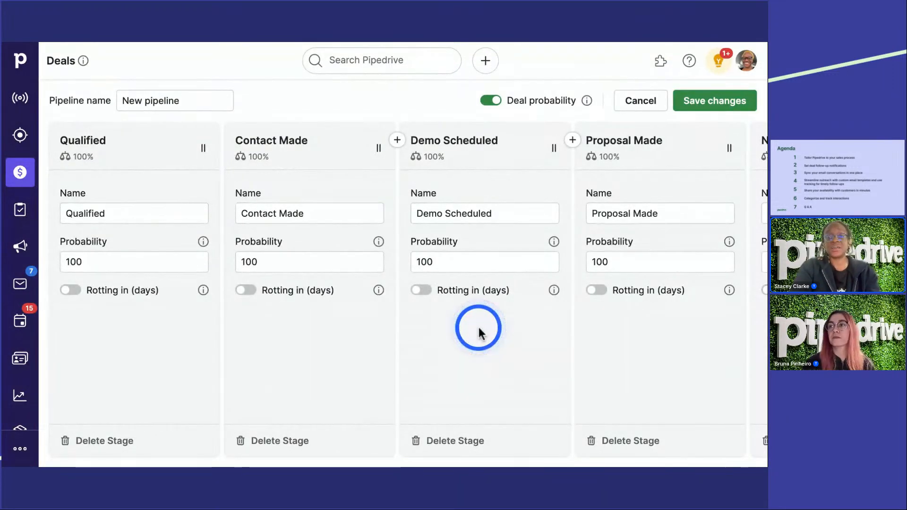
pyautogui.hscroll(3, 478, 331)
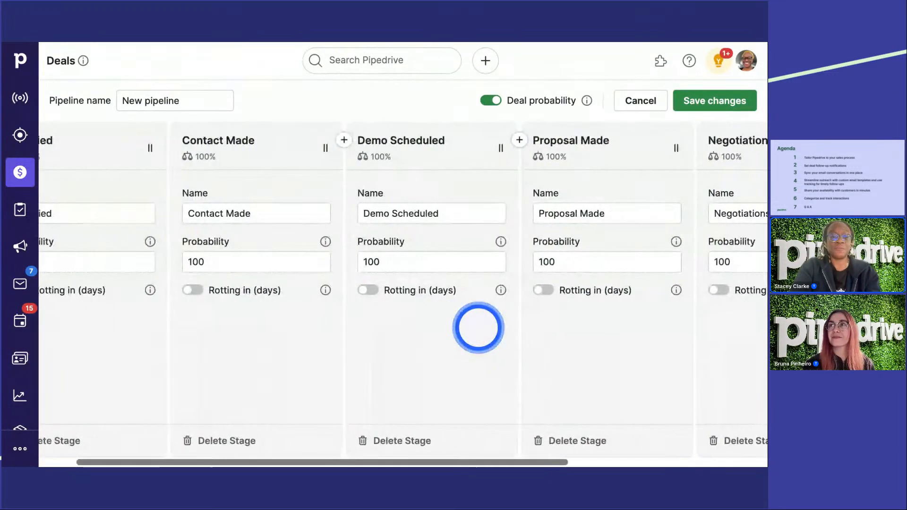
pyautogui.hscroll(5, 478, 327)
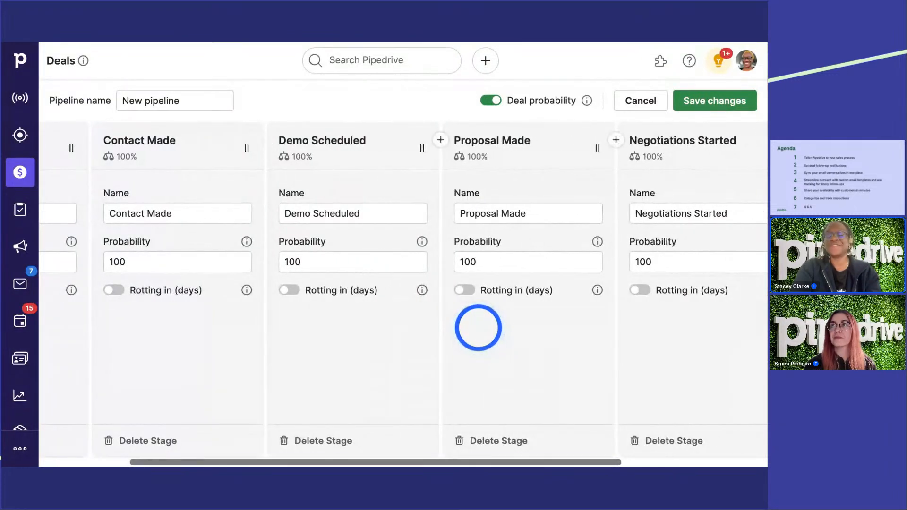
pyautogui.hscroll(6, 478, 328)
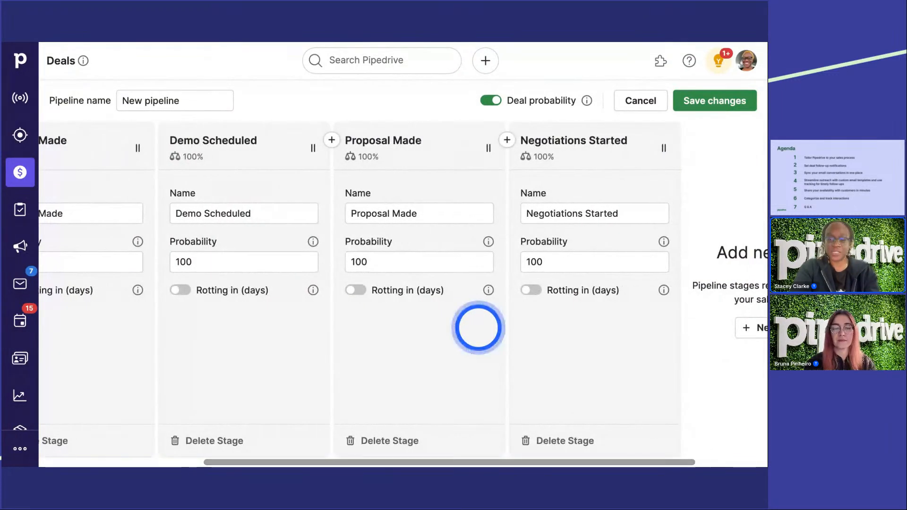
pyautogui.click(624, 213)
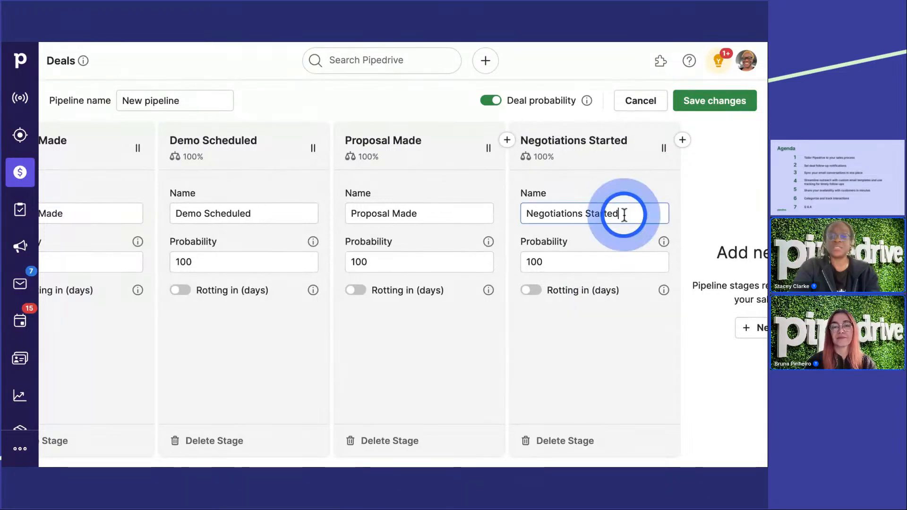
pyautogui.click(638, 107)
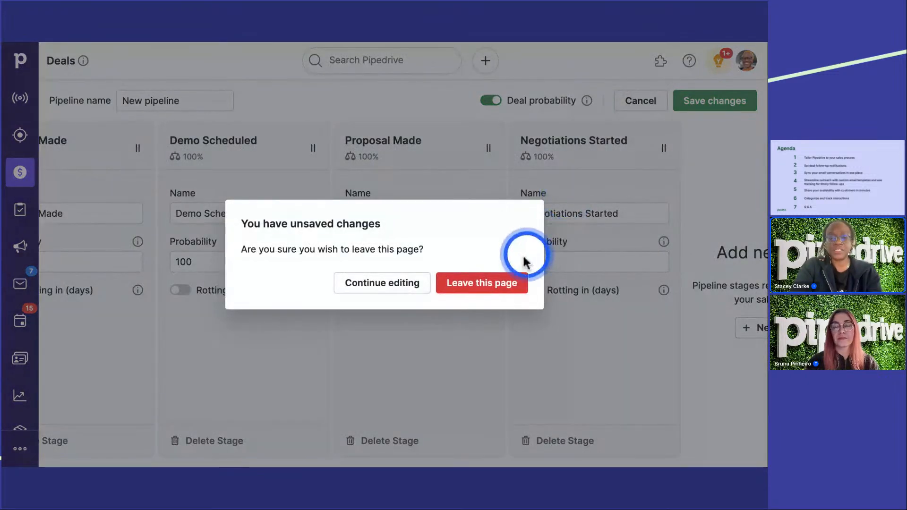
pyautogui.click(481, 283)
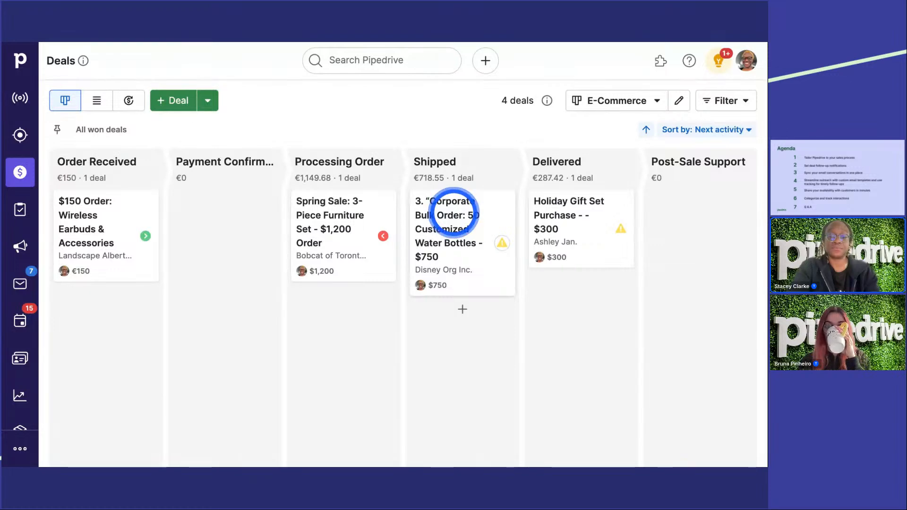
# Step: View the deals in the Property Sales pipeline and in the Financial Services pipeline
pyautogui.click(646, 107)
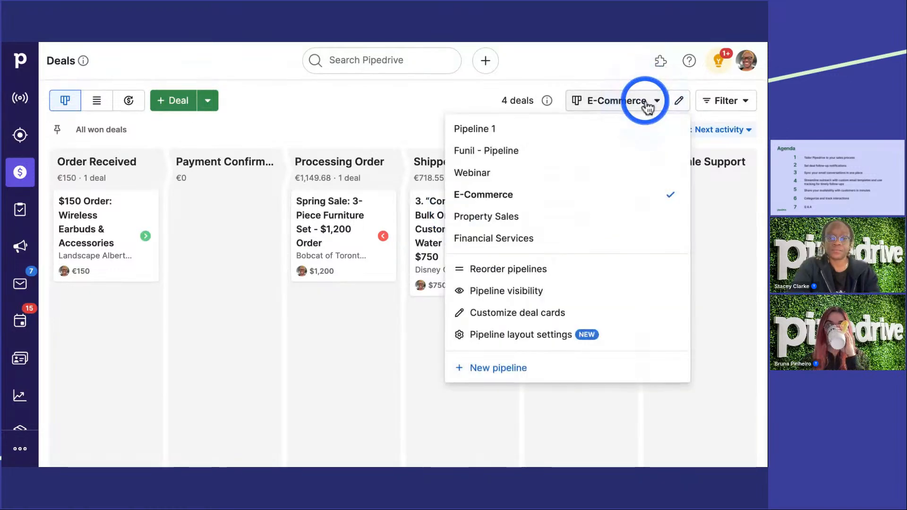
pyautogui.click(571, 227)
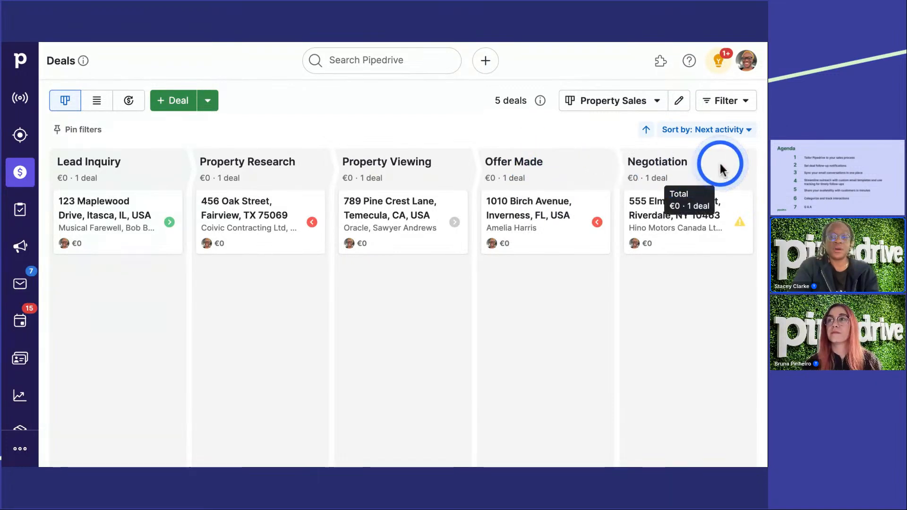
pyautogui.click(613, 101)
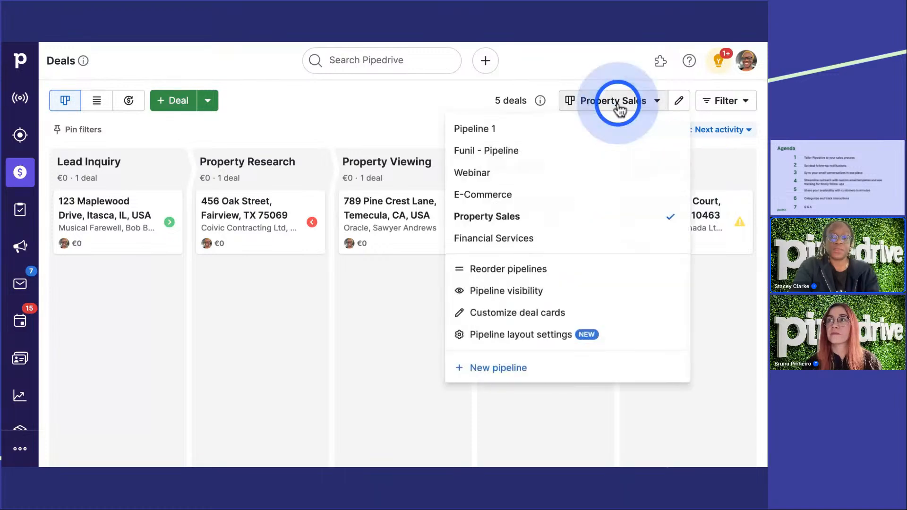
pyautogui.click(565, 237)
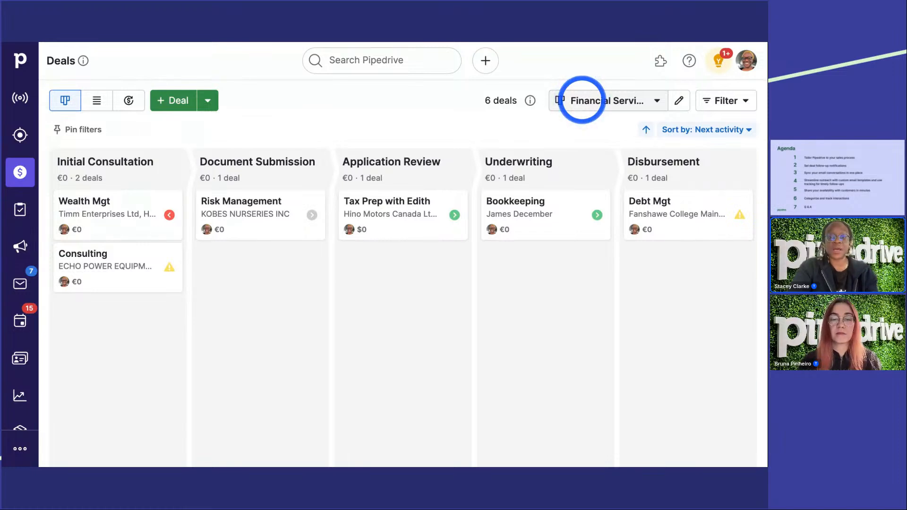
# Step: Return to the Property Sales pipeline and review the fields of the new deal form, closing it without saving
pyautogui.click(657, 101)
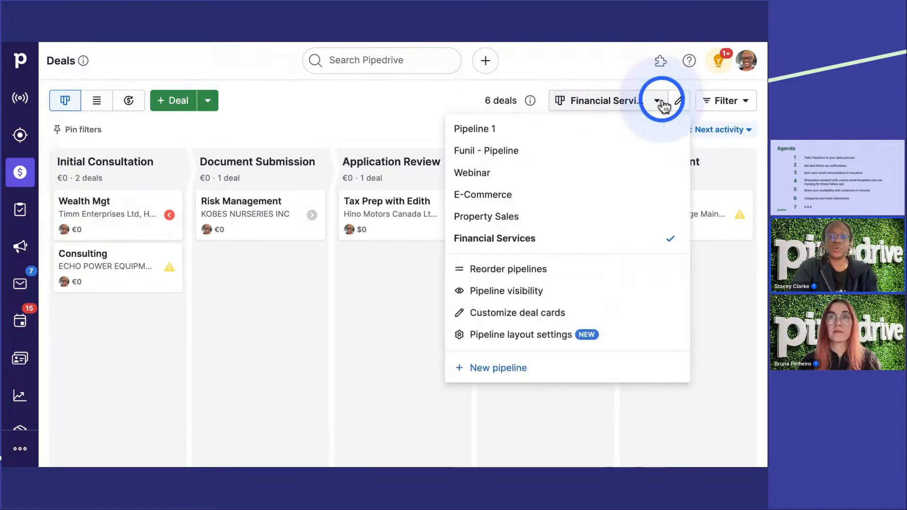
pyautogui.click(616, 221)
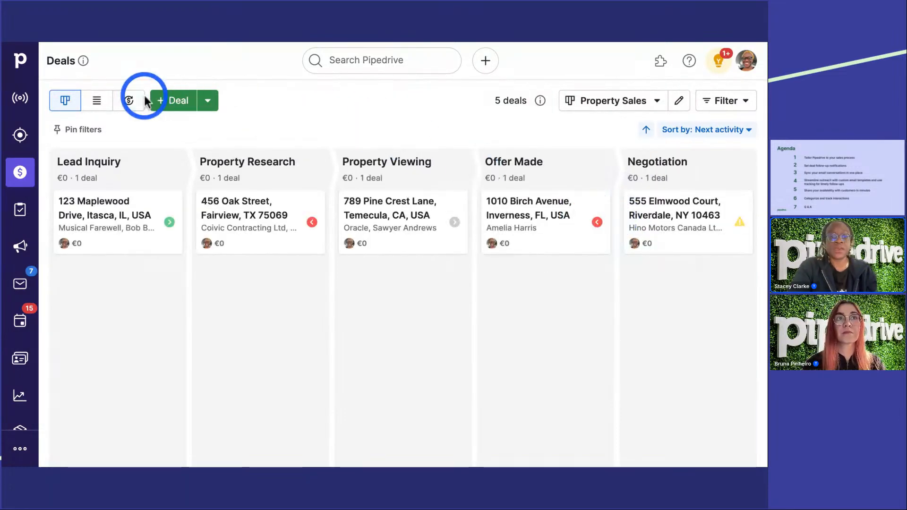
pyautogui.click(168, 100)
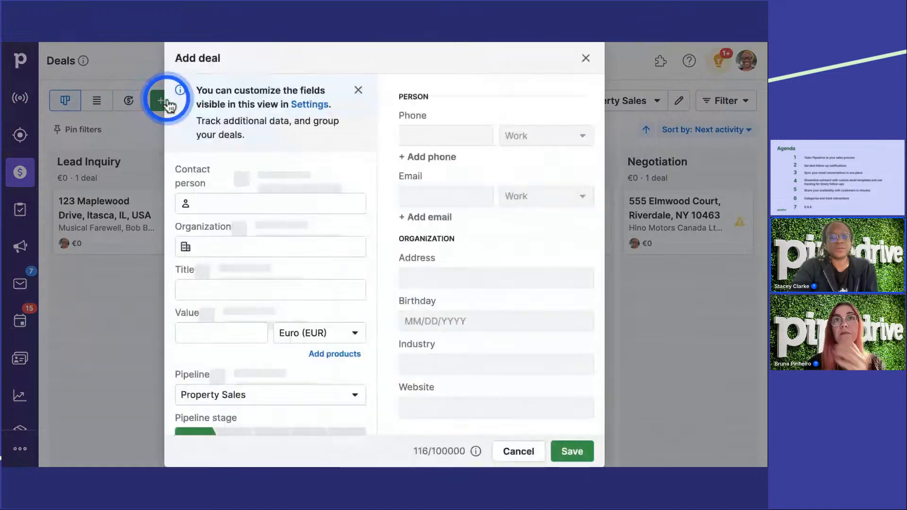
pyautogui.scroll(-1, 283, 268)
pyautogui.scroll(-6, 282, 269)
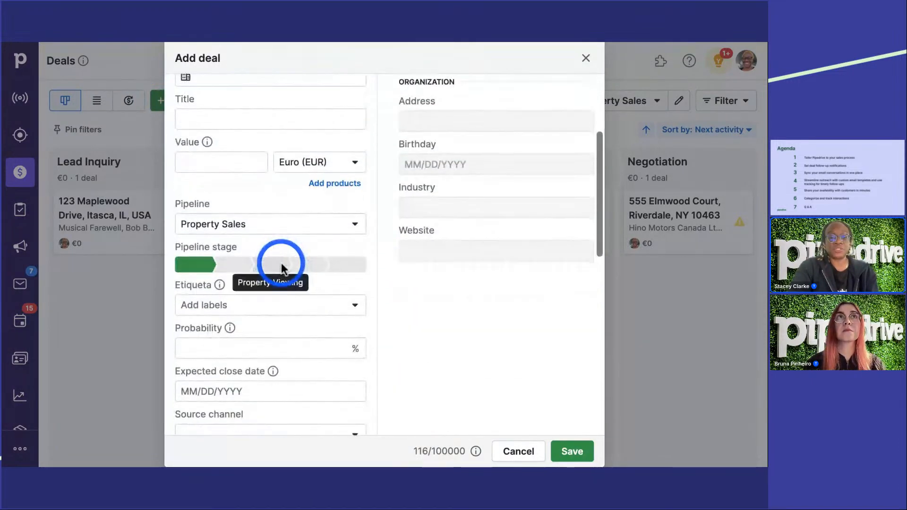
pyautogui.scroll(-5, 281, 263)
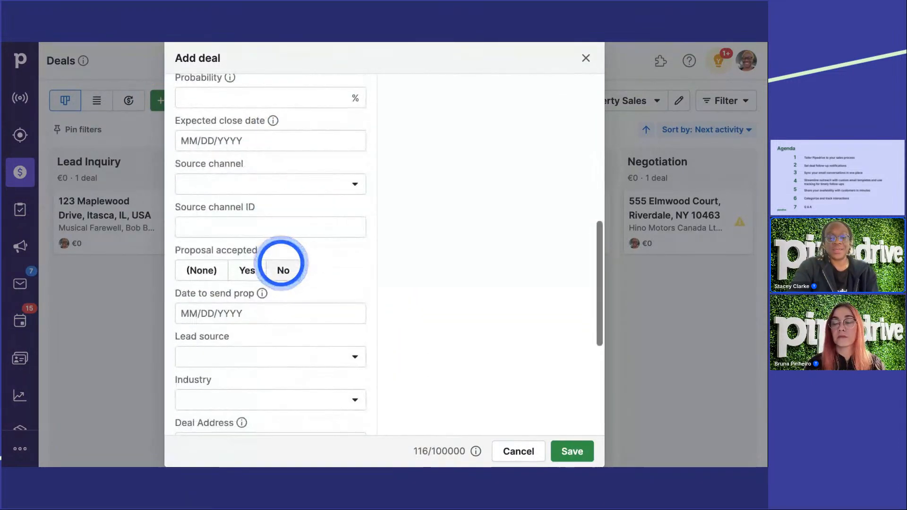
pyautogui.scroll(-3, 281, 263)
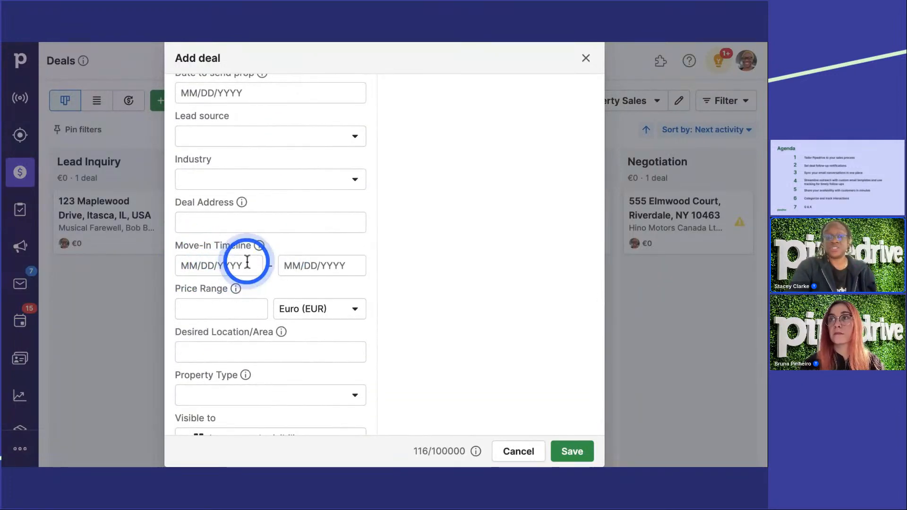
pyautogui.scroll(-1, 354, 265)
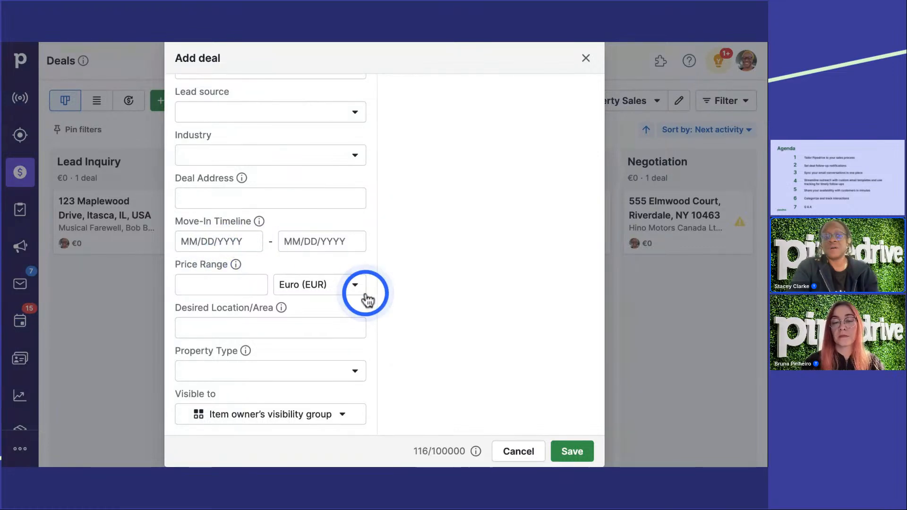
pyautogui.scroll(1, 367, 293)
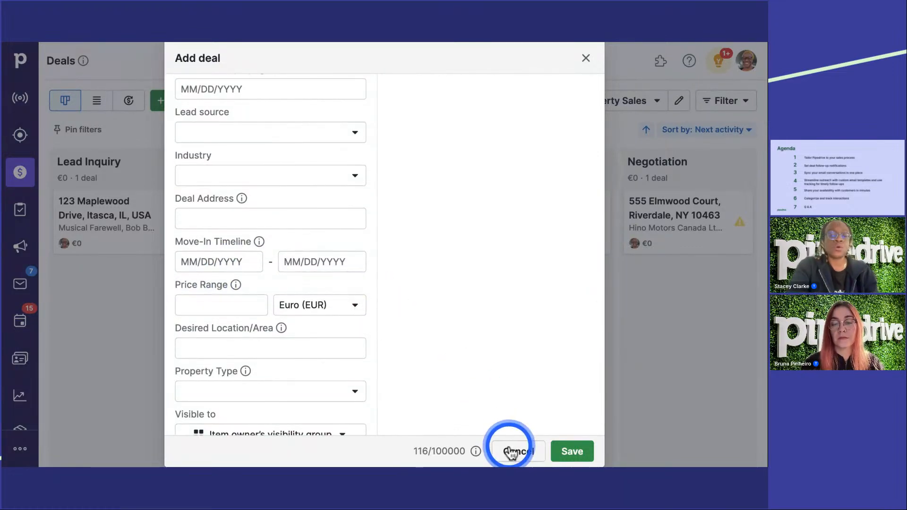
pyautogui.click(515, 452)
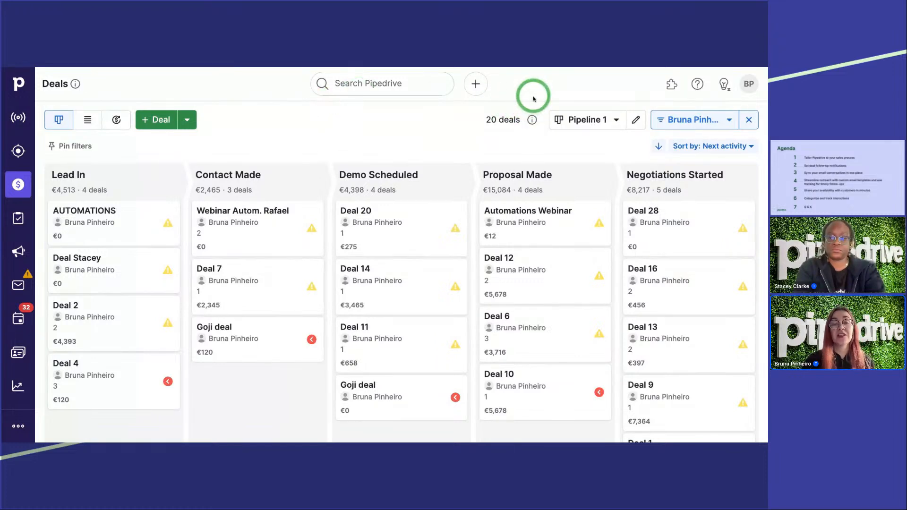
# Step: Go to the Email sync settings of the personal account and check the email account's details and connection status
pyautogui.click(747, 87)
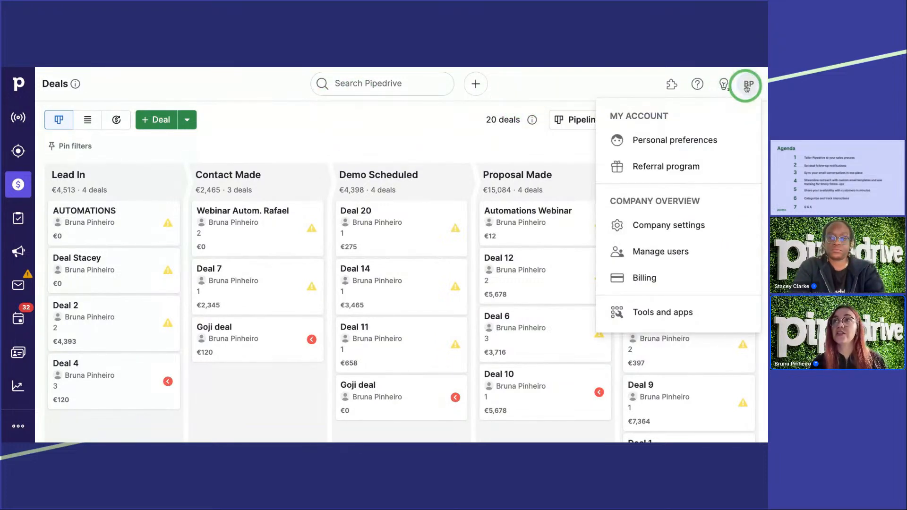
pyautogui.click(658, 143)
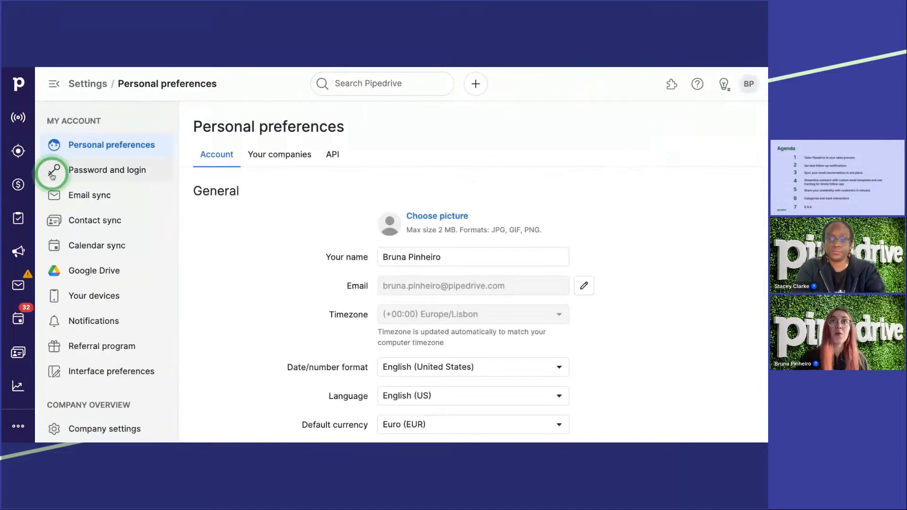
pyautogui.click(85, 198)
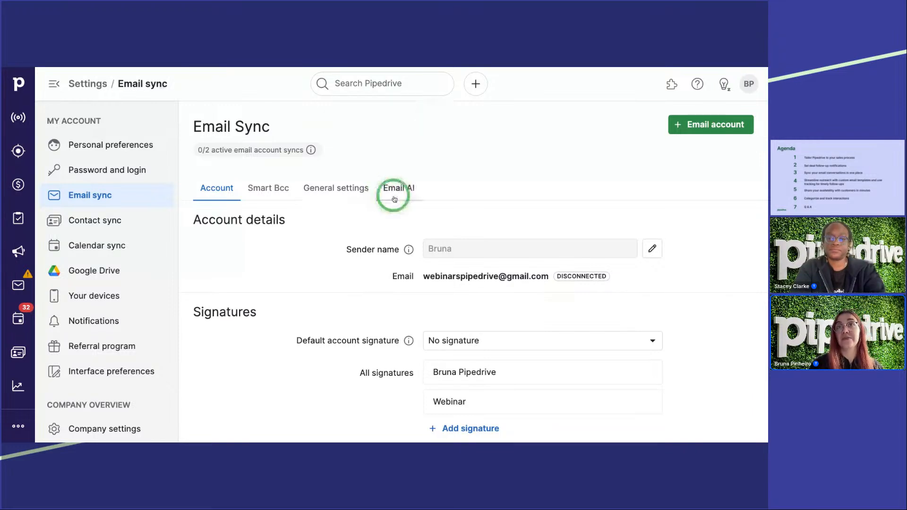
pyautogui.scroll(-1, 398, 235)
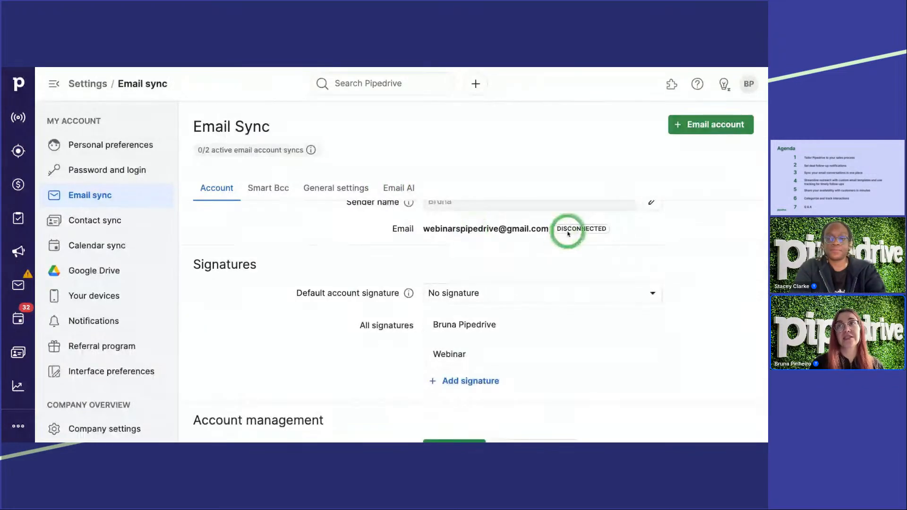
pyautogui.moveTo(568, 231); pyautogui.dragTo(584, 232)
pyautogui.click(548, 241)
pyautogui.scroll(1, 488, 257)
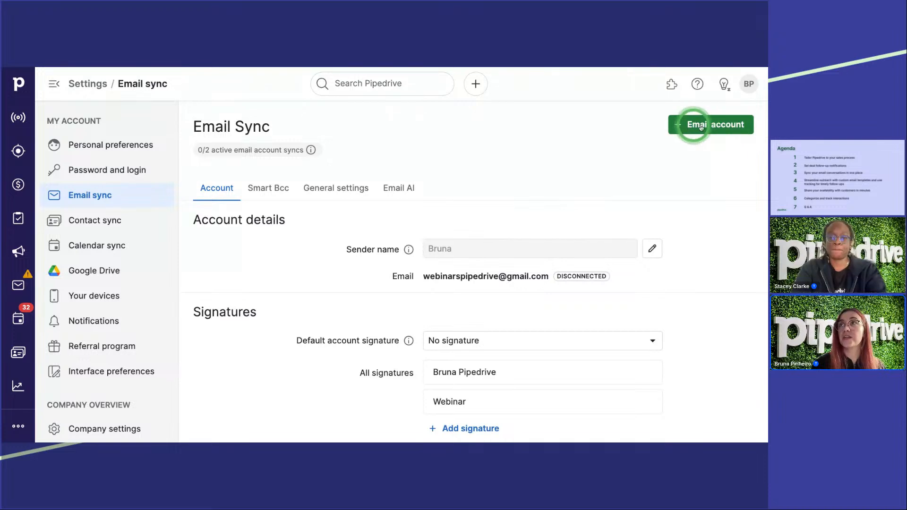
pyautogui.click(714, 127)
pyautogui.click(320, 125)
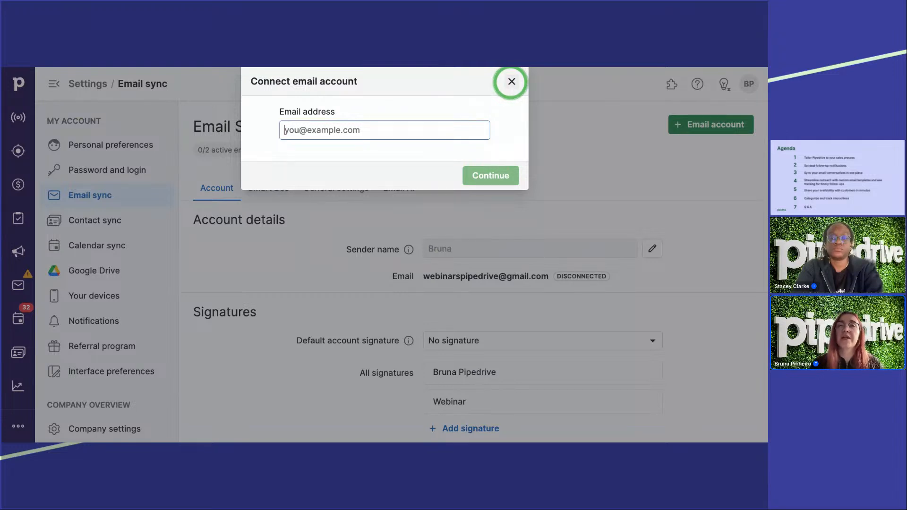
pyautogui.click(511, 81)
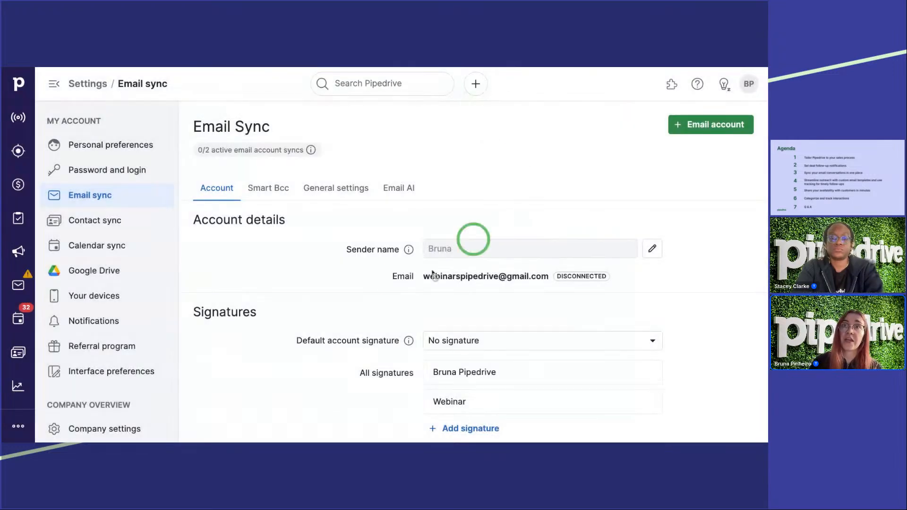
# Step: Reconnect the disconnected email account under Account management
pyautogui.scroll(-2, 416, 288)
pyautogui.click(443, 416)
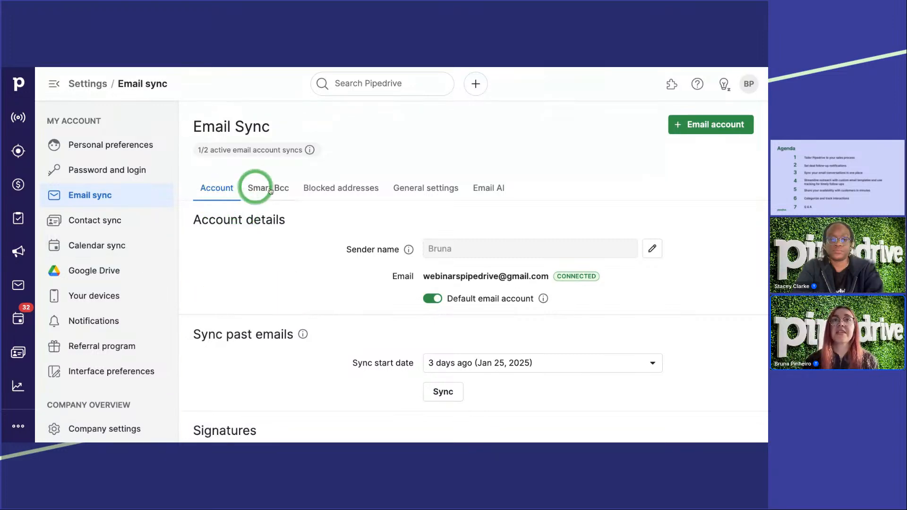
# Step: Review the connected account's options for syncing past emails, signatures, email tracking, default sharing and label filtering
pyautogui.scroll(-5, 285, 260)
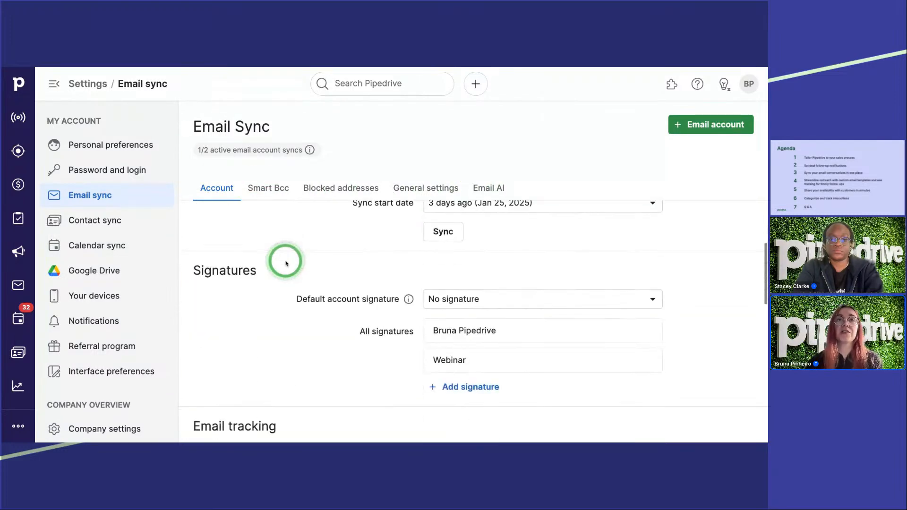
pyautogui.scroll(-4, 286, 262)
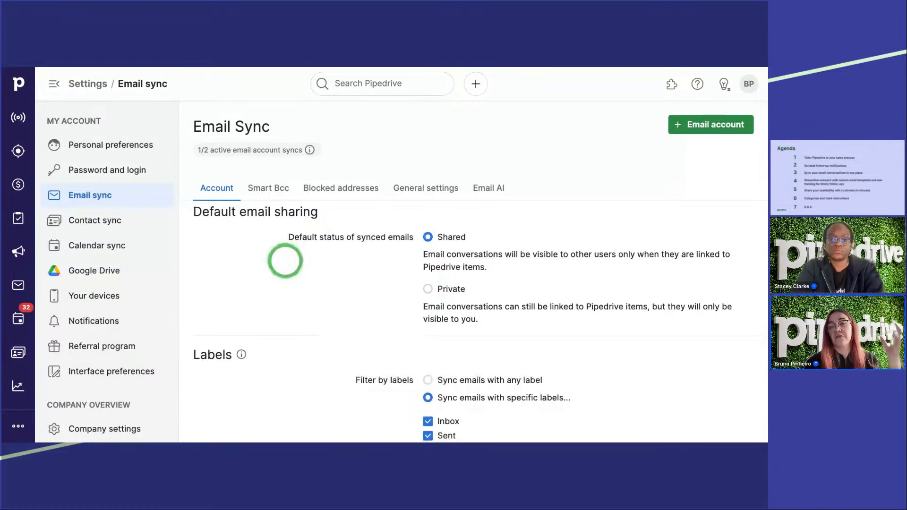
pyautogui.scroll(8, 285, 261)
pyautogui.scroll(2, 285, 261)
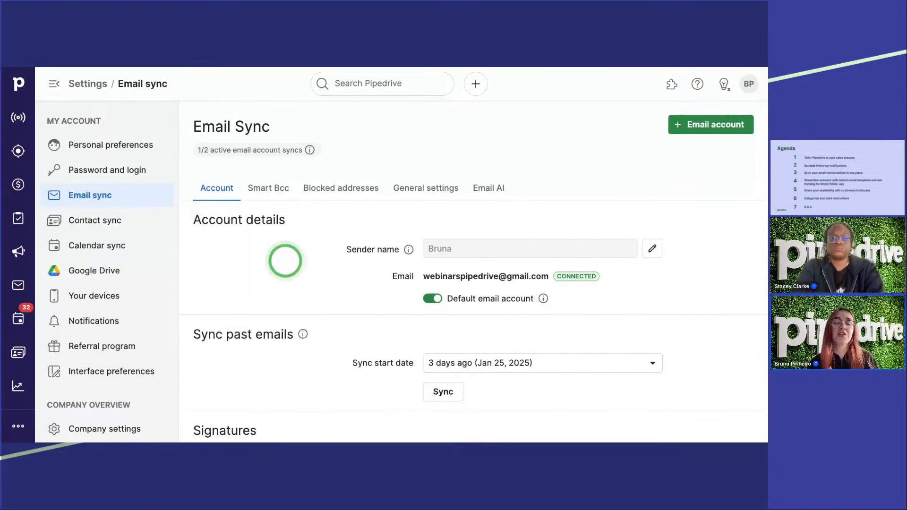
pyautogui.scroll(-4, 286, 260)
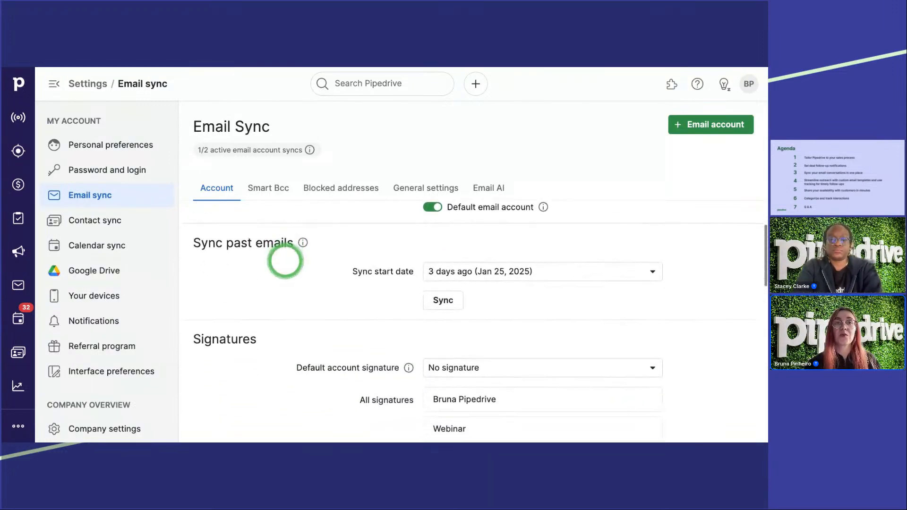
pyautogui.scroll(-3, 285, 261)
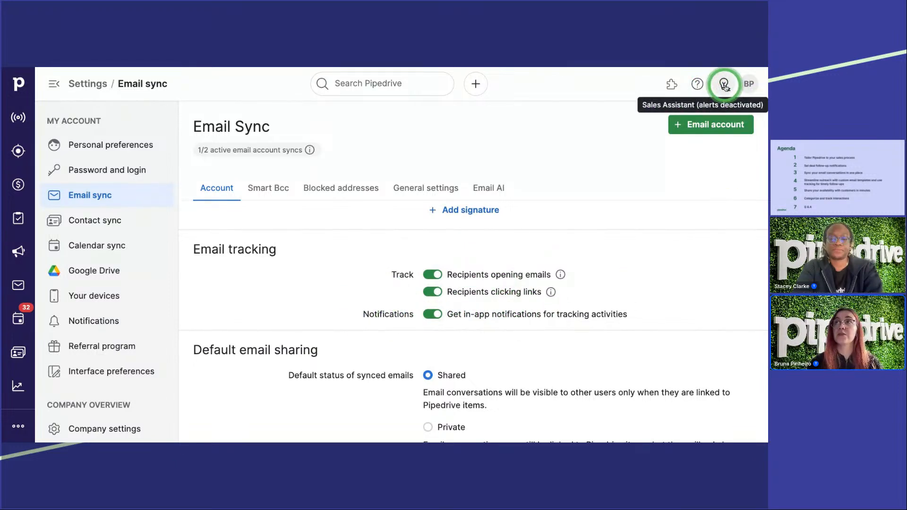
pyautogui.scroll(1, 497, 254)
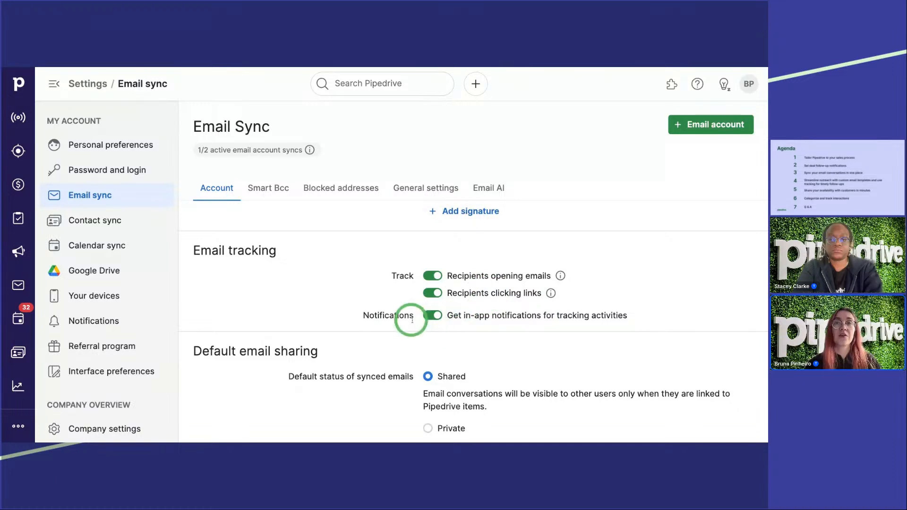
# Step: Recheck the email tracking and default sharing settings, and start a new email in the Sales Inbox
pyautogui.scroll(-2, 418, 306)
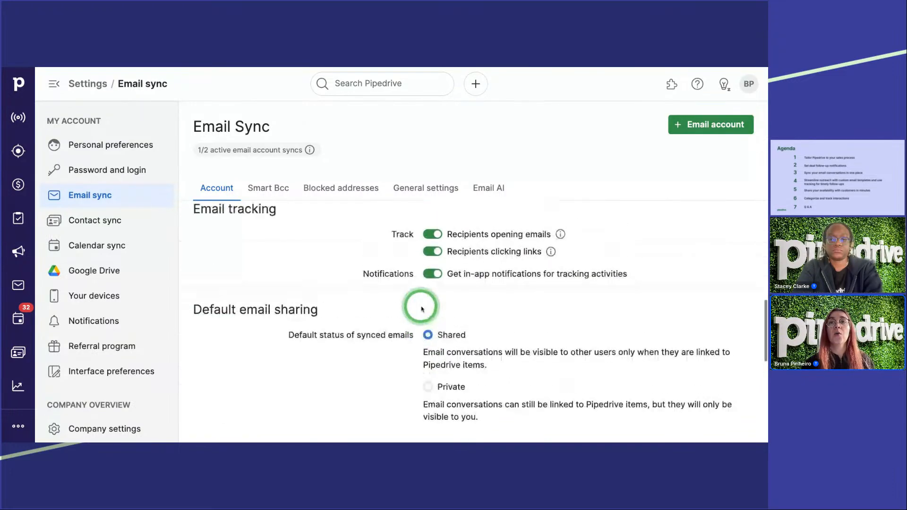
pyautogui.scroll(2, 422, 309)
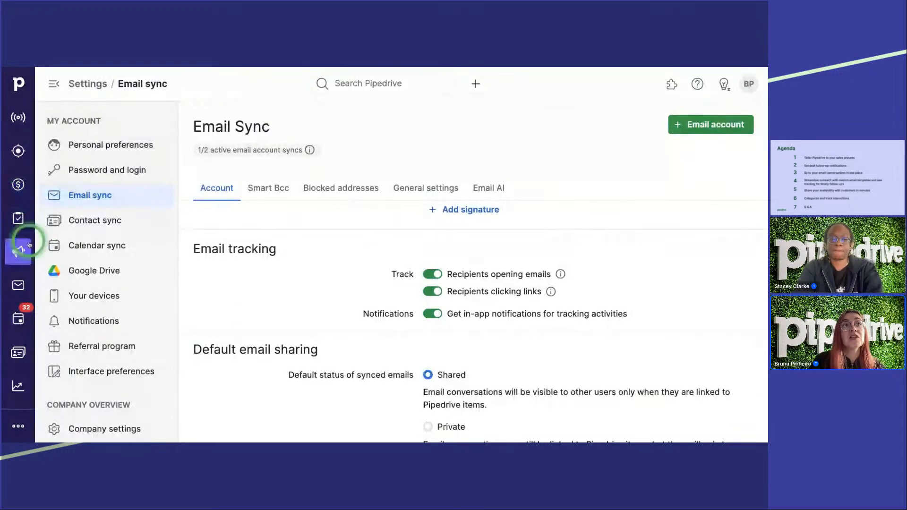
pyautogui.click(19, 286)
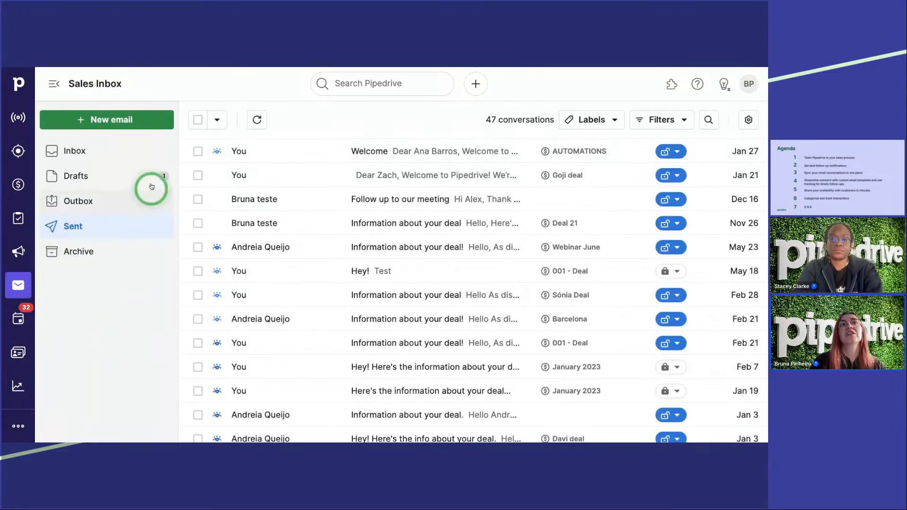
pyautogui.click(102, 122)
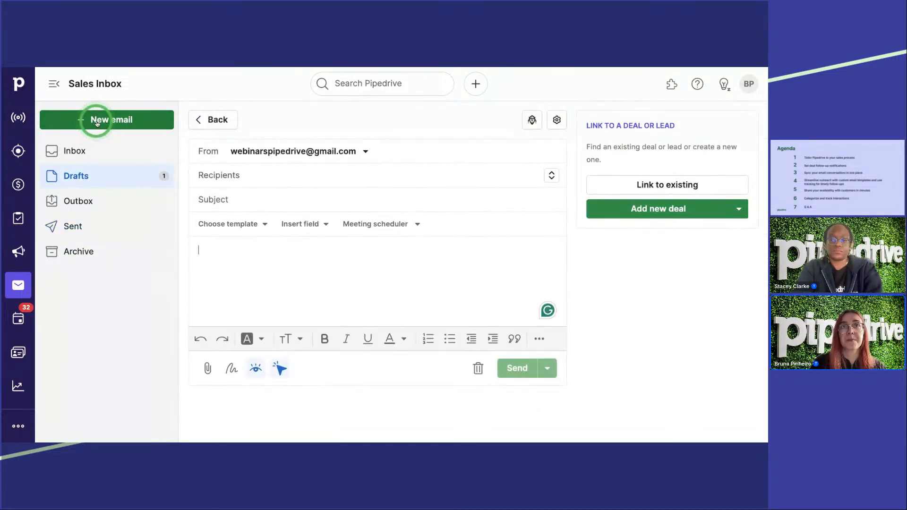
# Step: Look through the email templates available for the draft and open the template manager
pyautogui.click(228, 227)
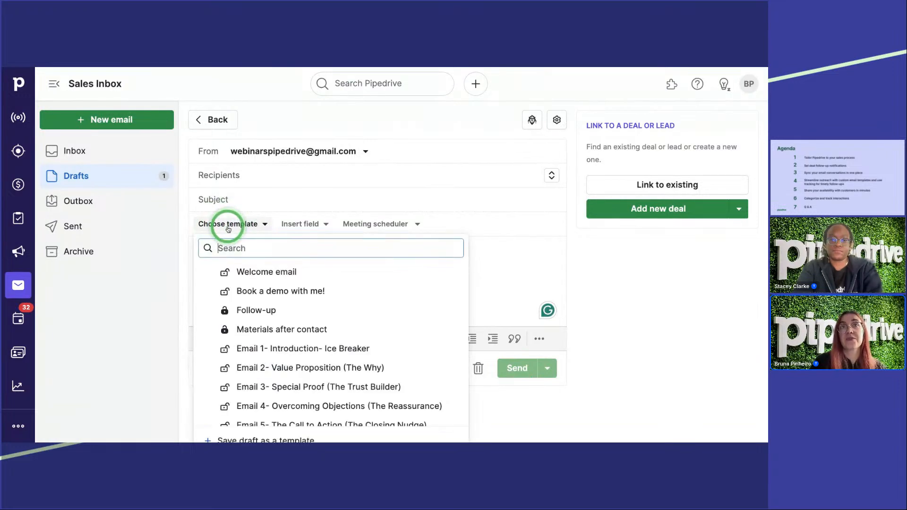
pyautogui.scroll(-1, 302, 278)
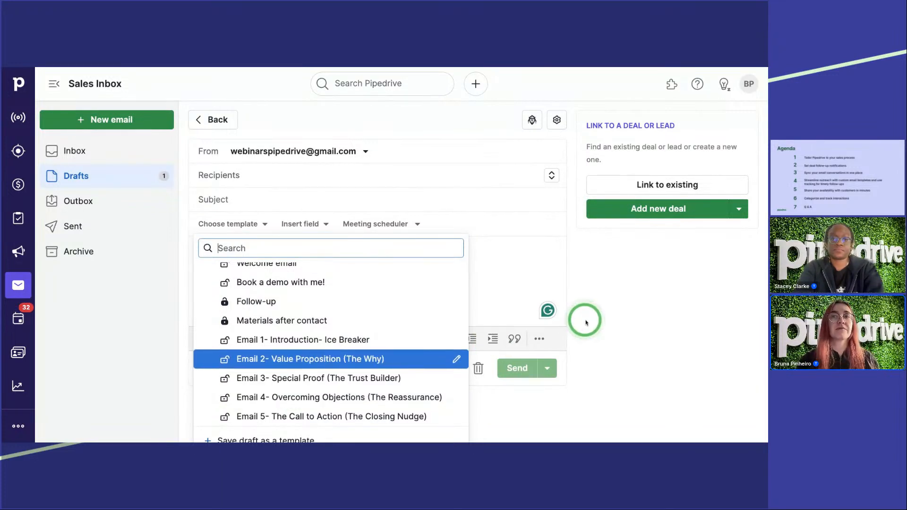
pyautogui.click(533, 302)
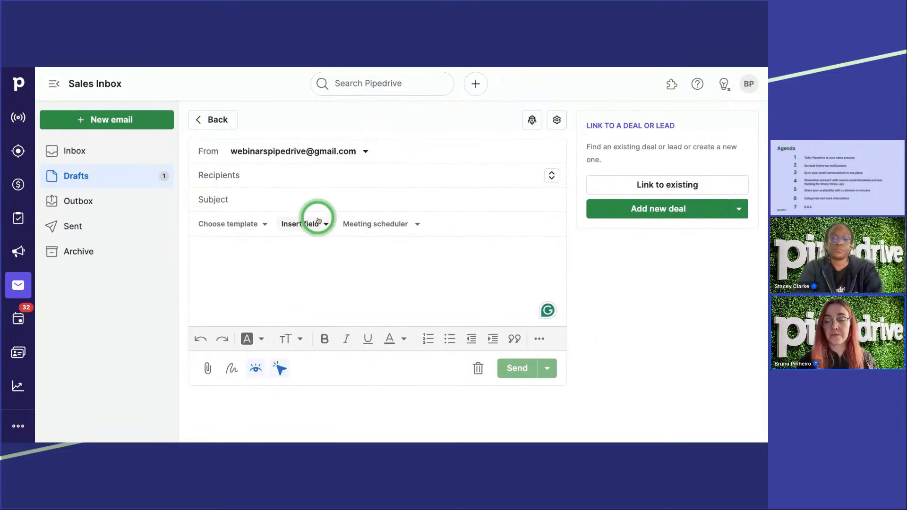
pyautogui.hotkey('ctrl', '-')
pyautogui.click(194, 199)
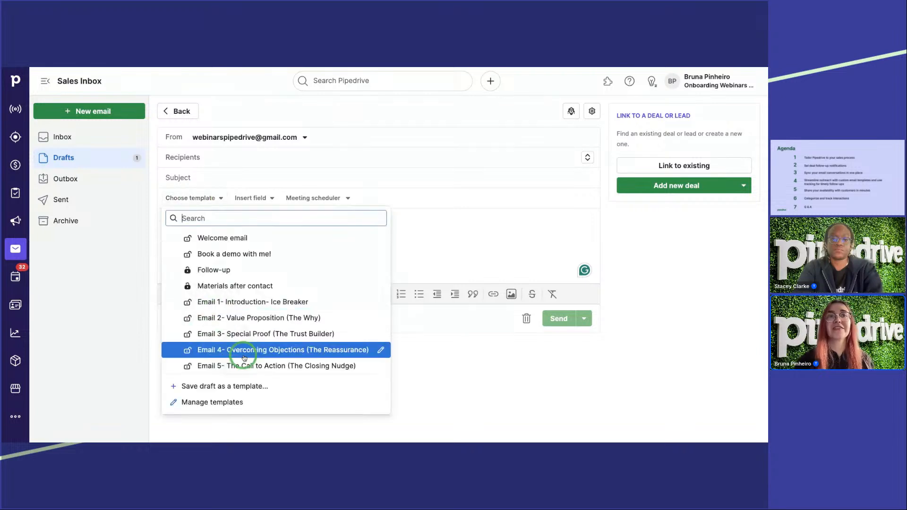
pyautogui.click(204, 403)
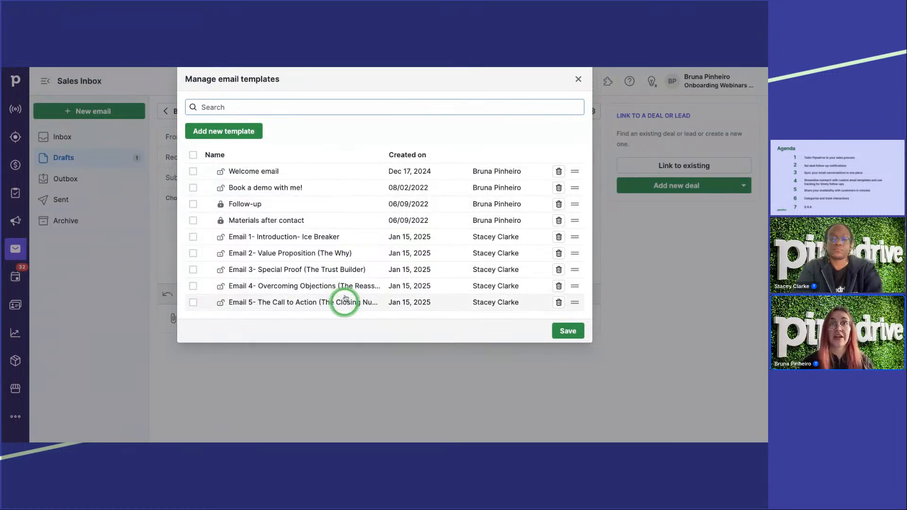
# Step: Reorder the email templates, placing Email 2- Value Proposition directly above Follow-up and Email 1- Introduction- Ice Breaker first in the list
pyautogui.click(557, 172)
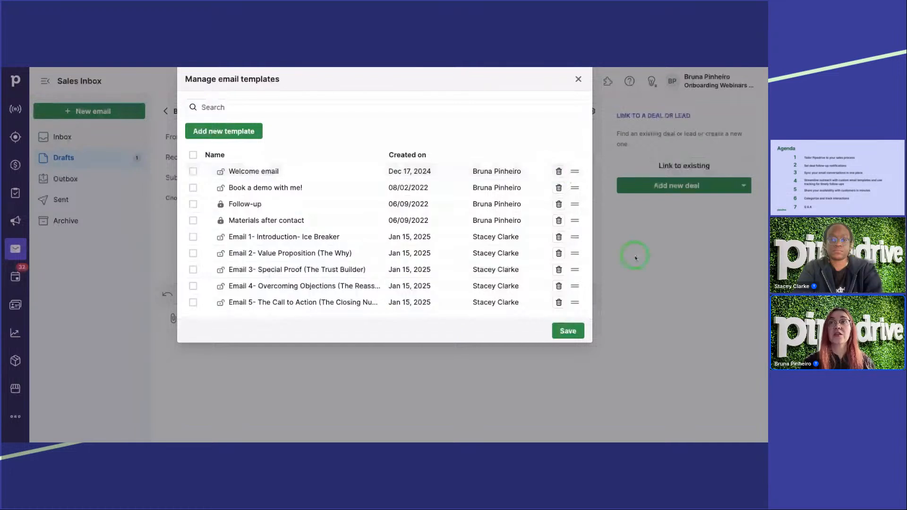
pyautogui.moveTo(575, 253); pyautogui.dragTo(575, 204)
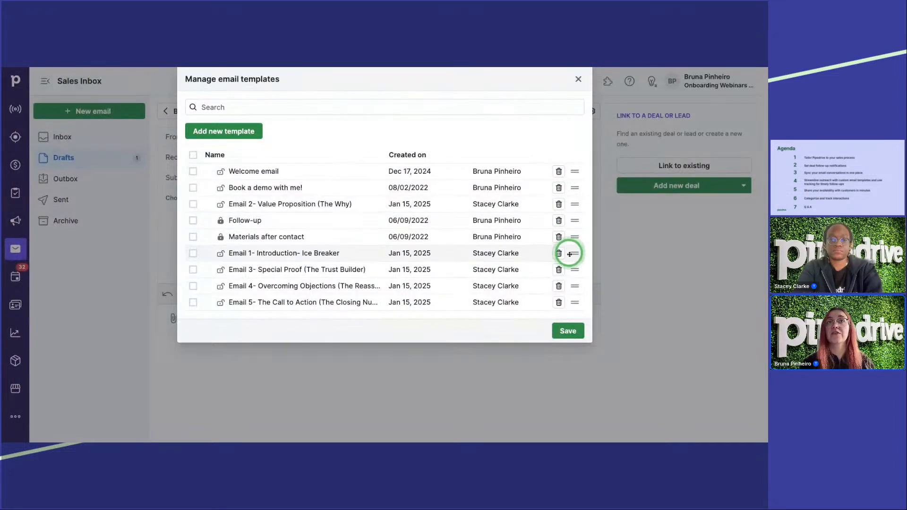
pyautogui.moveTo(570, 251); pyautogui.dragTo(574, 171)
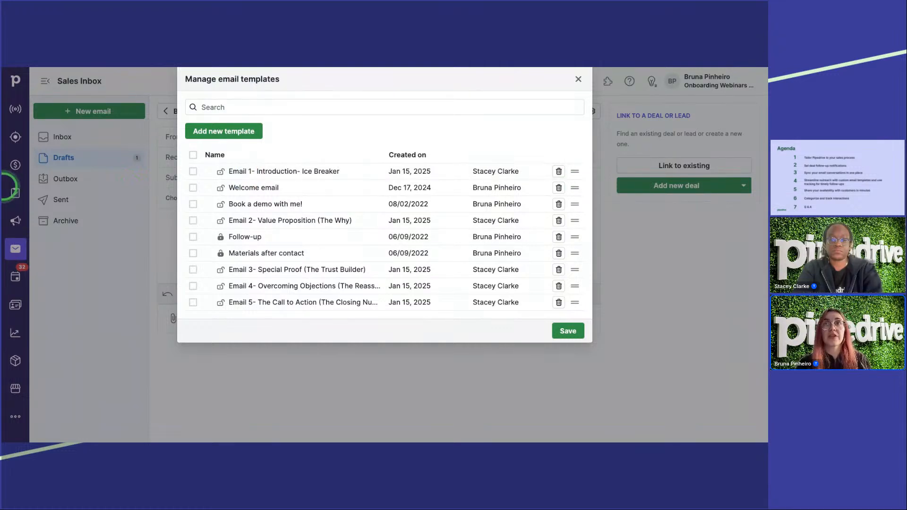
# Step: Select all email templates and check the Private and Shared options for changing their visibility in bulk
pyautogui.click(193, 155)
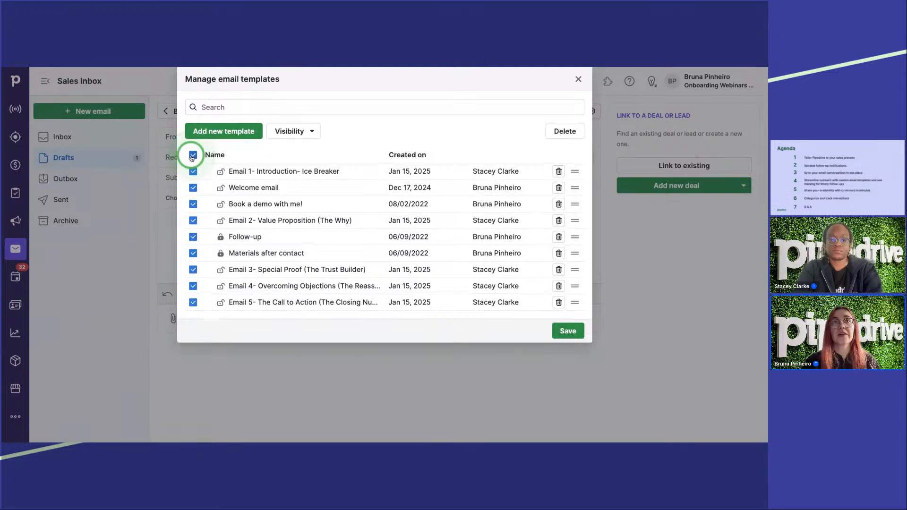
pyautogui.click(297, 132)
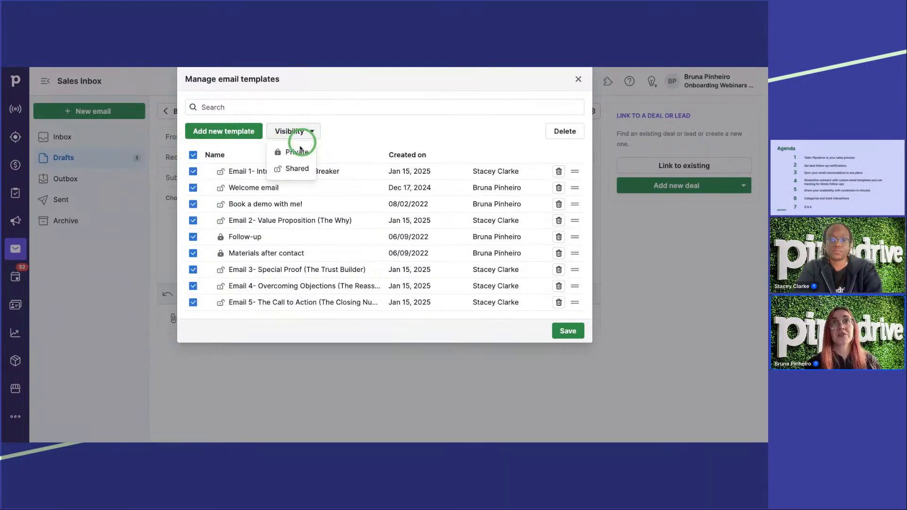
pyautogui.click(298, 152)
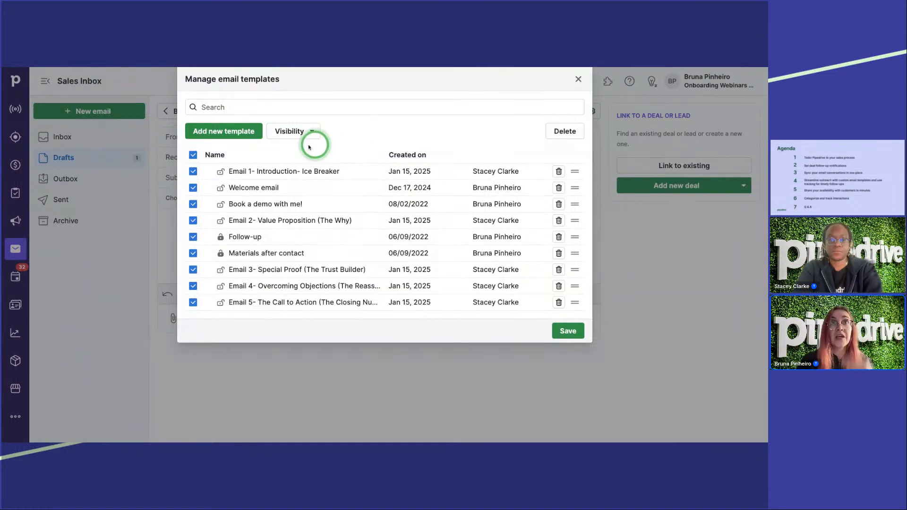
# Step: Open a new email template form and review its name, visibility, subject, body, font and text size options
pyautogui.click(213, 132)
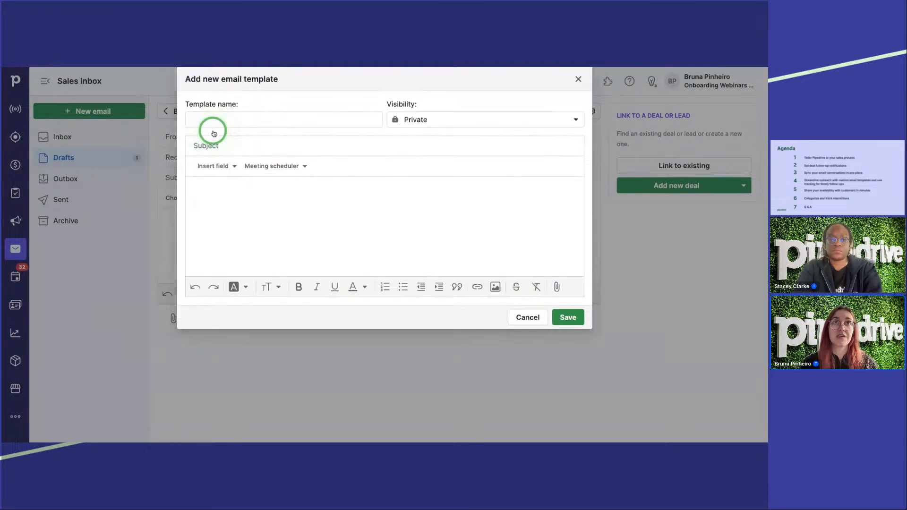
pyautogui.click(221, 121)
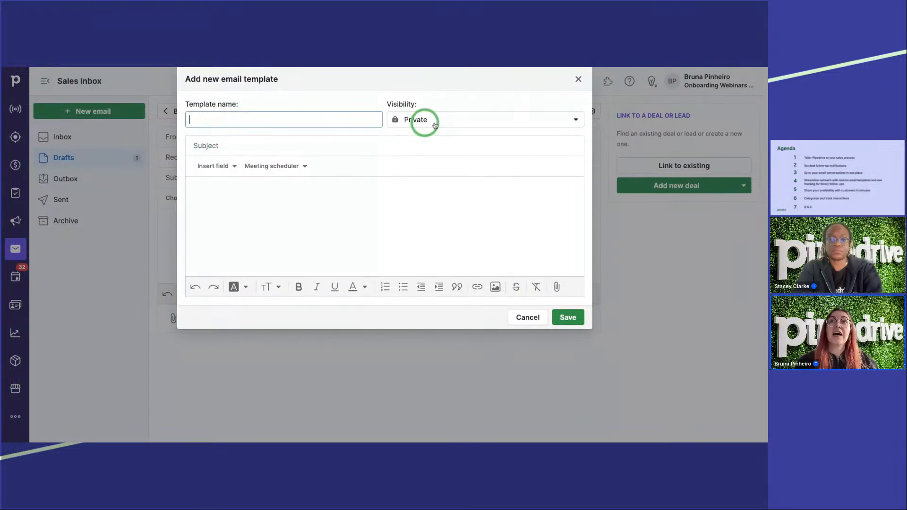
pyautogui.click(472, 119)
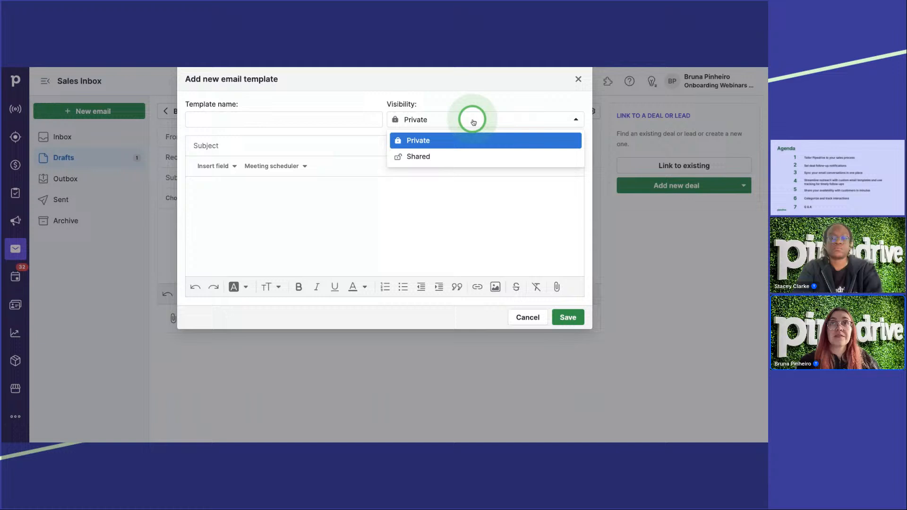
pyautogui.click(302, 144)
pyautogui.click(288, 203)
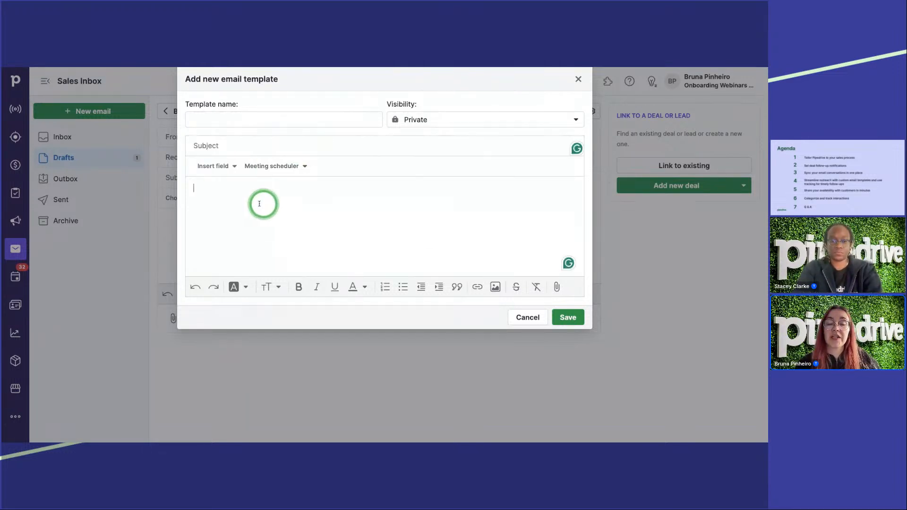
pyautogui.click(237, 287)
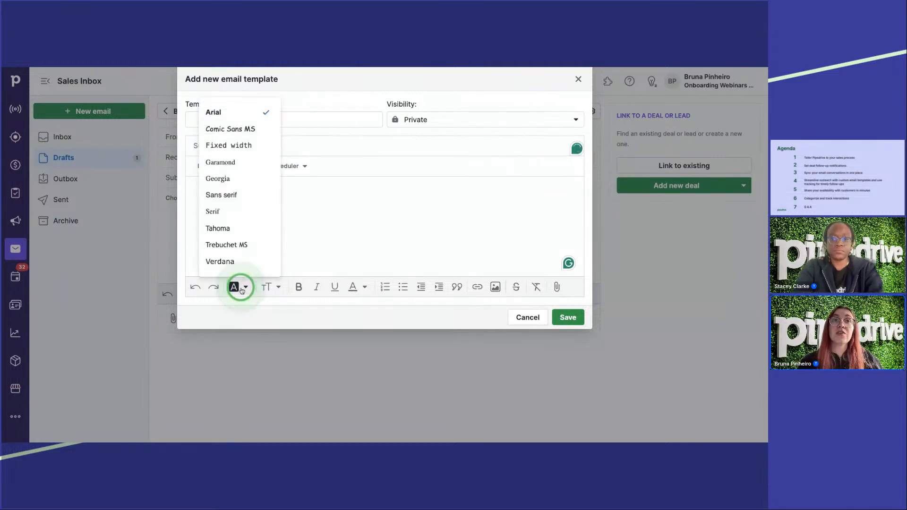
pyautogui.click(276, 287)
pyautogui.click(368, 250)
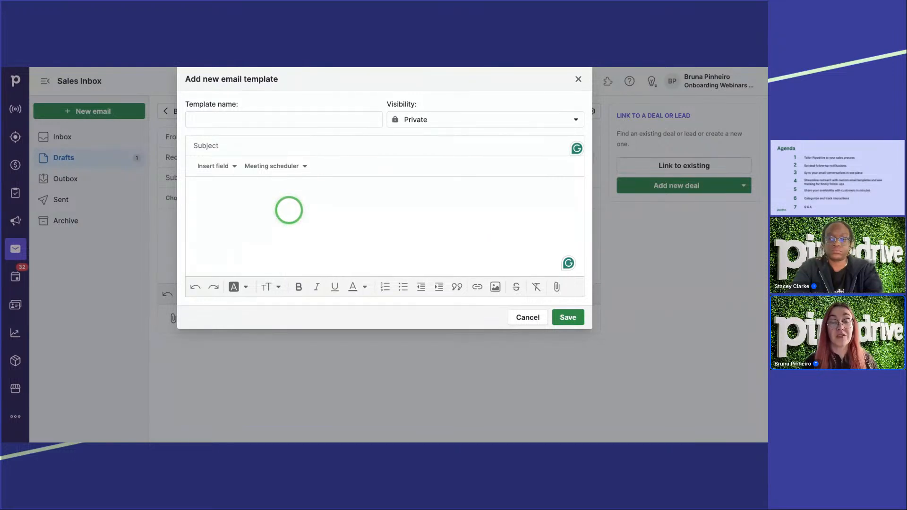
# Step: Review the lead, deal, person and organization merge fields available for the new template, and cancel the form
pyautogui.click(203, 167)
pyautogui.click(236, 208)
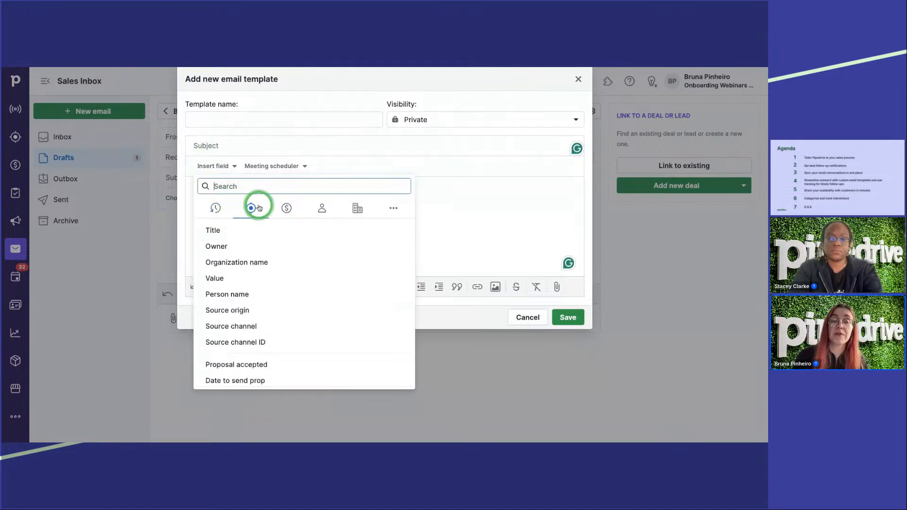
pyautogui.click(286, 207)
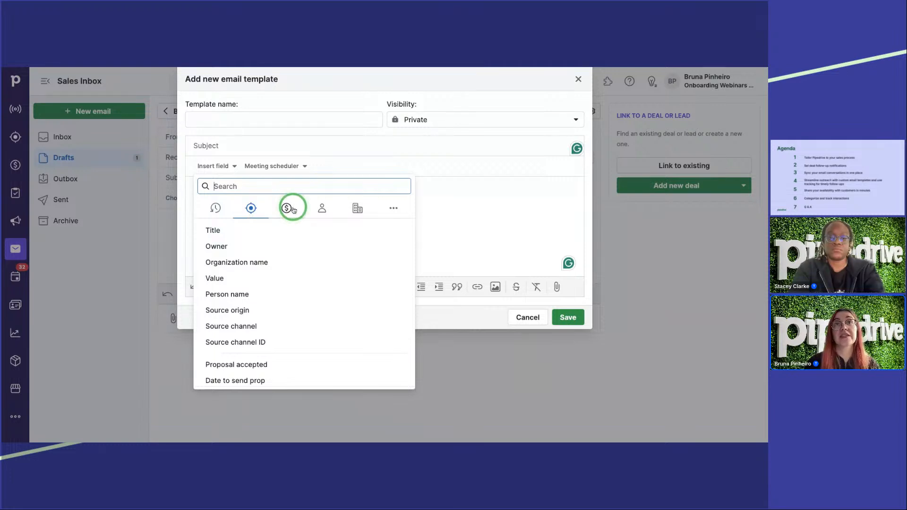
pyautogui.click(322, 208)
pyautogui.click(315, 209)
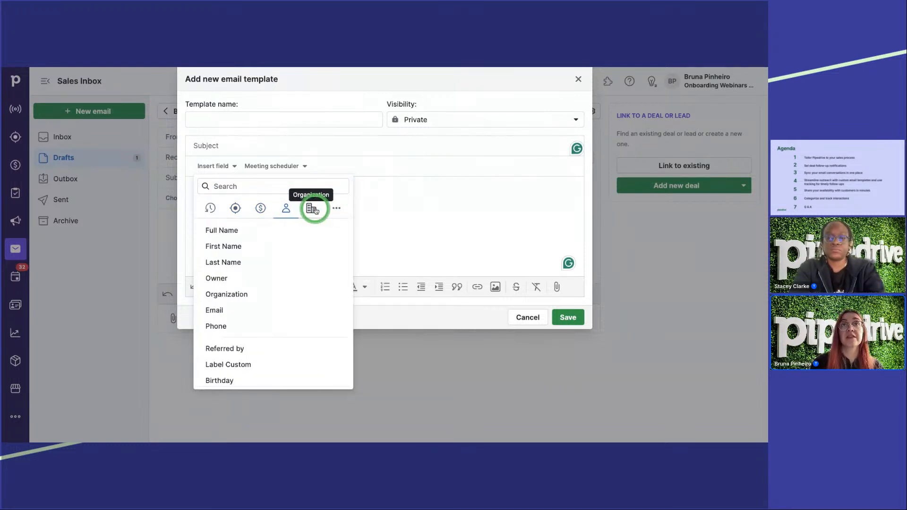
pyautogui.click(260, 208)
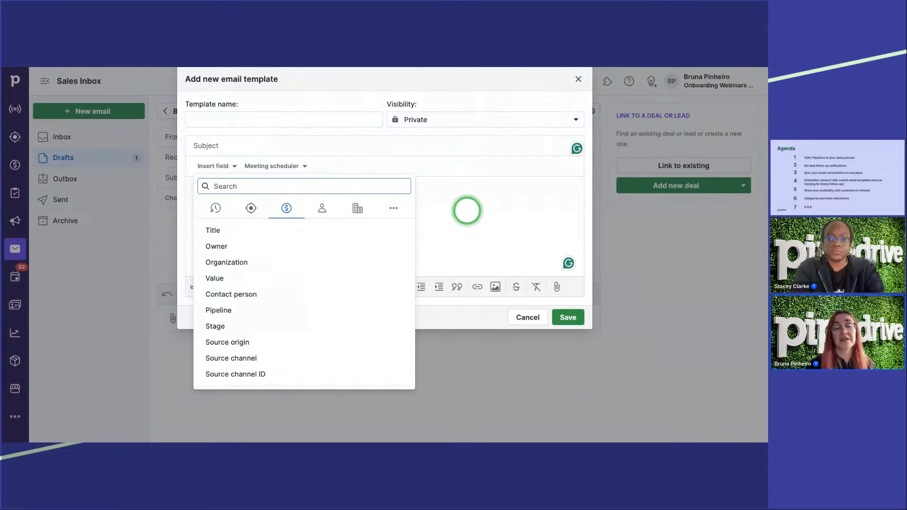
pyautogui.click(466, 210)
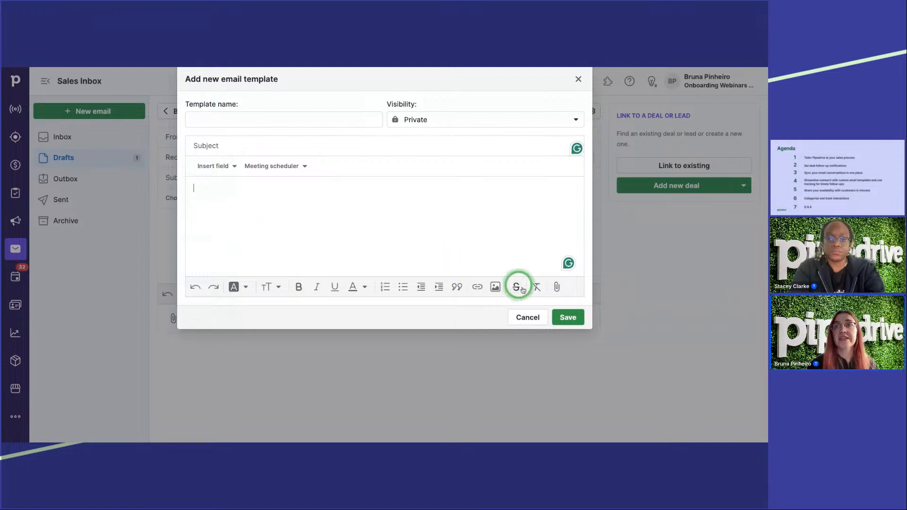
pyautogui.click(528, 318)
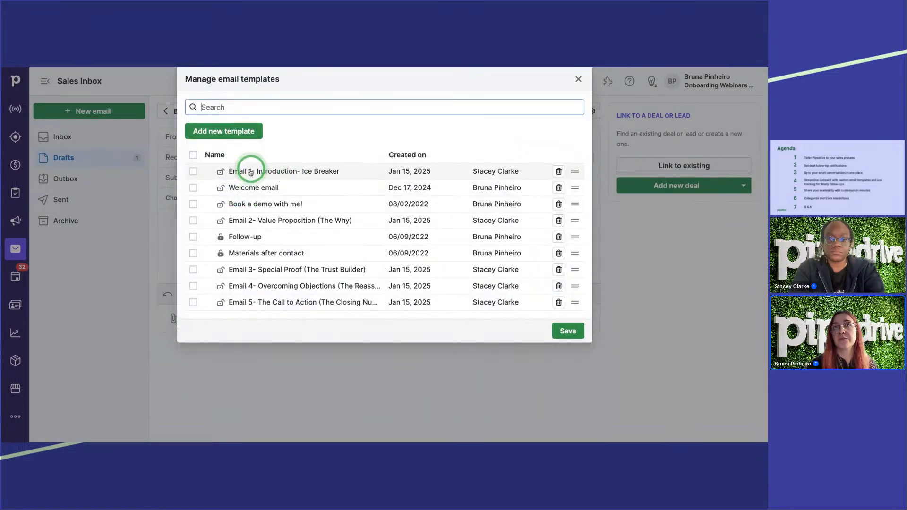
# Step: Read through the Email 1- Introduction- Ice Breaker template with its merge fields, and close it and the template manager without saving
pyautogui.click(279, 172)
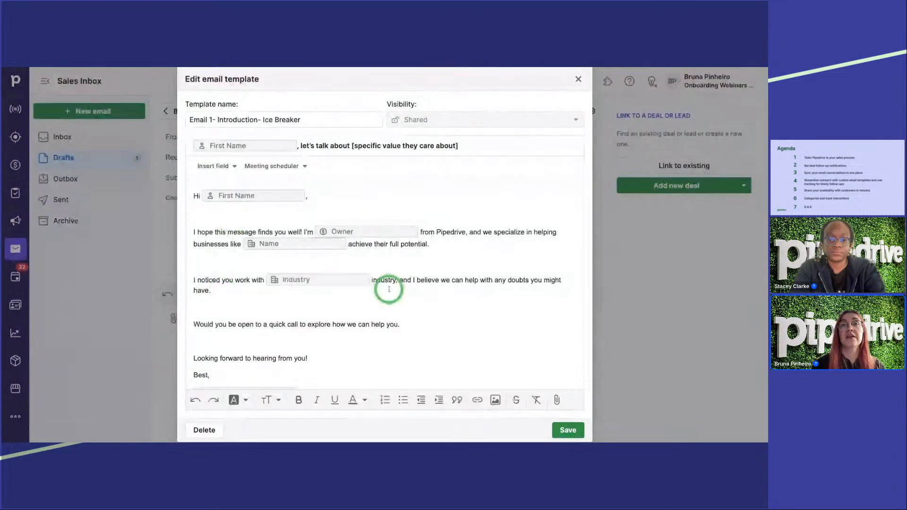
pyautogui.scroll(-2, 397, 289)
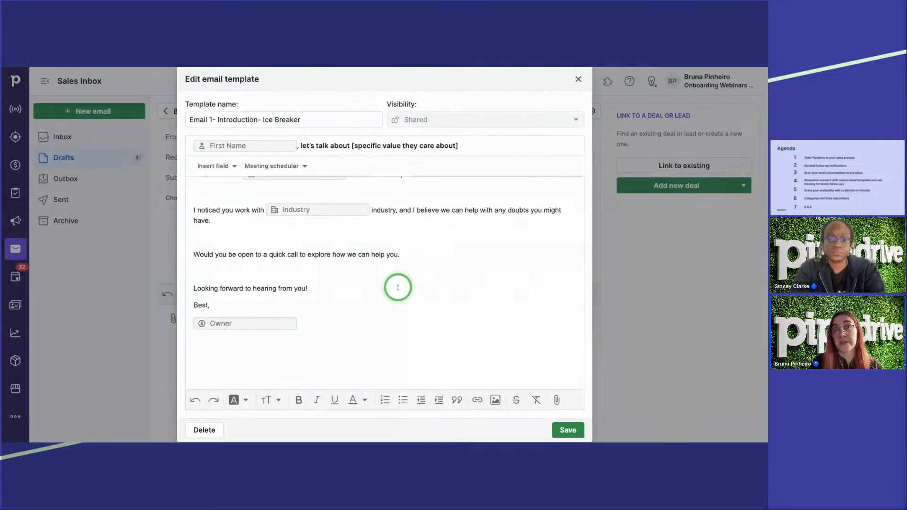
pyautogui.scroll(2, 398, 288)
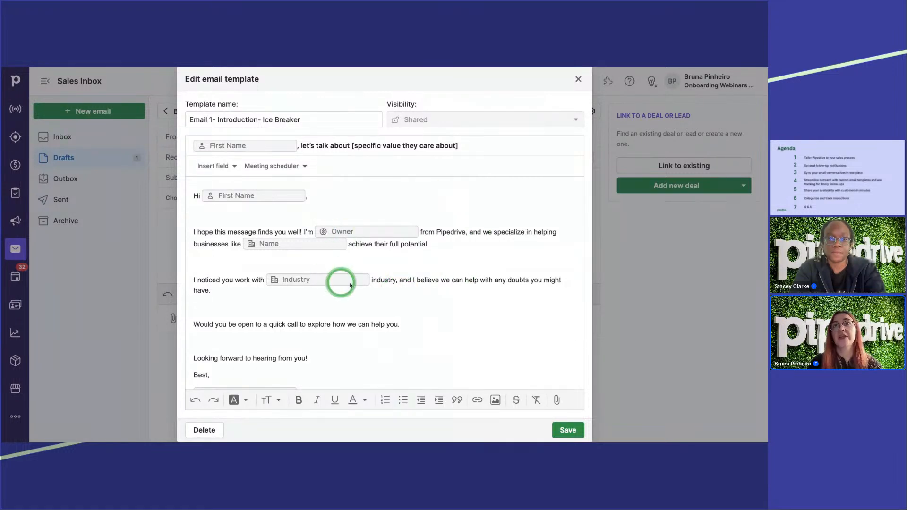
pyautogui.scroll(-1, 357, 283)
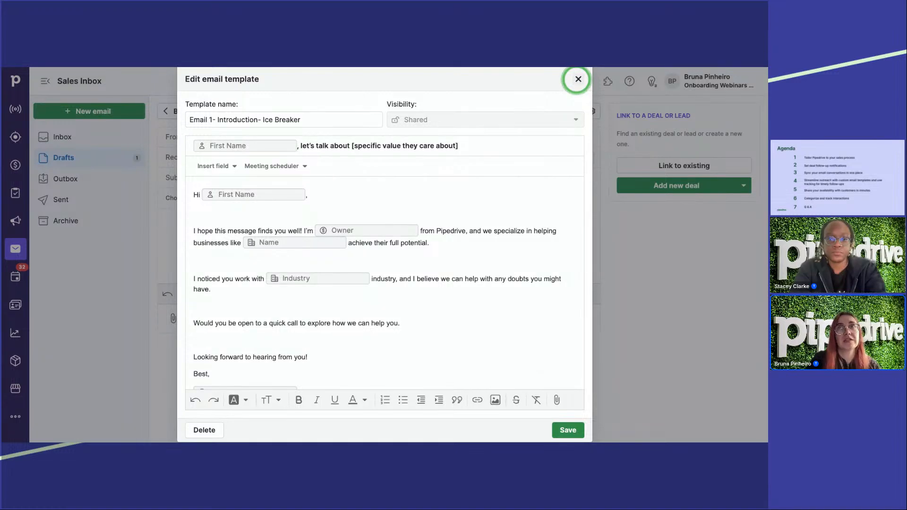
pyautogui.click(577, 79)
pyautogui.click(577, 79)
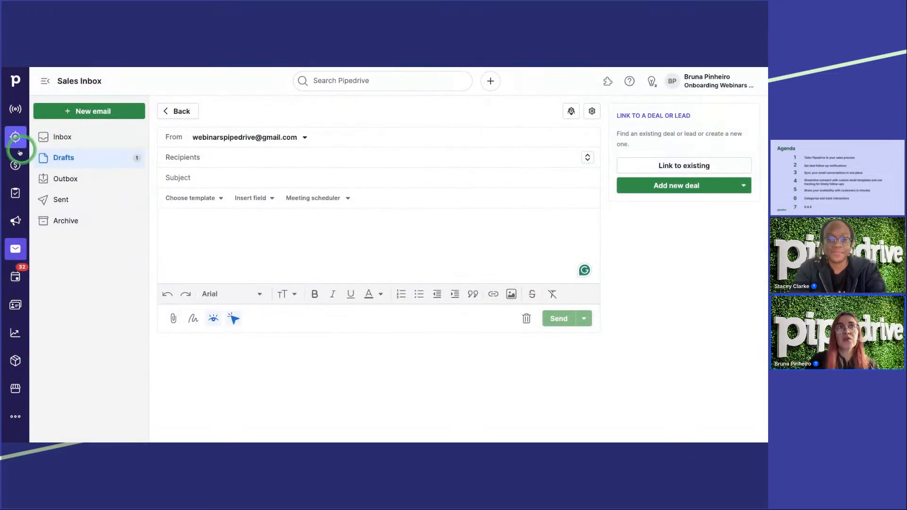
# Step: Open the second deal in Pipeline 1's Lead In stage and start composing an email to its contact
pyautogui.click(16, 167)
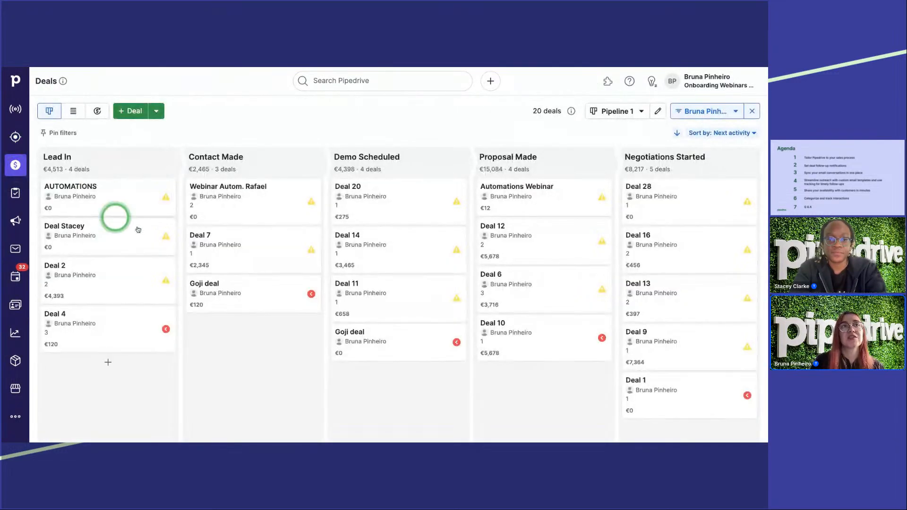
pyautogui.click(117, 238)
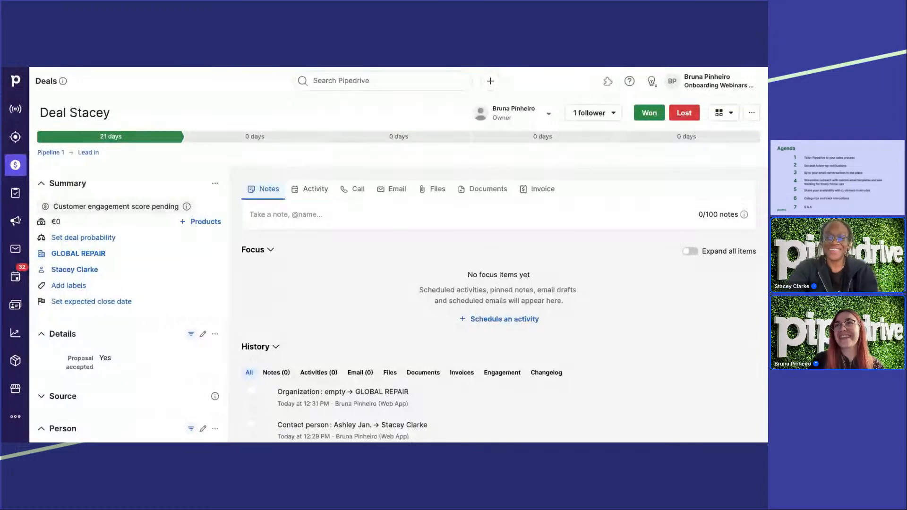
pyautogui.click(392, 188)
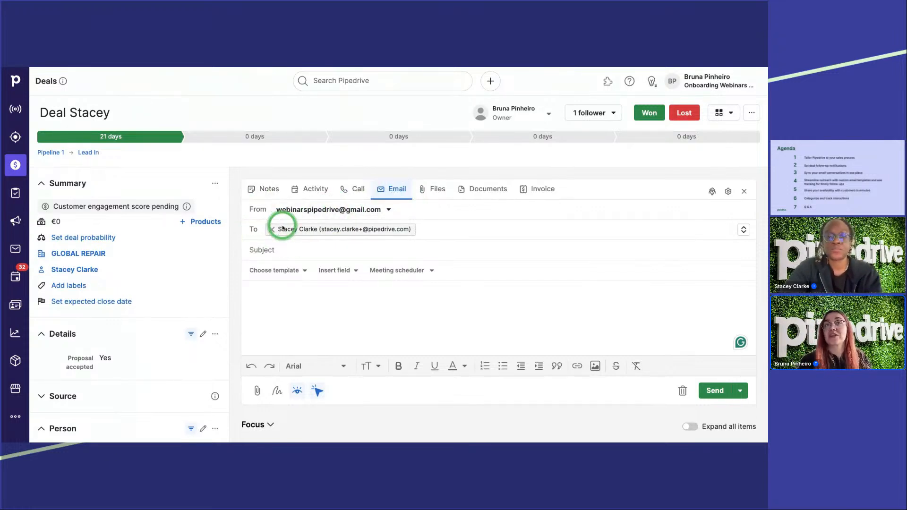
# Step: Apply the Email 1- Introduction- Ice Breaker template to the new email
pyautogui.click(280, 271)
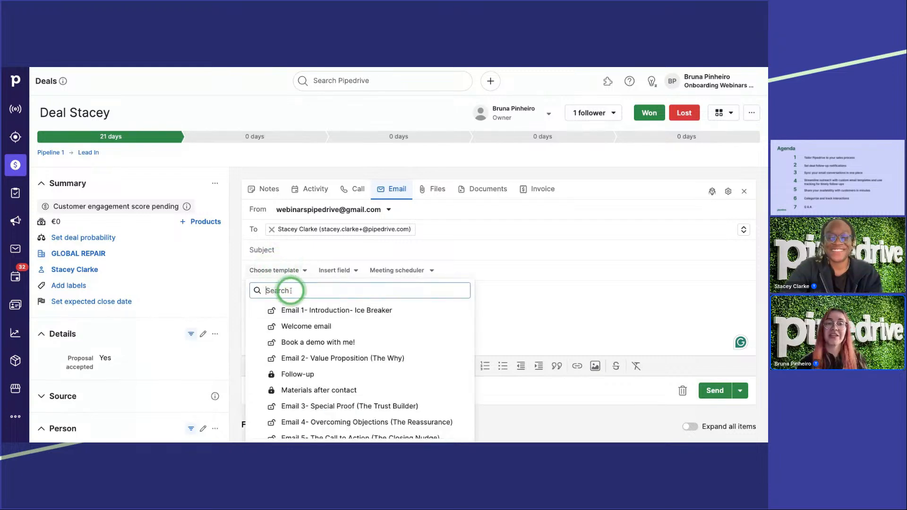
pyautogui.click(337, 311)
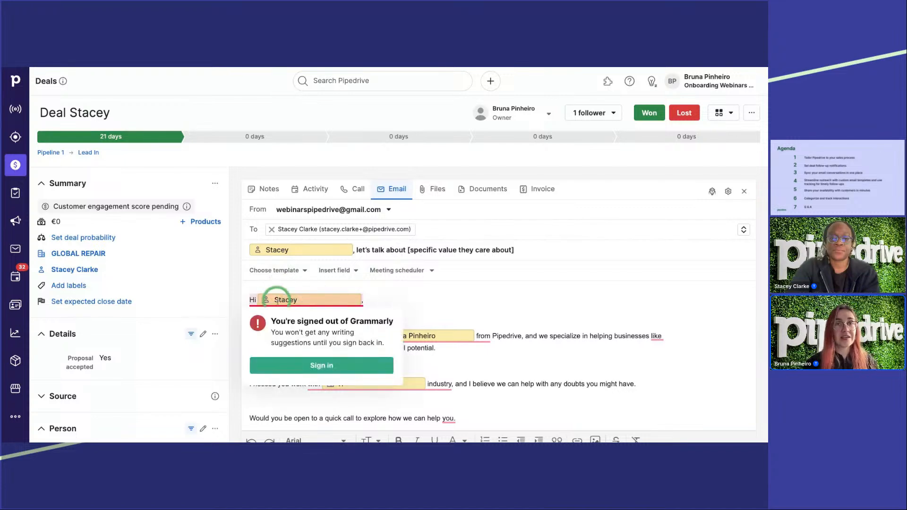
pyautogui.click(443, 298)
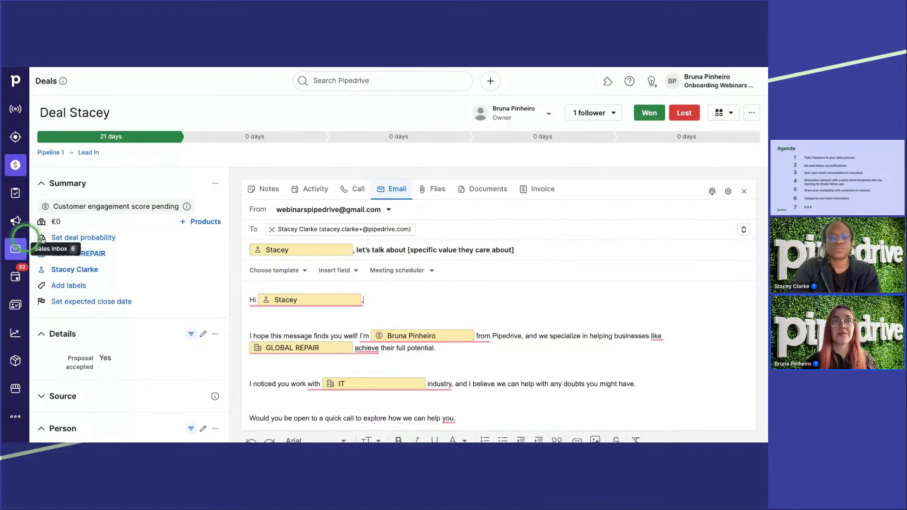
# Step: Compare the email's merge fields with the deal's person and organization details, and send the email
pyautogui.scroll(-5, 127, 297)
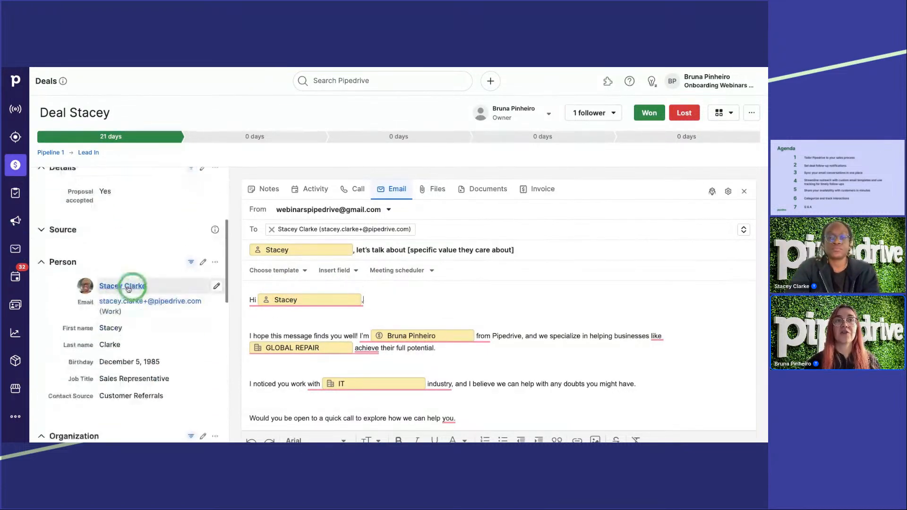
pyautogui.scroll(-1, 124, 291)
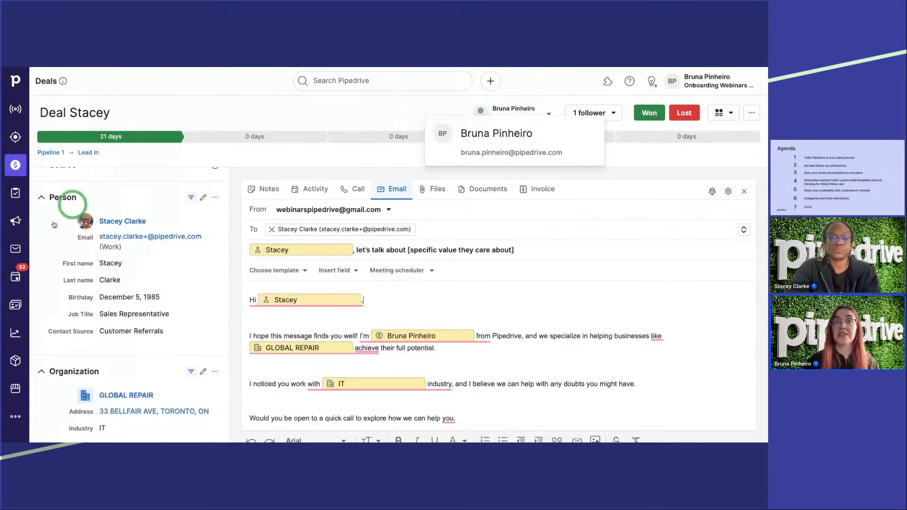
pyautogui.scroll(-1, 51, 308)
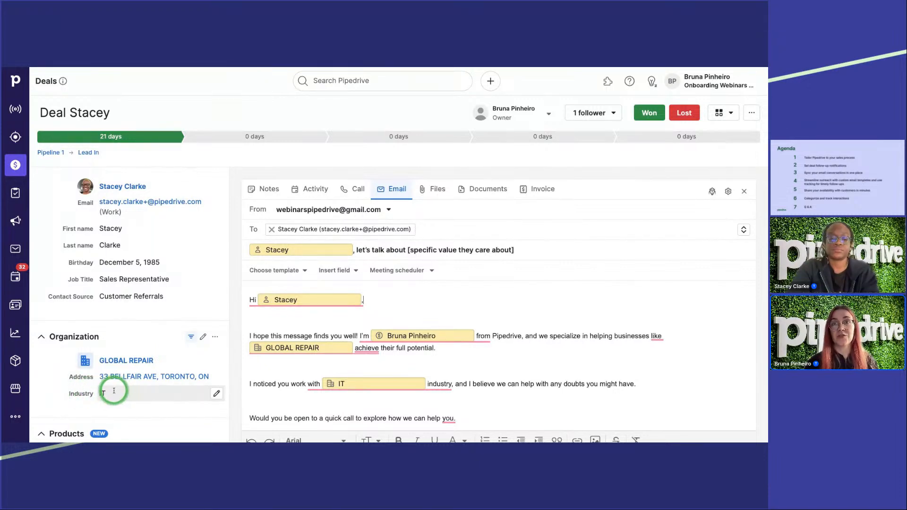
pyautogui.scroll(-2, 608, 268)
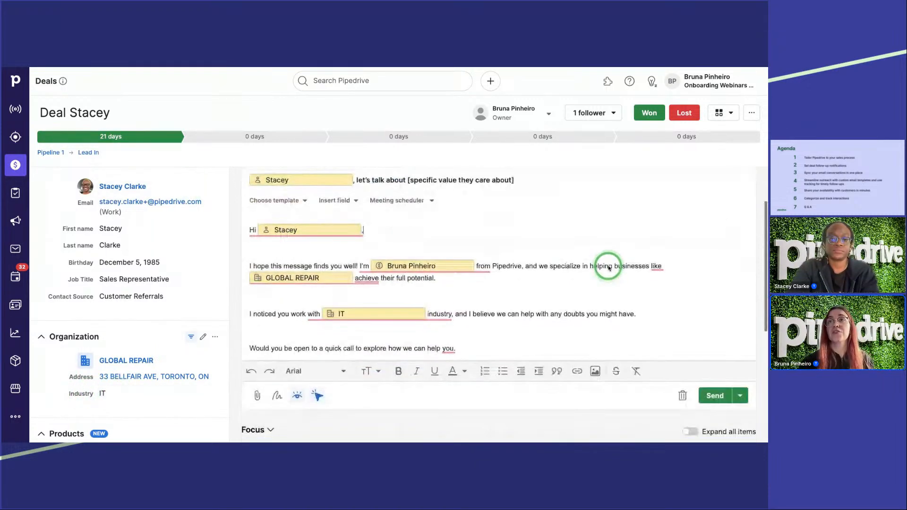
pyautogui.scroll(-5, 609, 268)
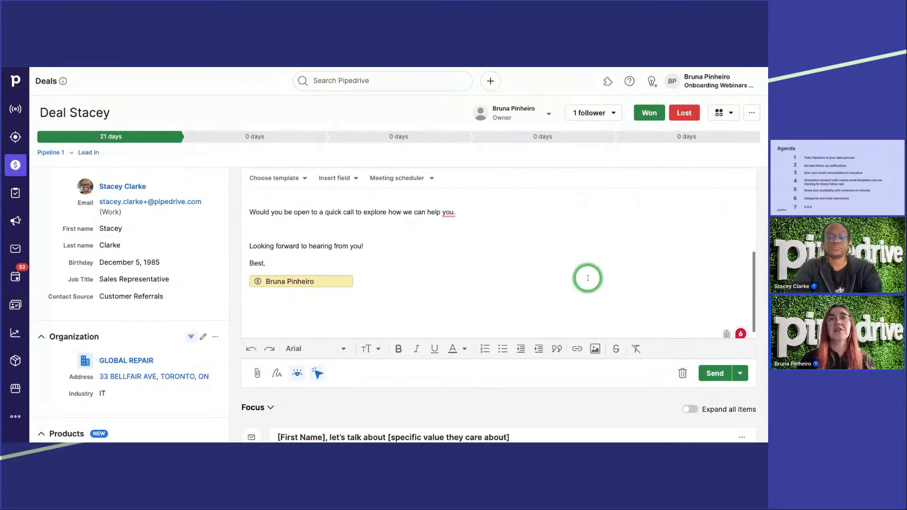
pyautogui.scroll(4, 588, 278)
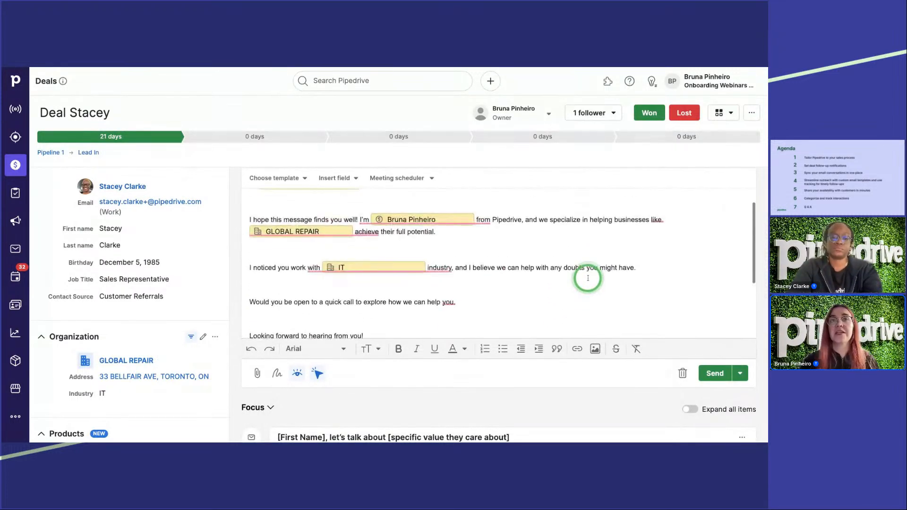
pyautogui.click(708, 374)
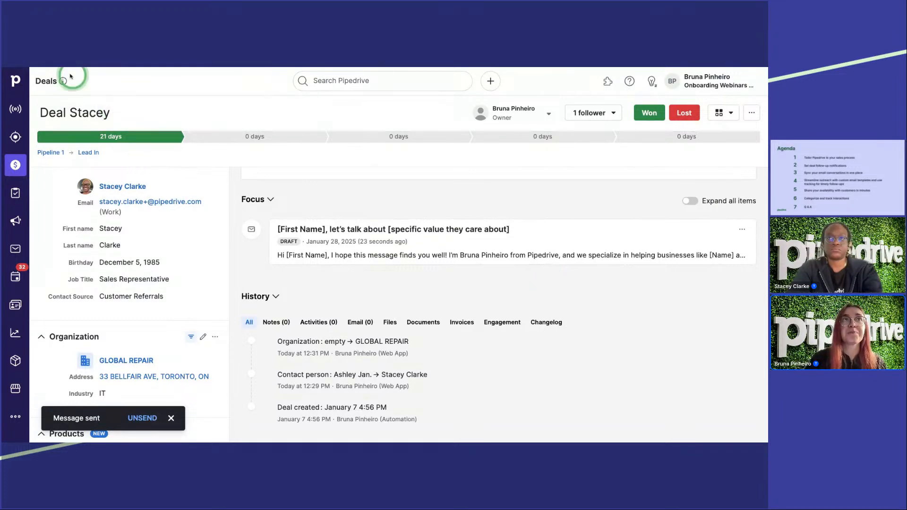
# Step: Refresh the deal page to update the sent email's status in its focus items and history
pyautogui.press('super+r')
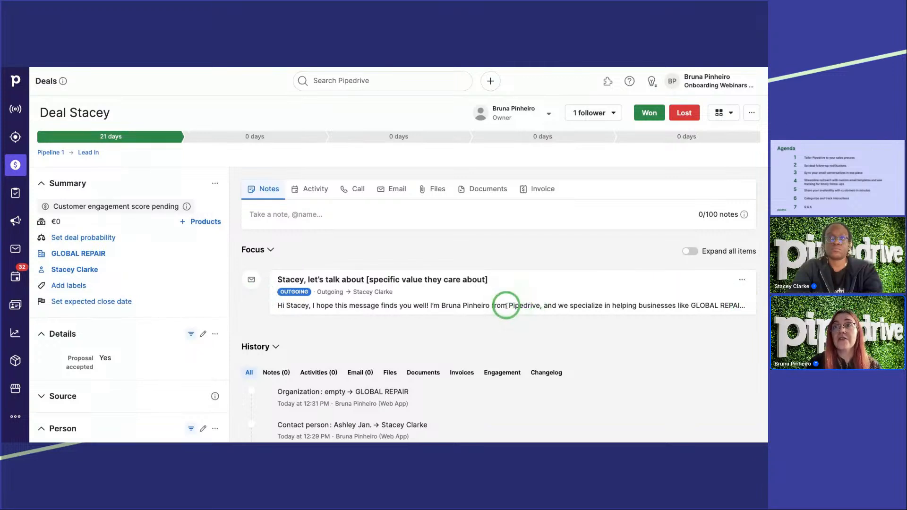
pyautogui.click(741, 279)
pyautogui.click(689, 314)
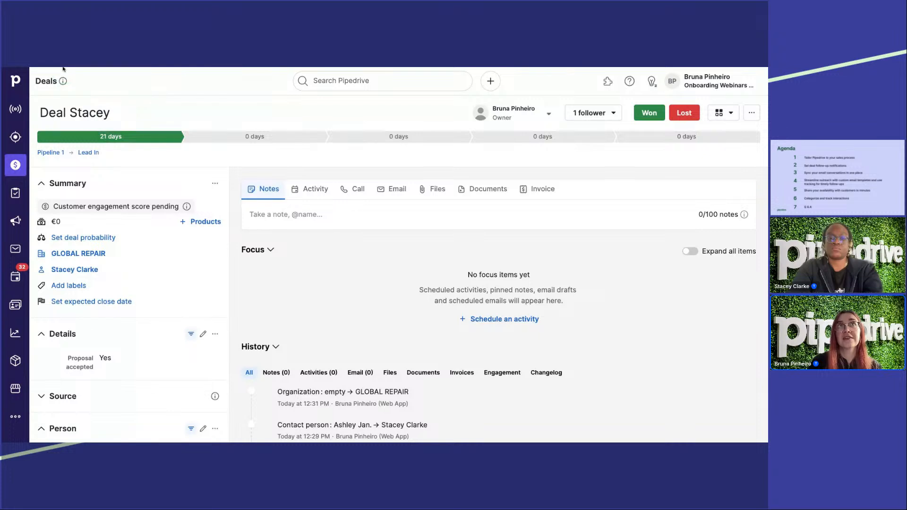
pyautogui.click(62, 69)
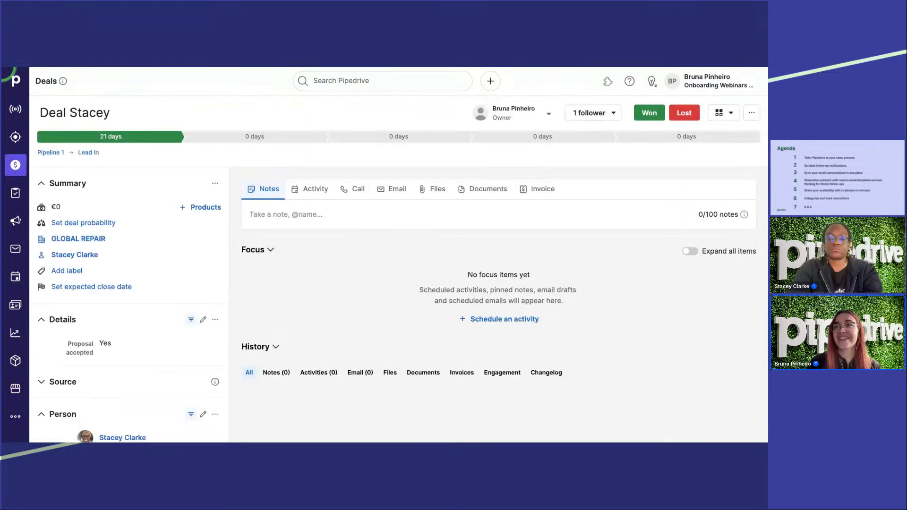
pyautogui.scroll(-1, 340, 226)
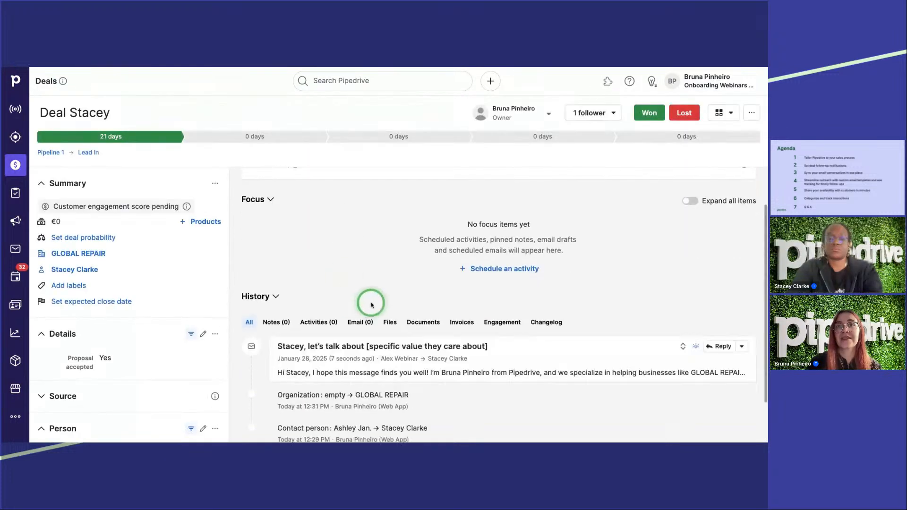
# Step: Expand the sent email in the deal's history and read through its subject, recipient and body
pyautogui.click(682, 346)
pyautogui.scroll(-5, 543, 300)
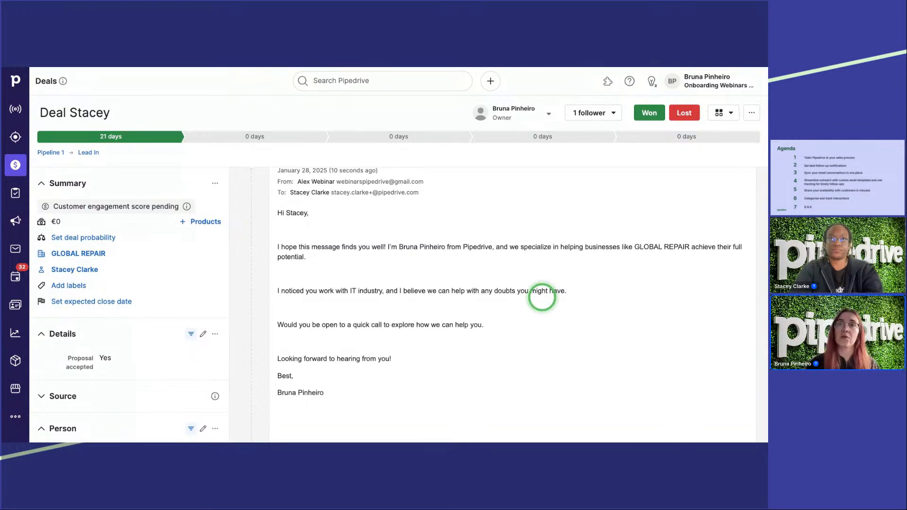
pyautogui.scroll(-2, 472, 287)
pyautogui.scroll(2, 472, 289)
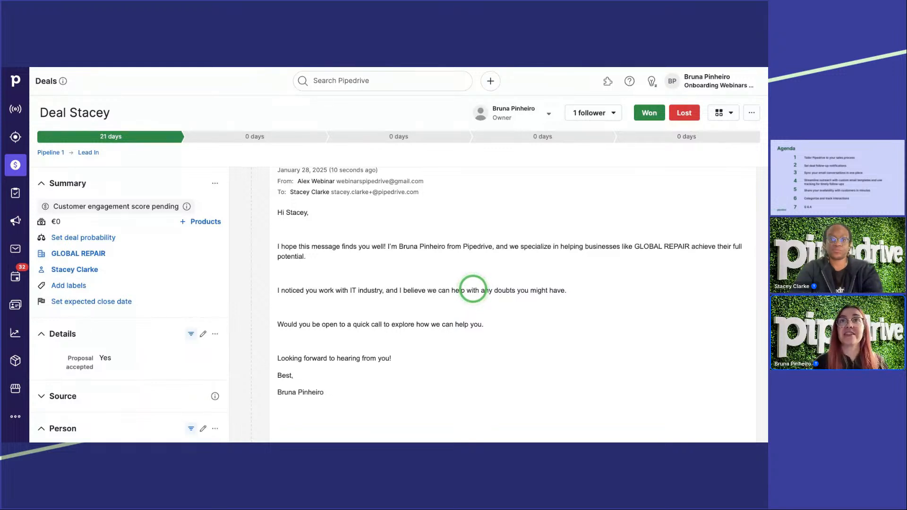
pyautogui.scroll(1, 473, 287)
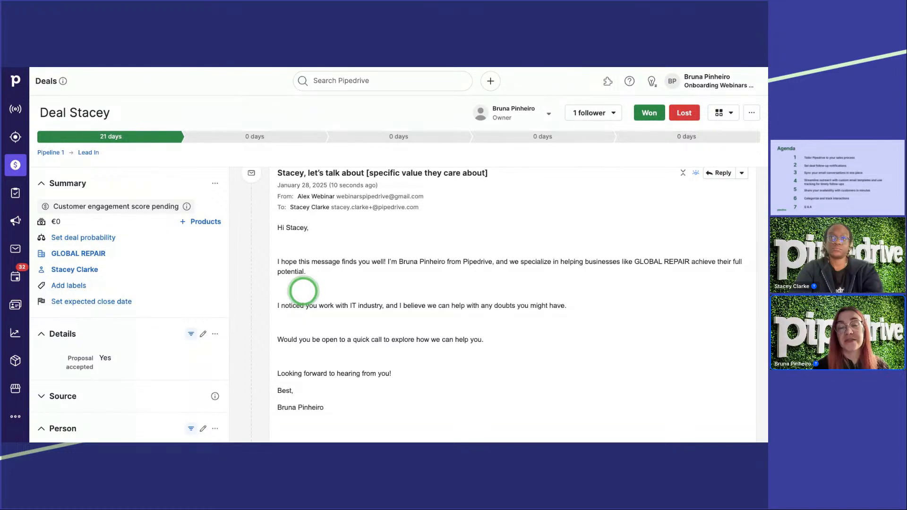
# Step: List the sent emails in the Sales Inbox and examine the open-tracking status of the newest and several older ones
pyautogui.click(16, 248)
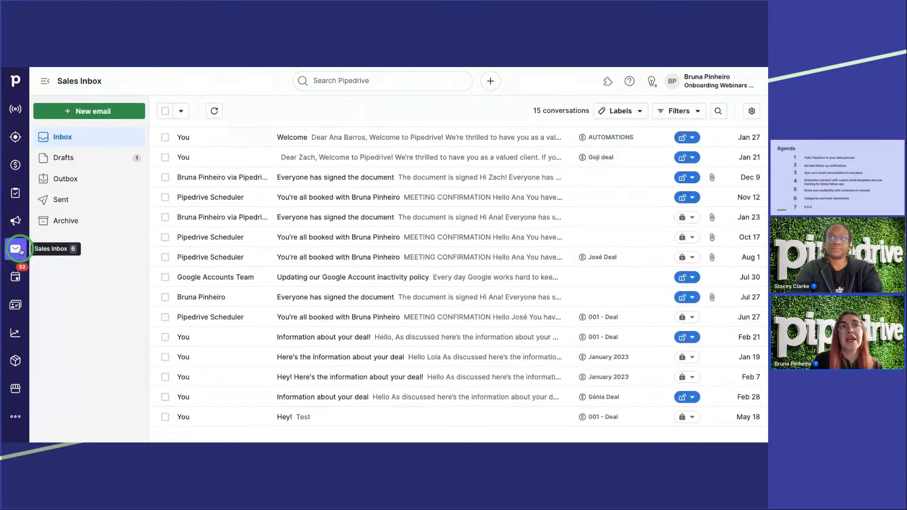
pyautogui.click(67, 200)
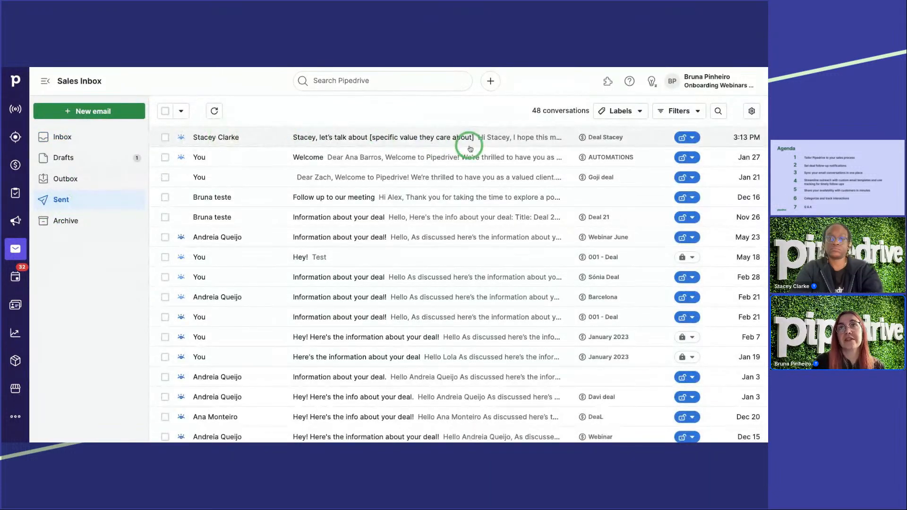
pyautogui.moveTo(181, 138)
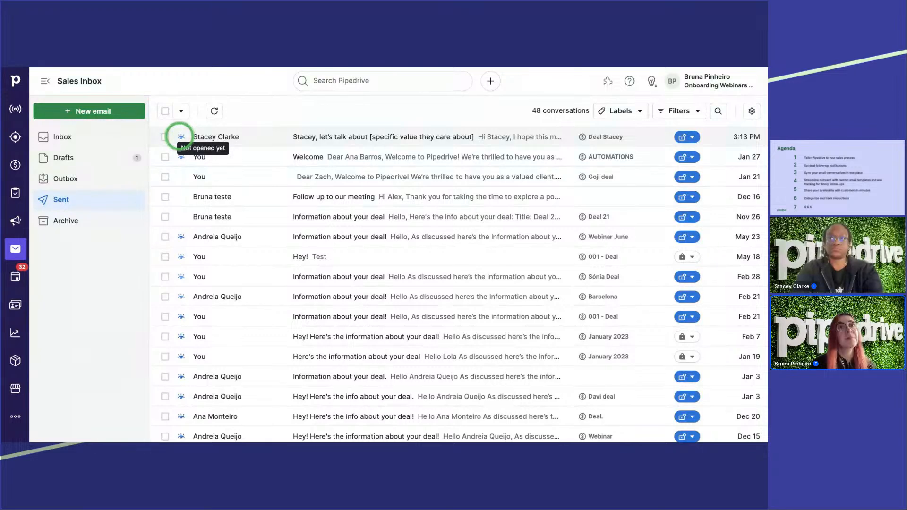
pyautogui.scroll(-1, 171, 168)
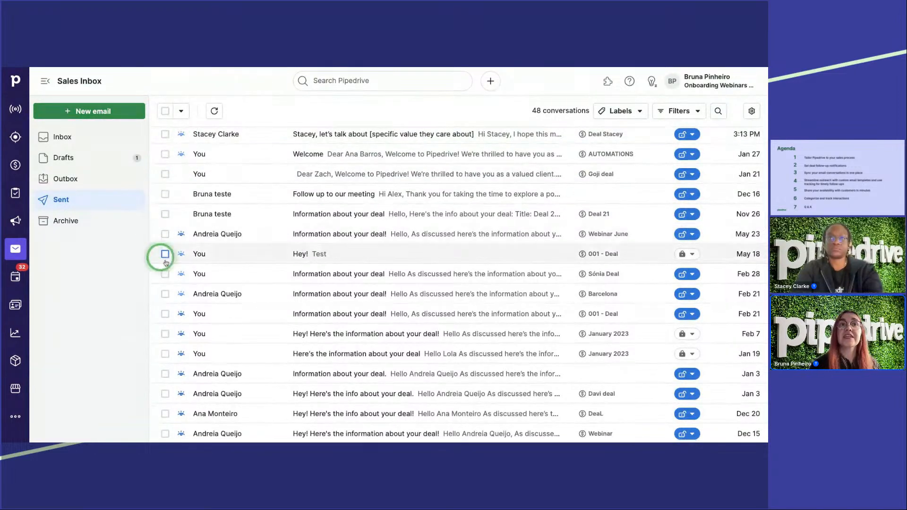
pyautogui.moveTo(181, 235)
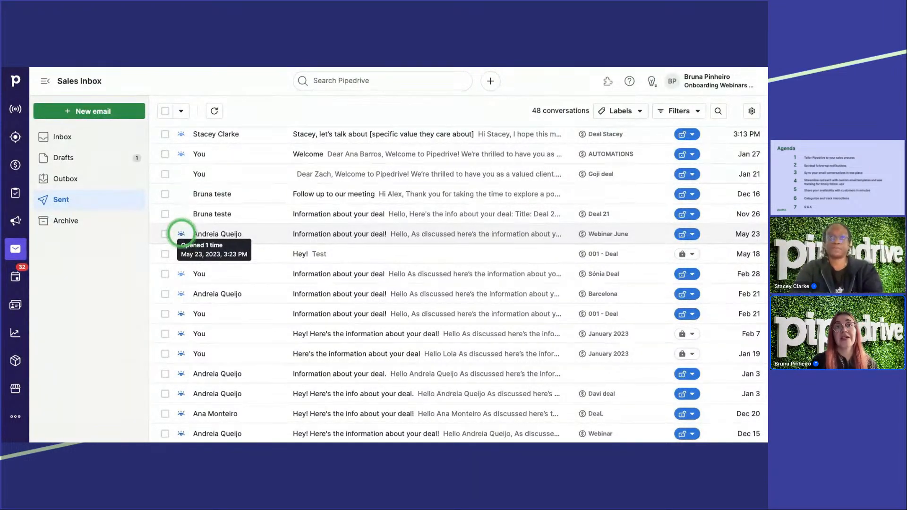
pyautogui.moveTo(182, 320)
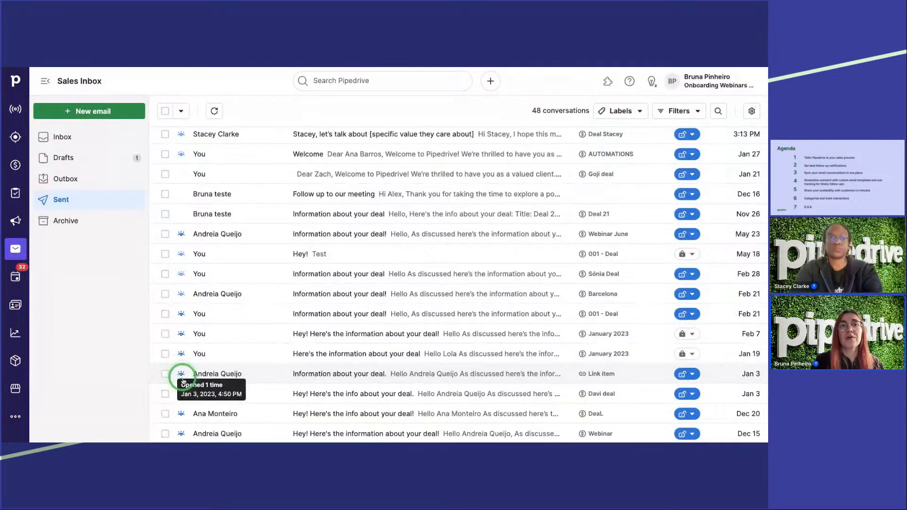
pyautogui.moveTo(179, 394)
pyautogui.scroll(-3, 179, 393)
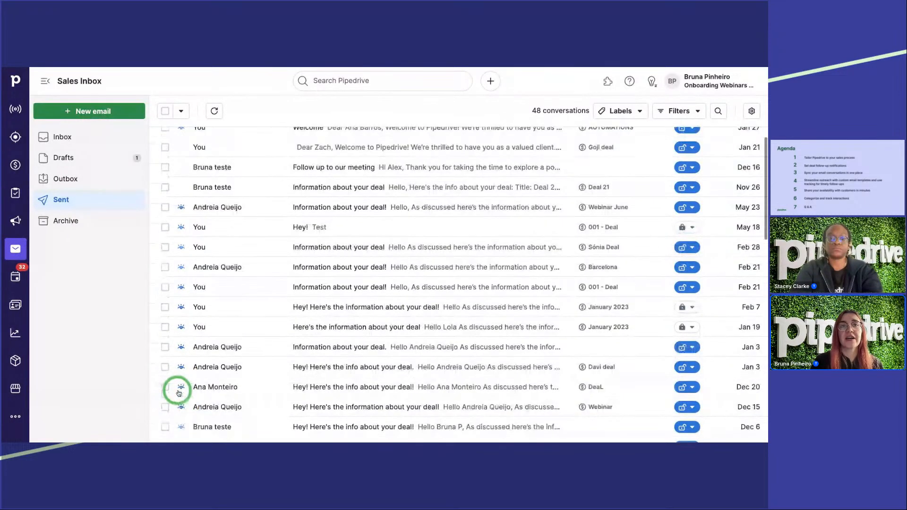
pyautogui.moveTo(180, 364)
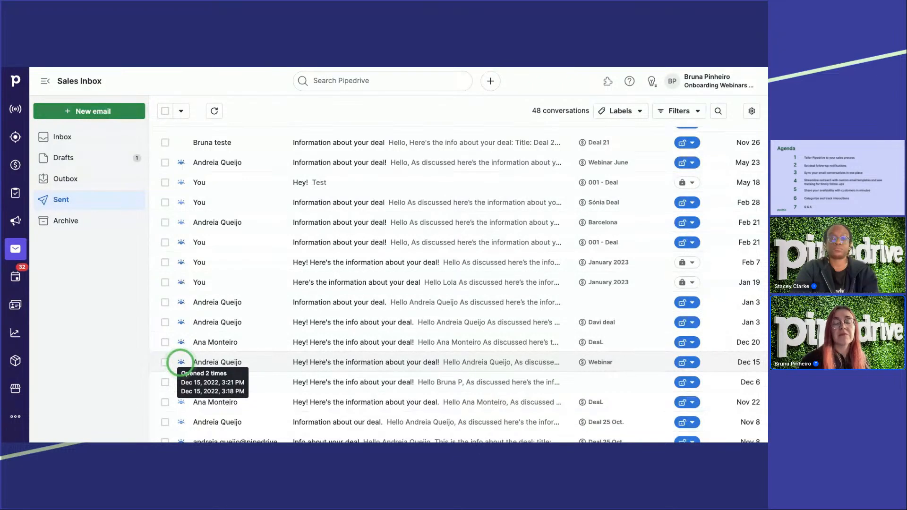
# Step: Find and open the older sent email "Testing again", examine its tracked Go to google link, and return to the email list
pyautogui.scroll(-5, 180, 361)
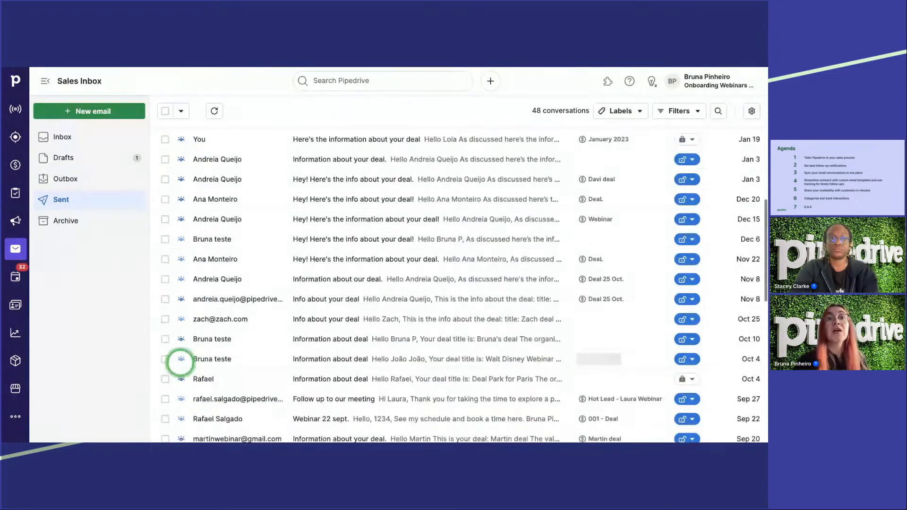
pyautogui.scroll(-10, 269, 359)
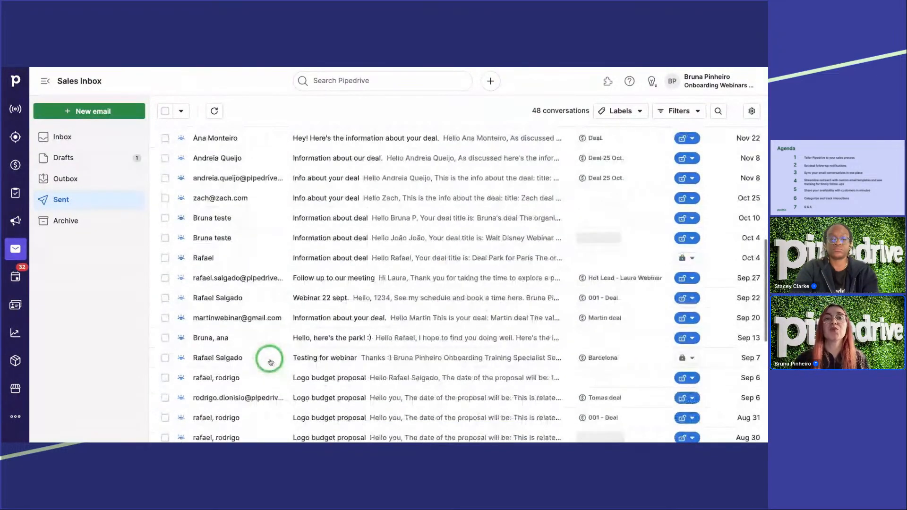
pyautogui.scroll(-1, 270, 362)
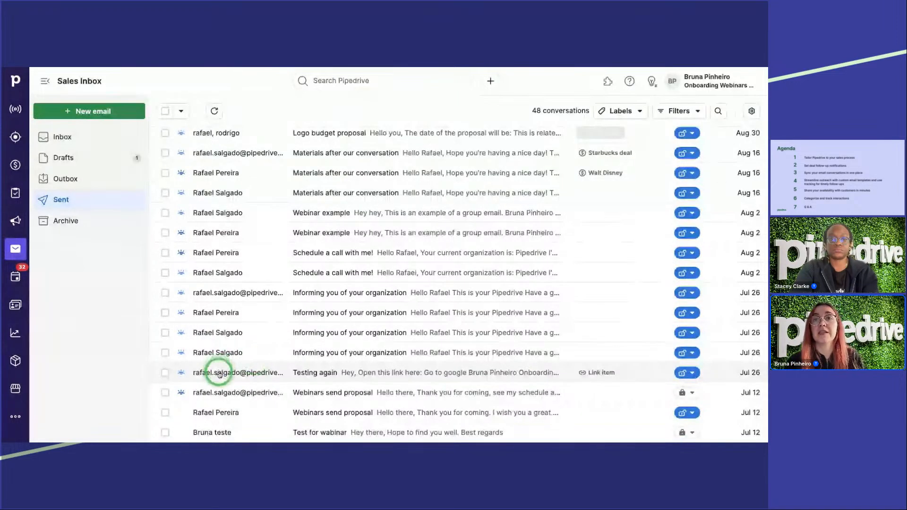
pyautogui.click(219, 370)
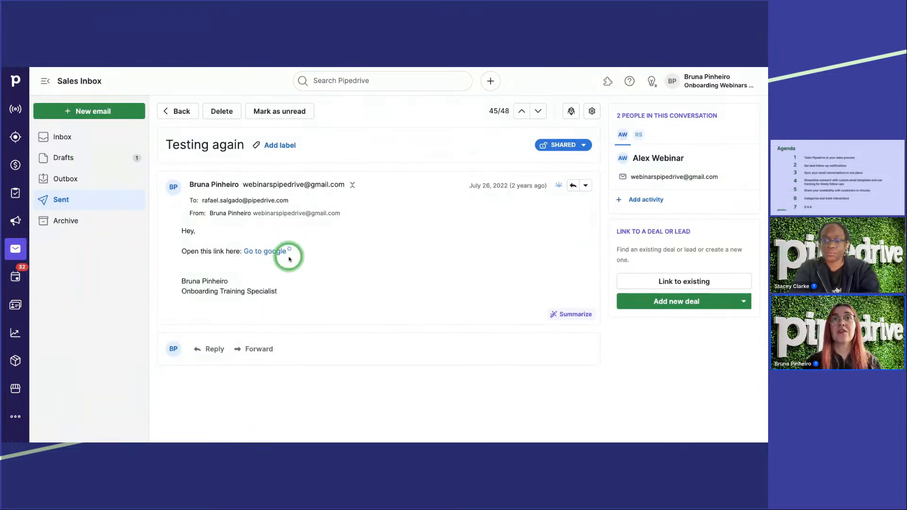
pyautogui.moveTo(290, 257)
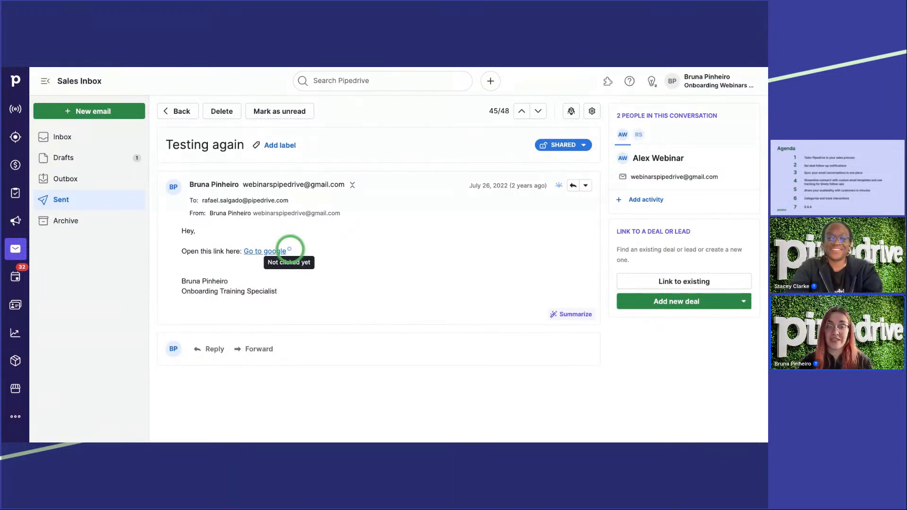
pyautogui.click(178, 111)
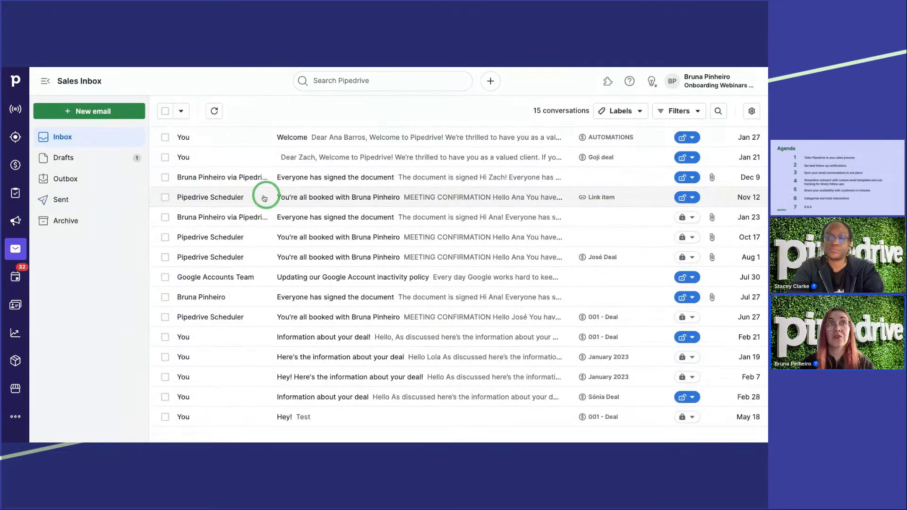
# Step: Go through the deals pipeline to the activities list and open the Meeting scheduler's general availability management
pyautogui.click(16, 165)
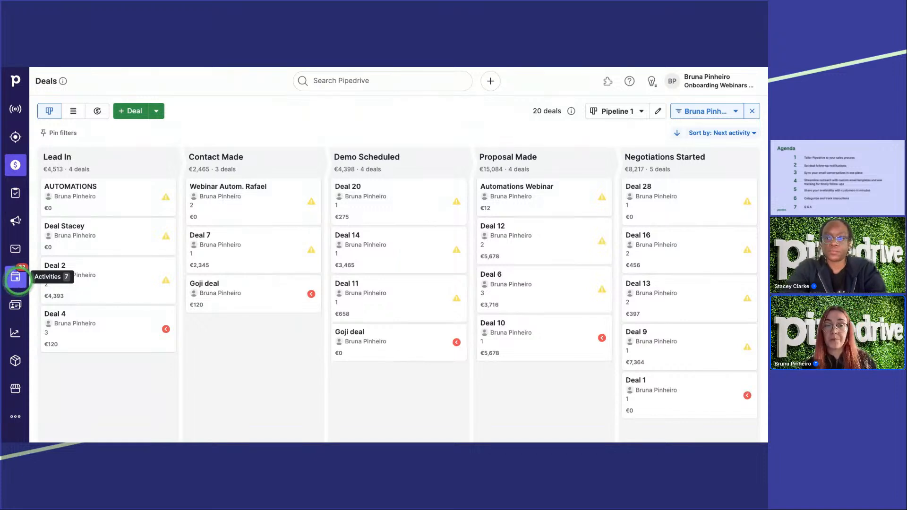
pyautogui.click(18, 282)
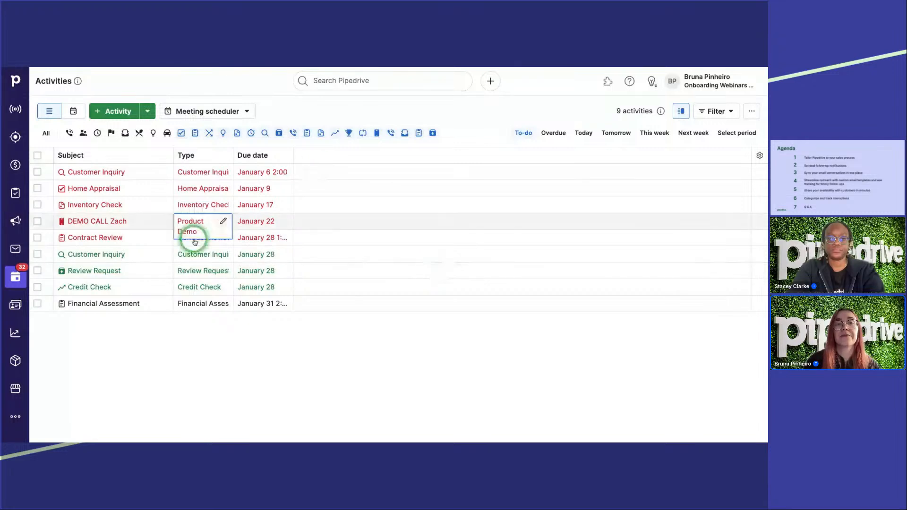
pyautogui.click(209, 111)
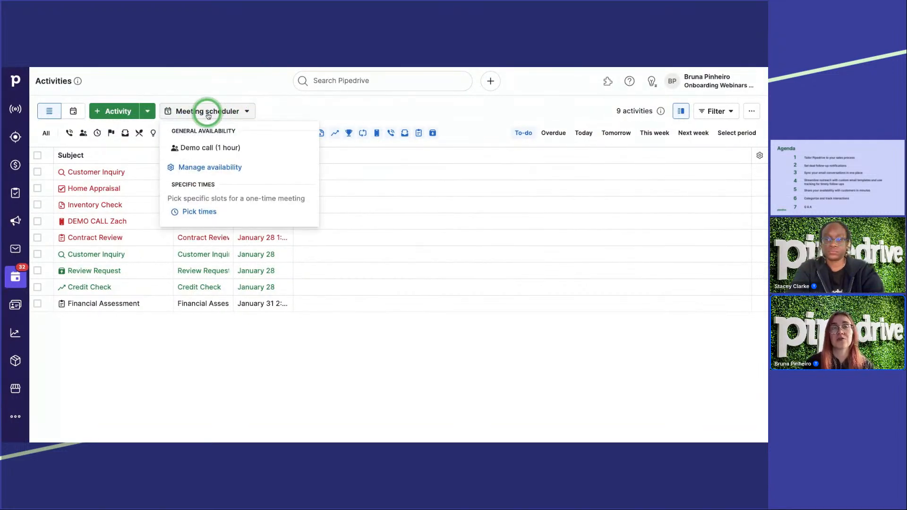
pyautogui.click(211, 168)
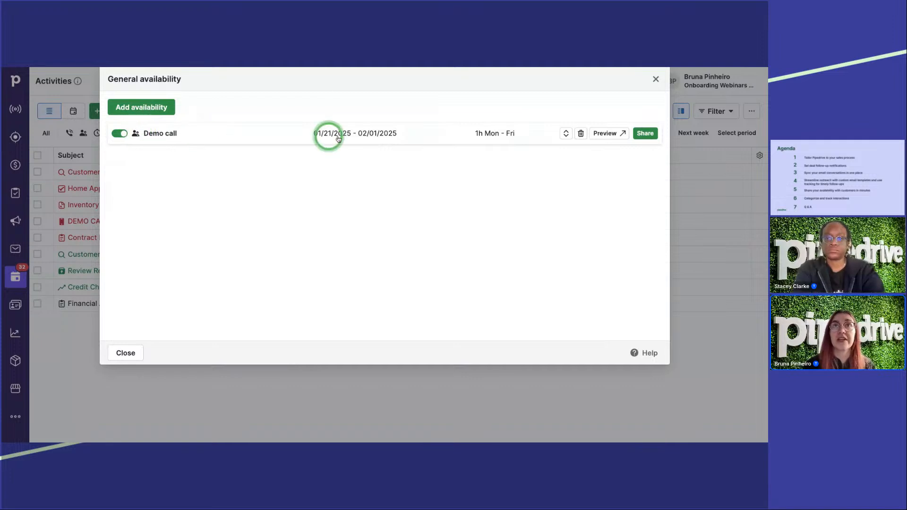
# Step: Start a new general availability and choose 1 h as the length of each meeting
pyautogui.click(156, 107)
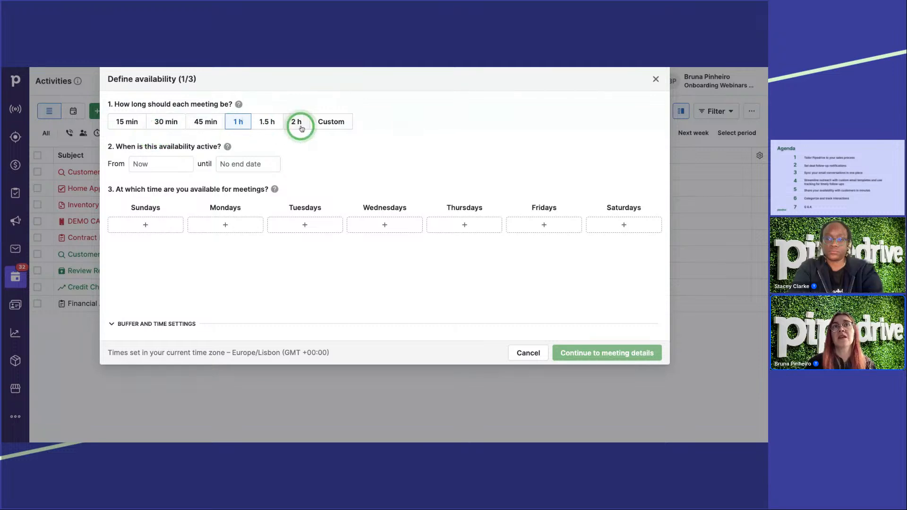
pyautogui.click(332, 127)
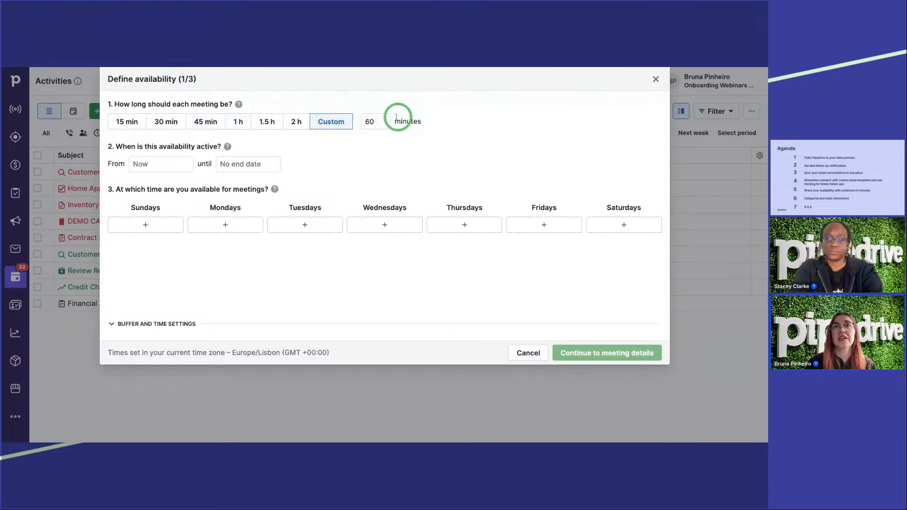
pyautogui.click(239, 122)
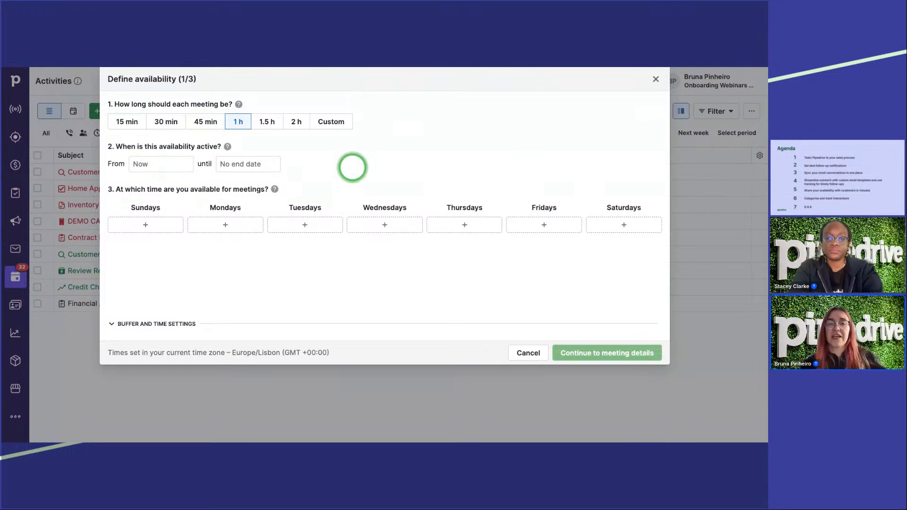
# Step: Set the availability's active period from 01/28/2025 until 02/07/2025
pyautogui.click(161, 166)
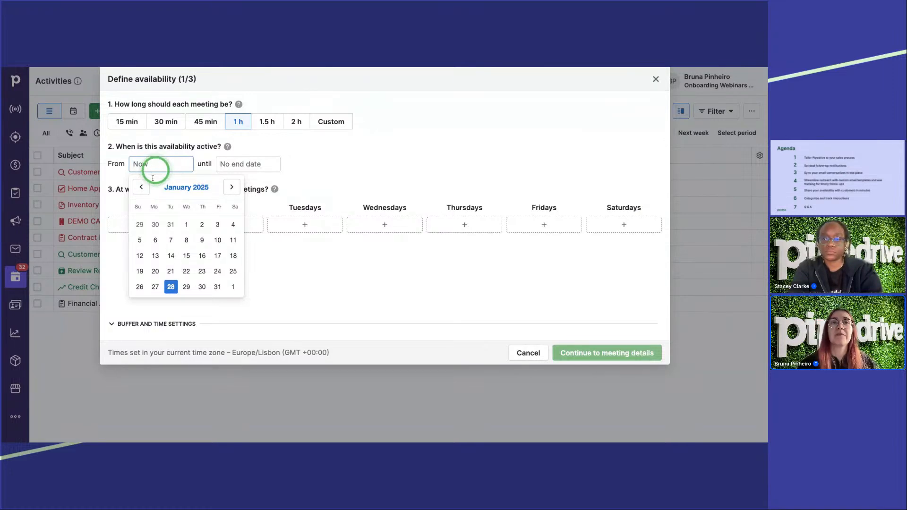
pyautogui.click(170, 287)
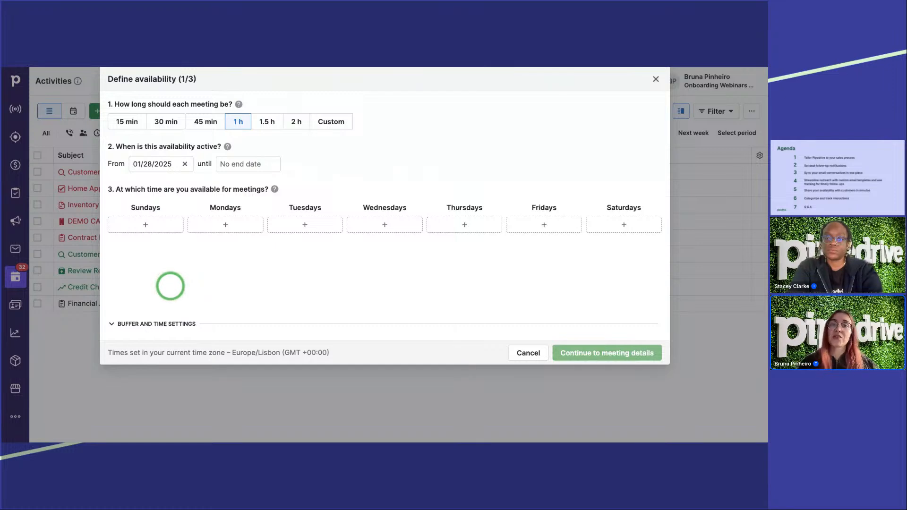
pyautogui.click(247, 164)
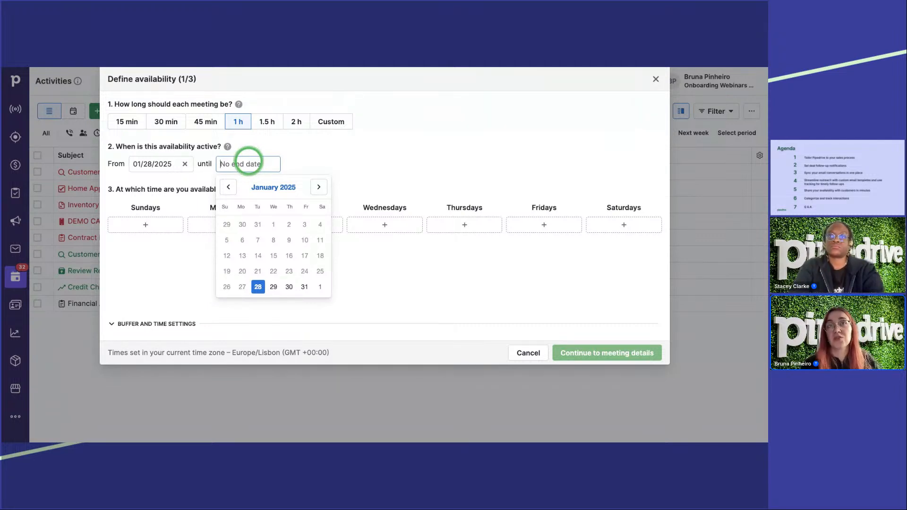
pyautogui.click(319, 187)
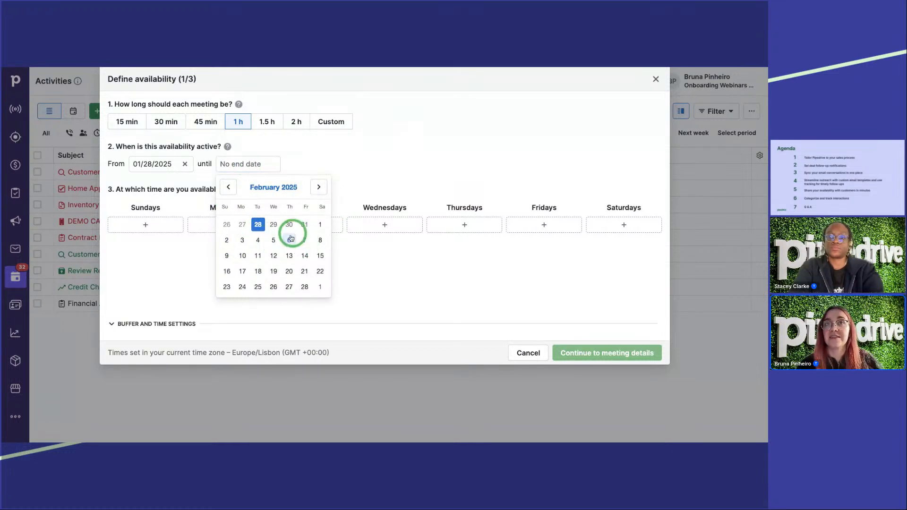
pyautogui.click(305, 242)
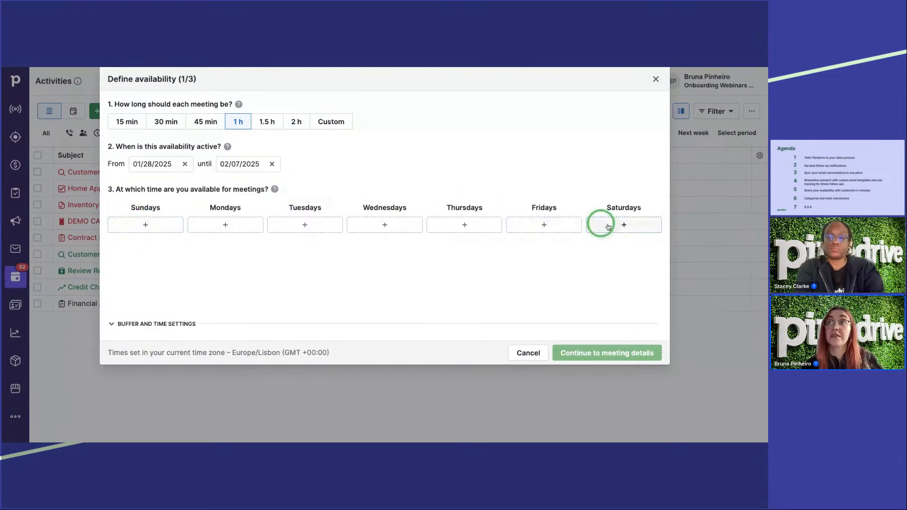
# Step: Define and save Mondays' availability as 9:30 AM to 11:30 AM, 1:30 PM to 3:30 PM and 4:00 PM to 6:00 PM
pyautogui.click(227, 224)
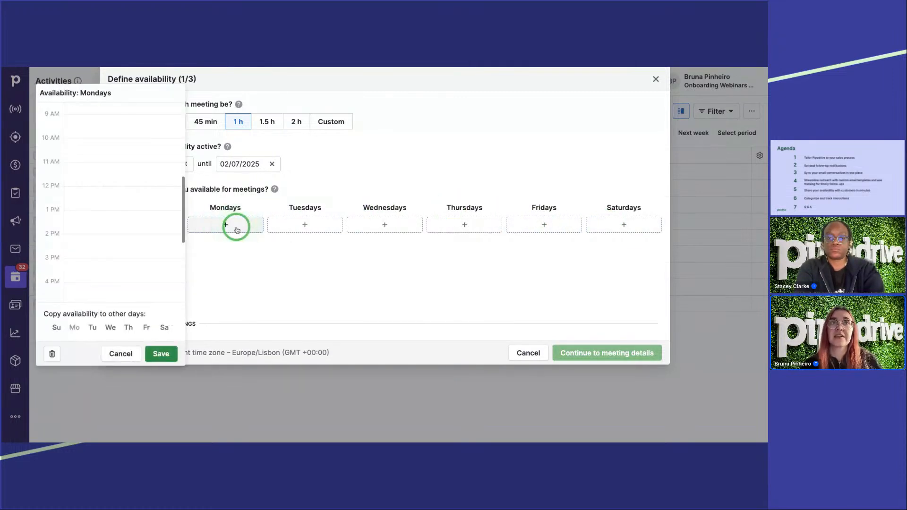
pyautogui.scroll(3, 117, 185)
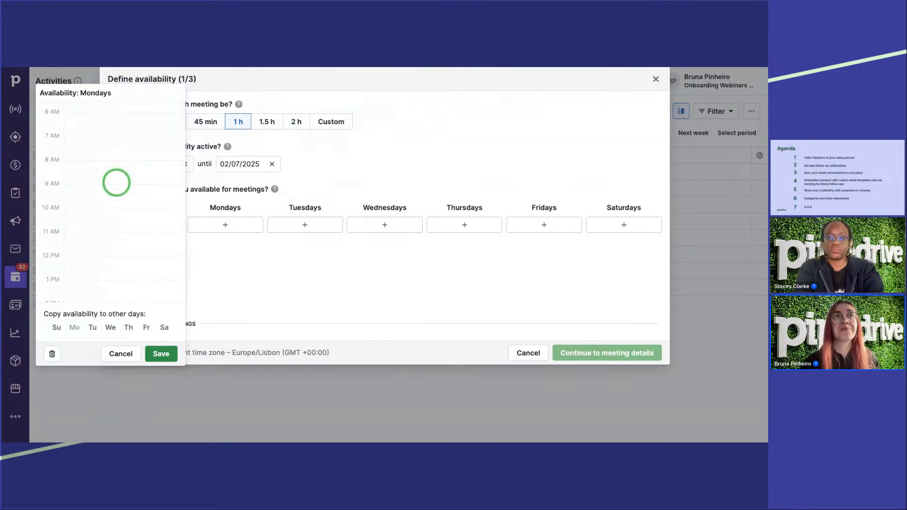
pyautogui.scroll(-2, 116, 182)
pyautogui.scroll(-2, 116, 182)
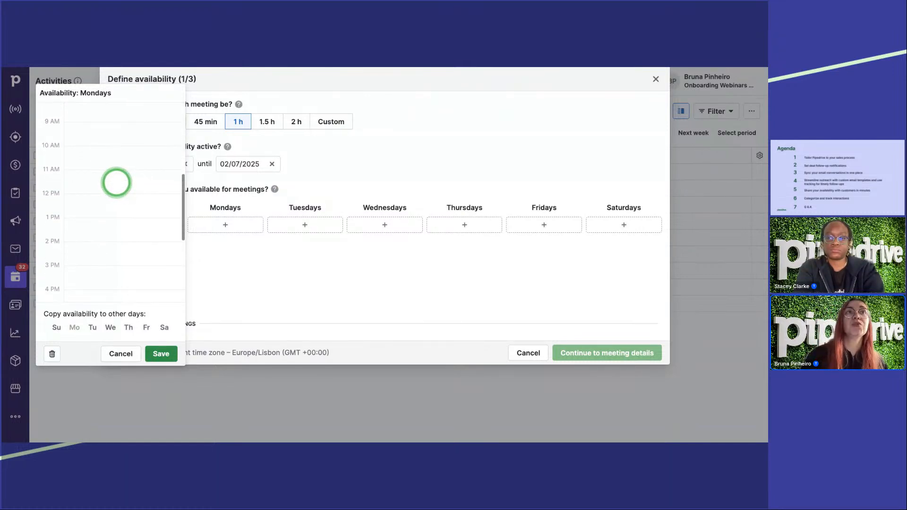
pyautogui.scroll(1, 105, 143)
pyautogui.click(104, 143)
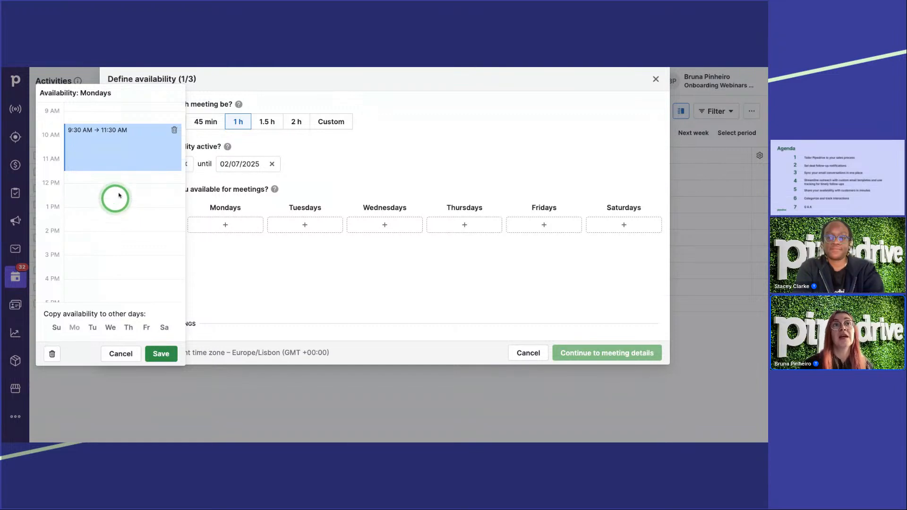
pyautogui.moveTo(119, 169)
pyautogui.mouseDown()
pyautogui.moveTo(117, 146)
pyautogui.moveTo(122, 183)
pyautogui.moveTo(122, 154)
pyautogui.moveTo(121, 180)
pyautogui.moveTo(123, 160)
pyautogui.moveTo(124, 170)
pyautogui.mouseUp()
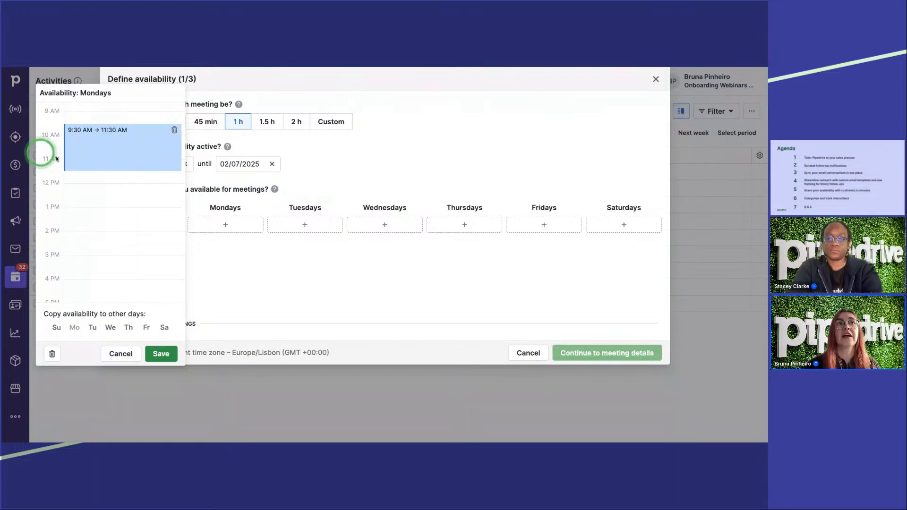
pyautogui.click(118, 224)
pyautogui.scroll(-1, 125, 227)
pyautogui.click(129, 236)
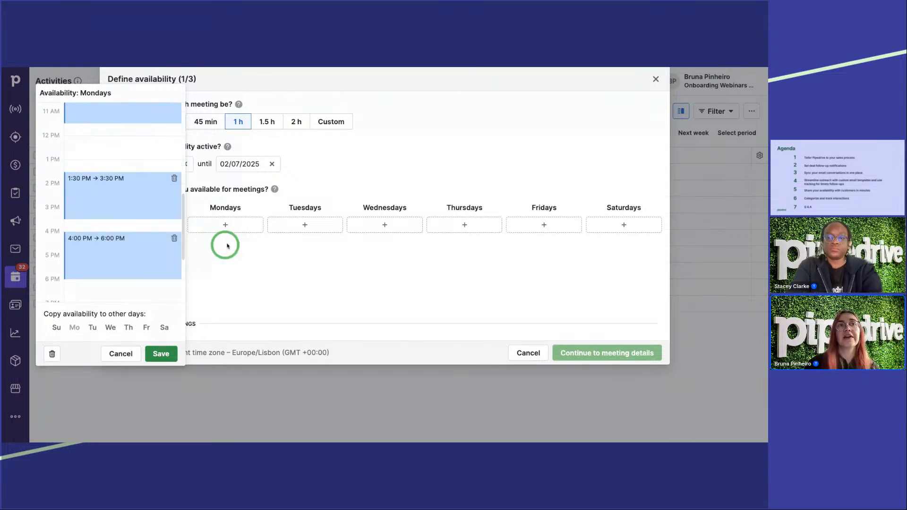
pyautogui.click(162, 354)
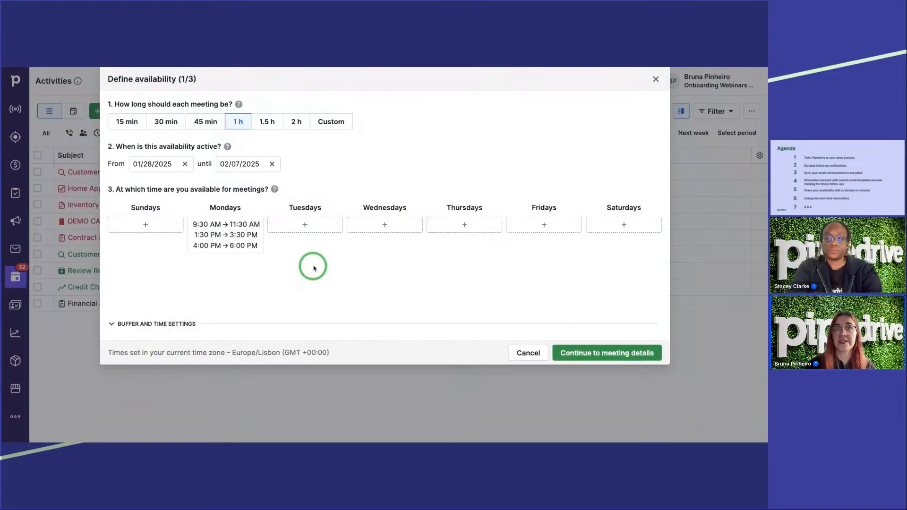
# Step: Set Tuesdays' availability to 10:30 AM to 1:15 PM, copy it to Wednesday, Thursday and Friday, and save it
pyautogui.click(304, 224)
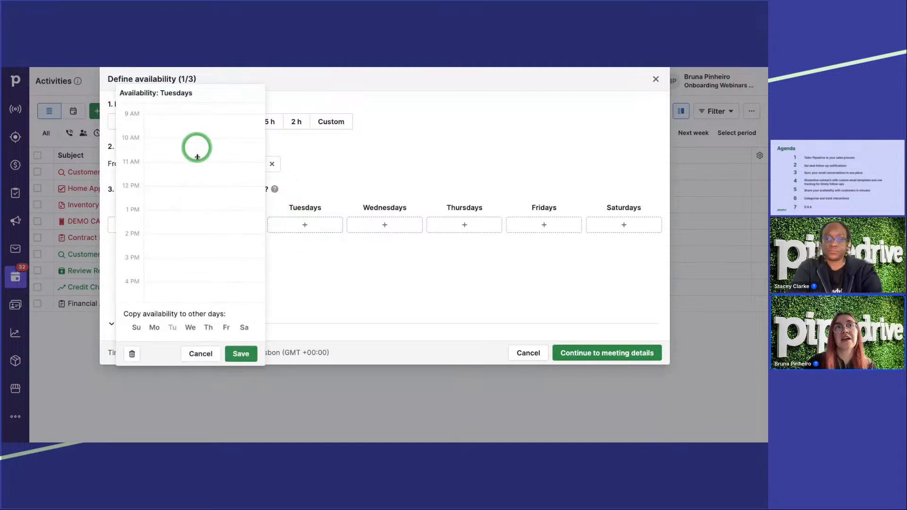
pyautogui.moveTo(196, 146); pyautogui.dragTo(194, 215)
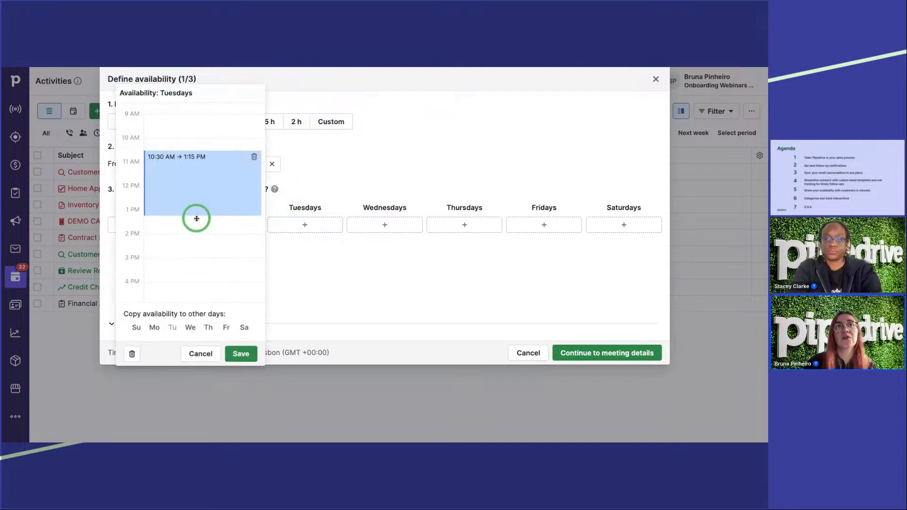
pyautogui.click(190, 328)
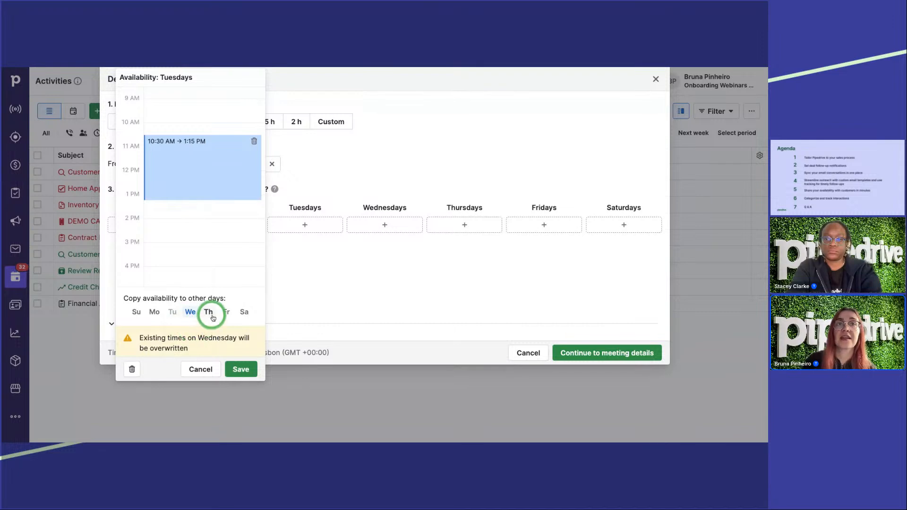
pyautogui.click(209, 312)
pyautogui.click(227, 314)
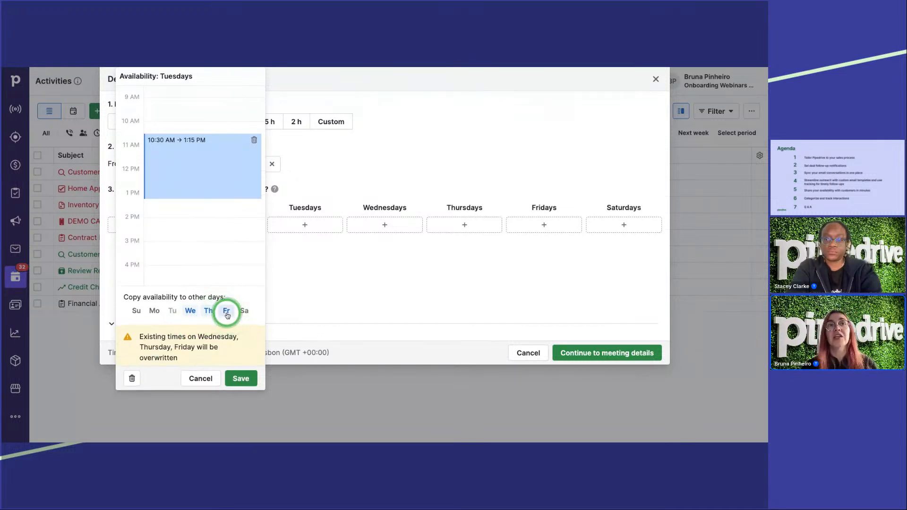
pyautogui.click(240, 376)
pyautogui.click(363, 324)
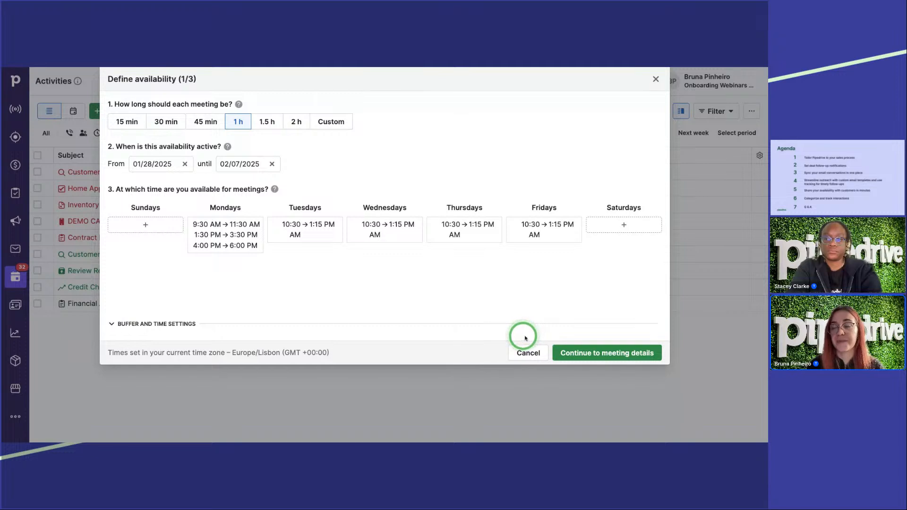
# Step: Continue to the meeting details and look through the video call integration options without choosing one
pyautogui.click(596, 353)
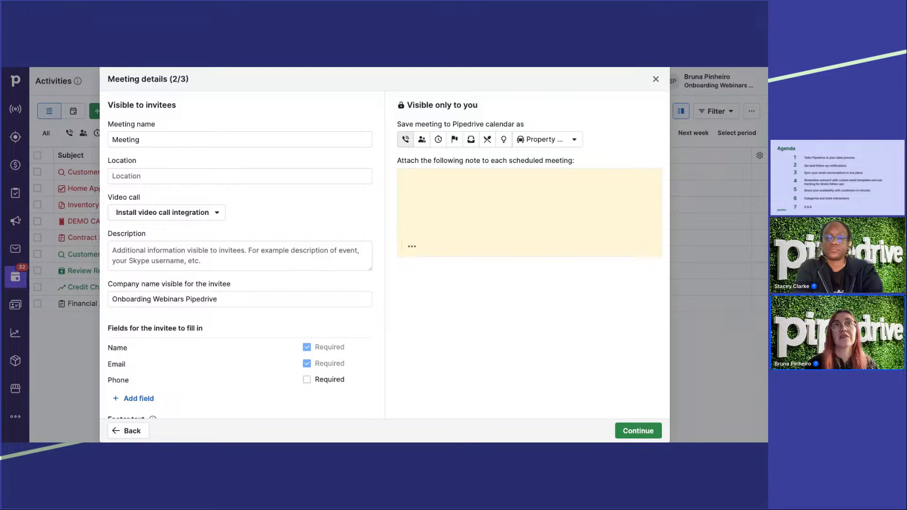
pyautogui.click(161, 175)
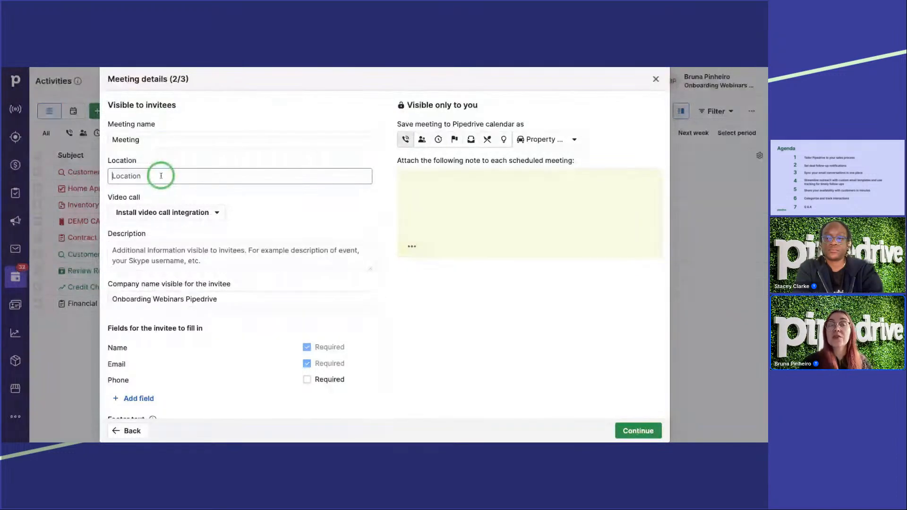
pyautogui.click(160, 212)
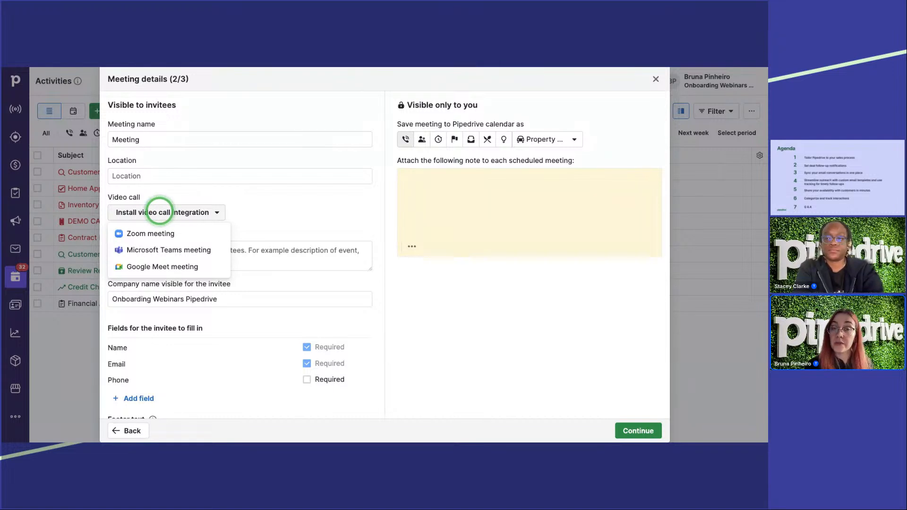
pyautogui.click(312, 217)
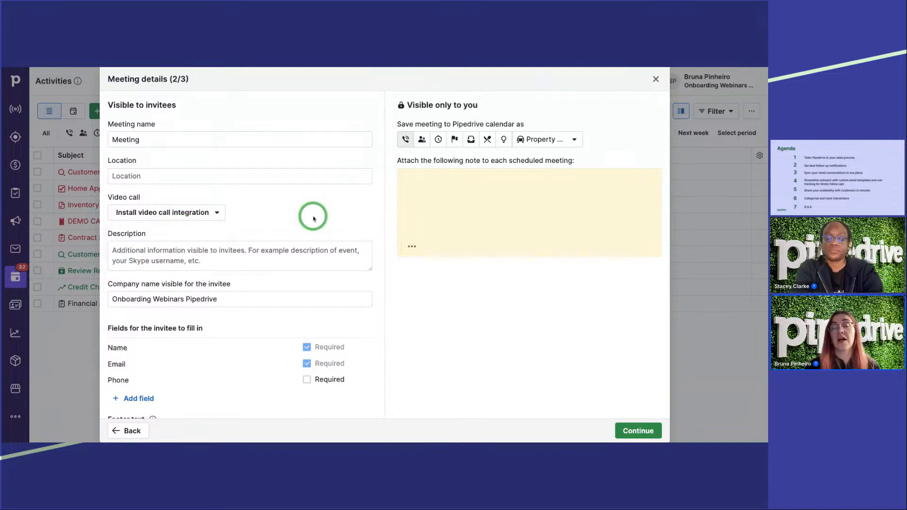
# Step: Paste the description "Let's discuss how we can help streamline your sales process!" and remove its leading quotation mark
pyautogui.click(251, 250)
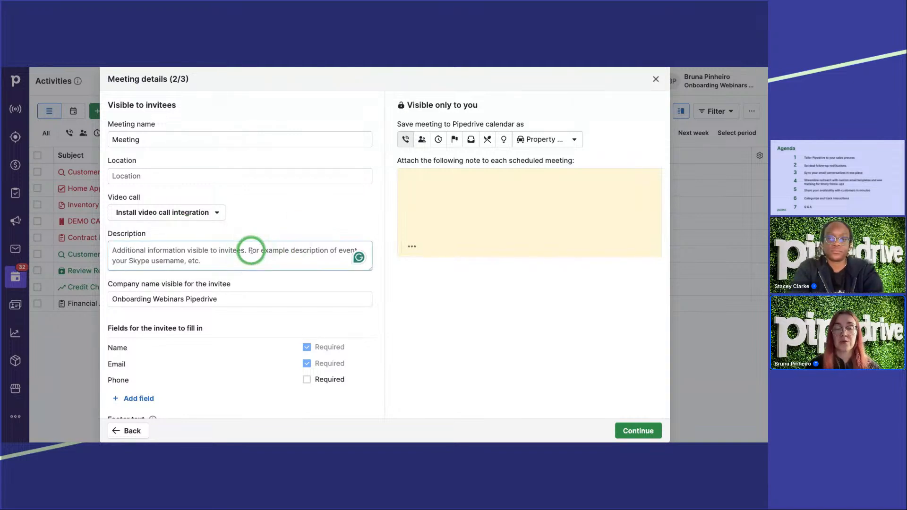
pyautogui.write('"Let’s discuss how we can help streamline your sales process!')
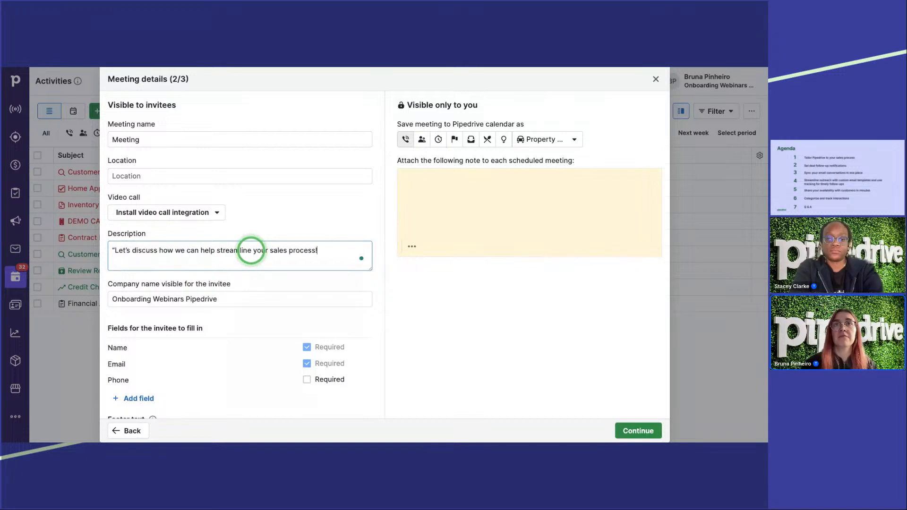
pyautogui.press('Up')
pyautogui.press('Right')
pyautogui.press('BackSpace')
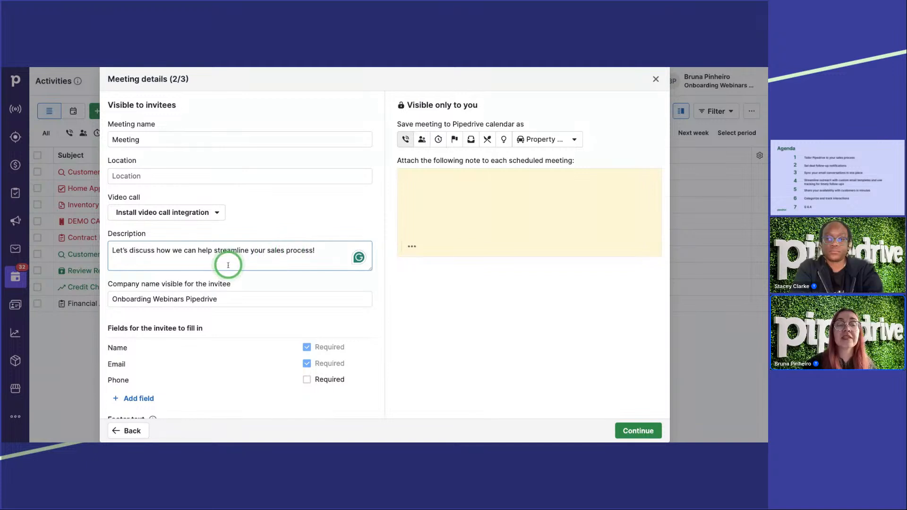
# Step: Add an invitee field named "Topics to discuss" and make it required
pyautogui.scroll(-1, 231, 264)
pyautogui.scroll(-1, 231, 263)
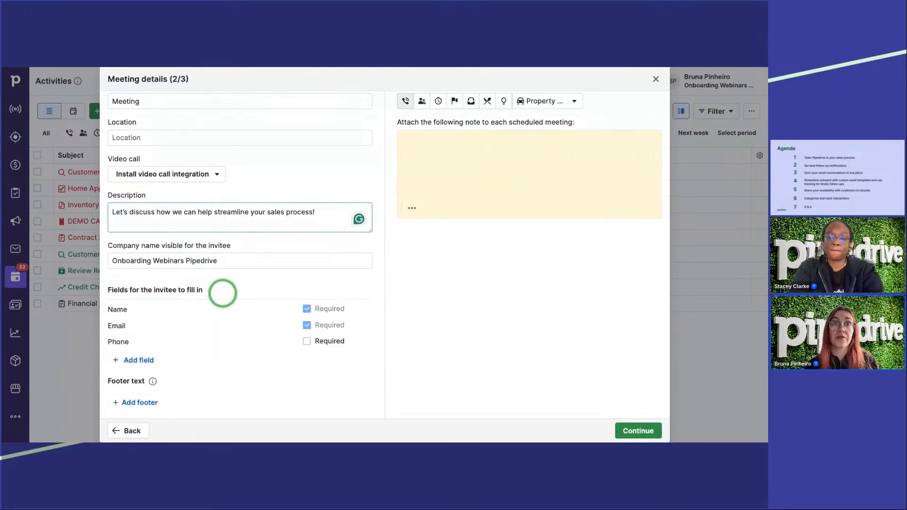
pyautogui.click(135, 359)
pyautogui.click(134, 358)
pyautogui.write('To')
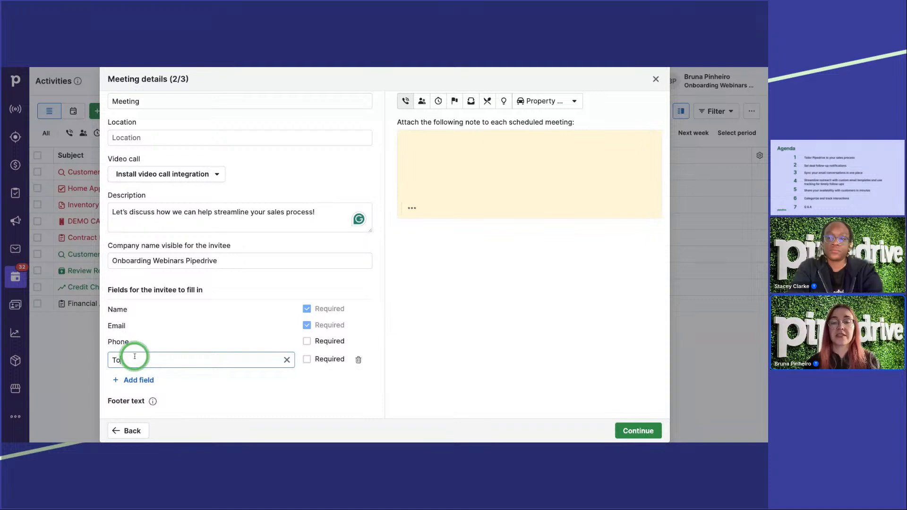
pyautogui.write('pics to discuss')
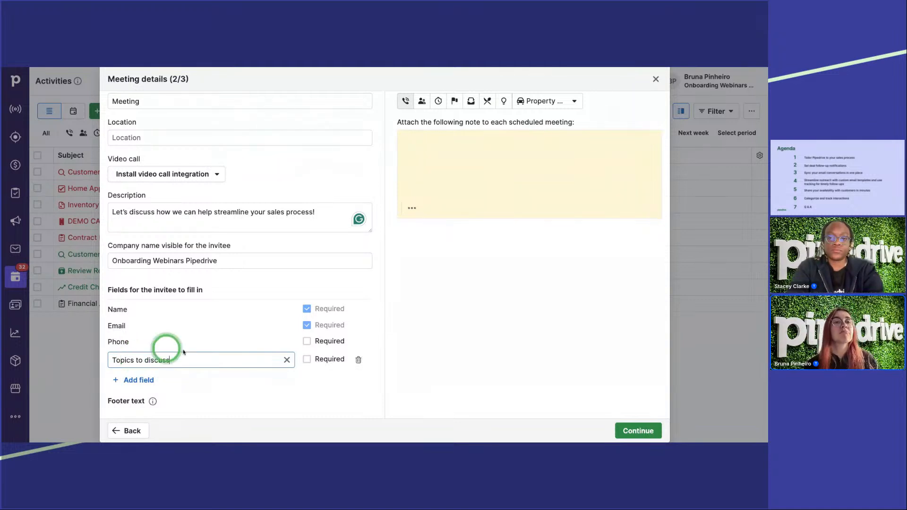
pyautogui.click(307, 359)
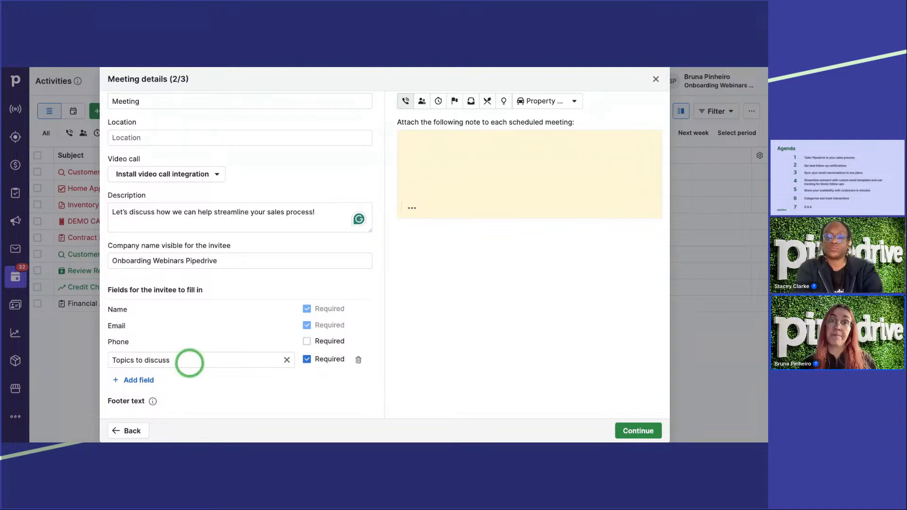
# Step: Save the scheduled meetings as the Meeting activity type and begin the private note with "Topics not to forget:"
pyautogui.scroll(2, 513, 287)
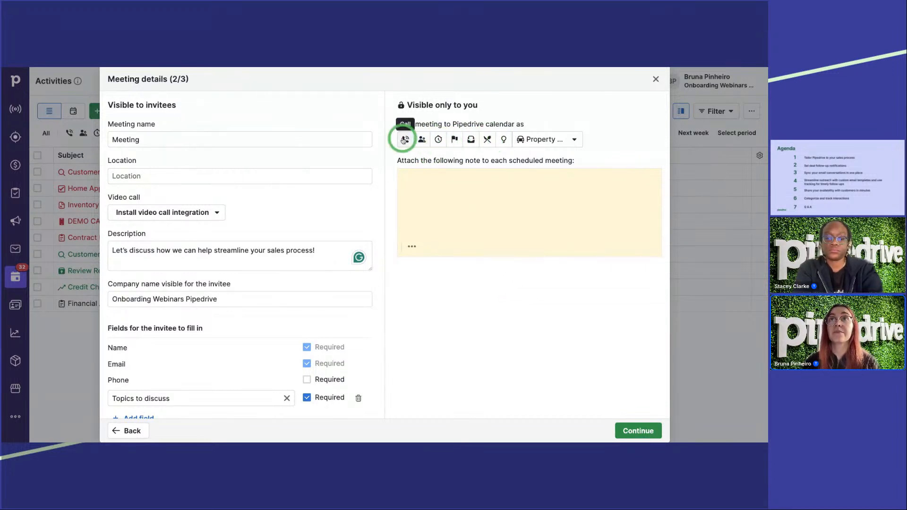
pyautogui.click(422, 140)
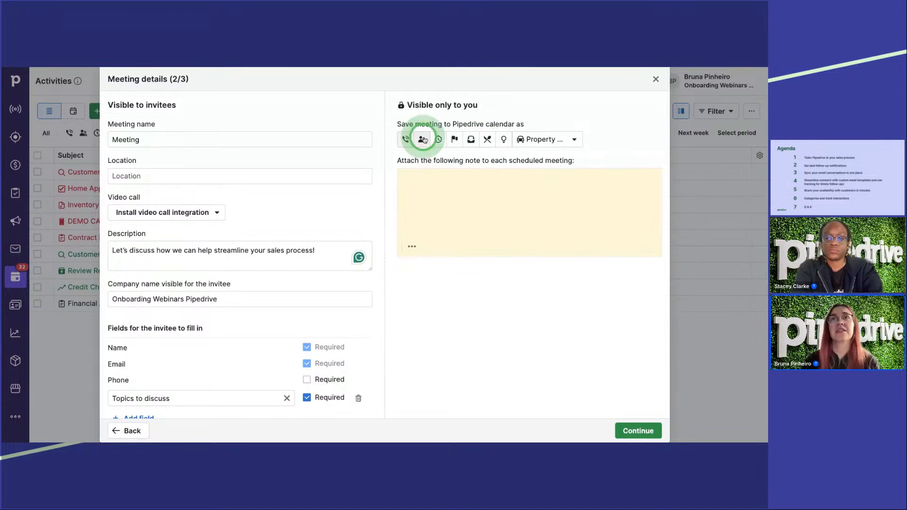
pyautogui.click(462, 204)
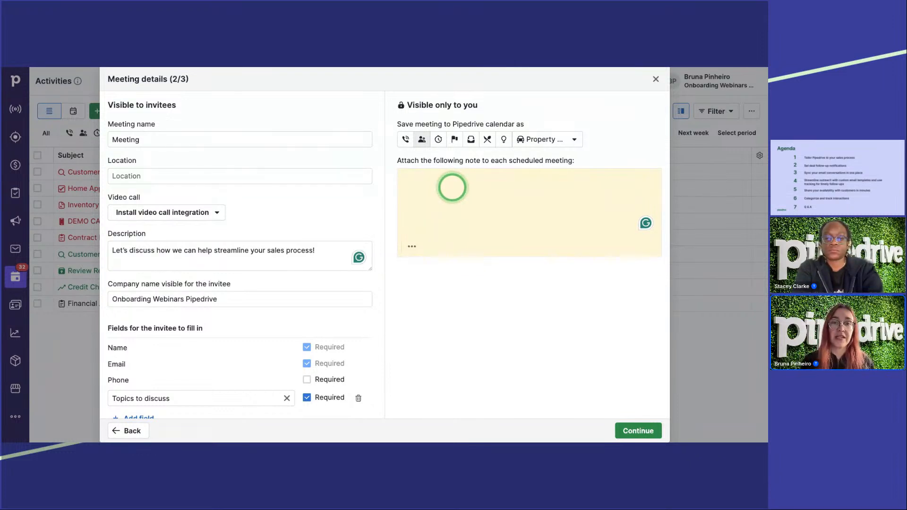
pyautogui.write('Topics not to forget:')
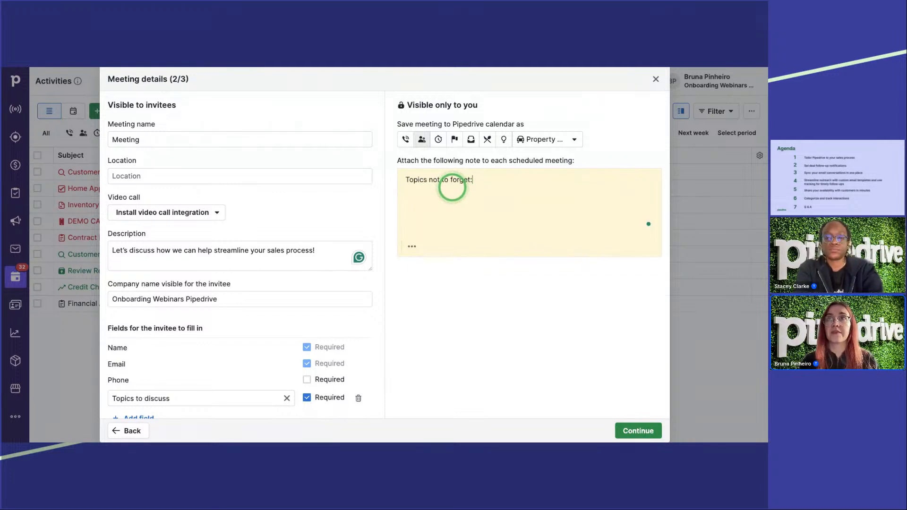
# Step: Add a bulleted list to the private note with the items "Pipeline", "Email Sync" and "Calendar sync"
pyautogui.click(412, 244)
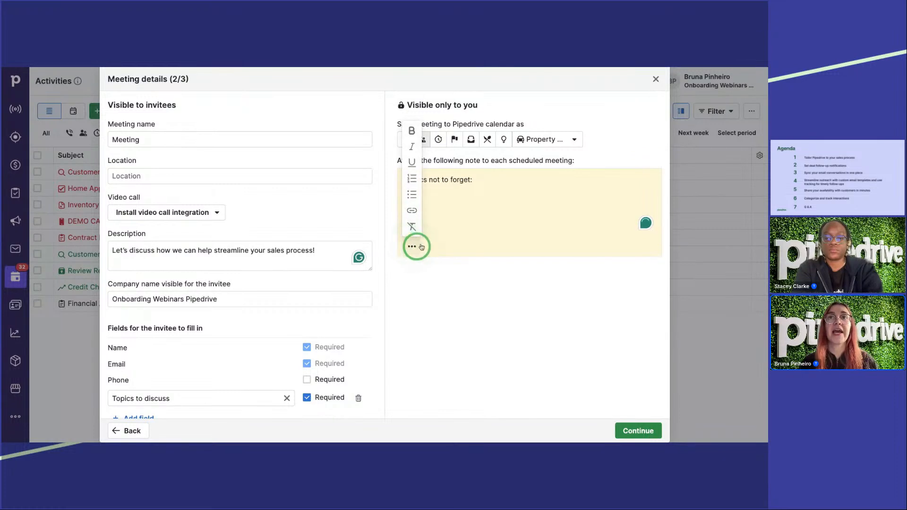
pyautogui.click(412, 194)
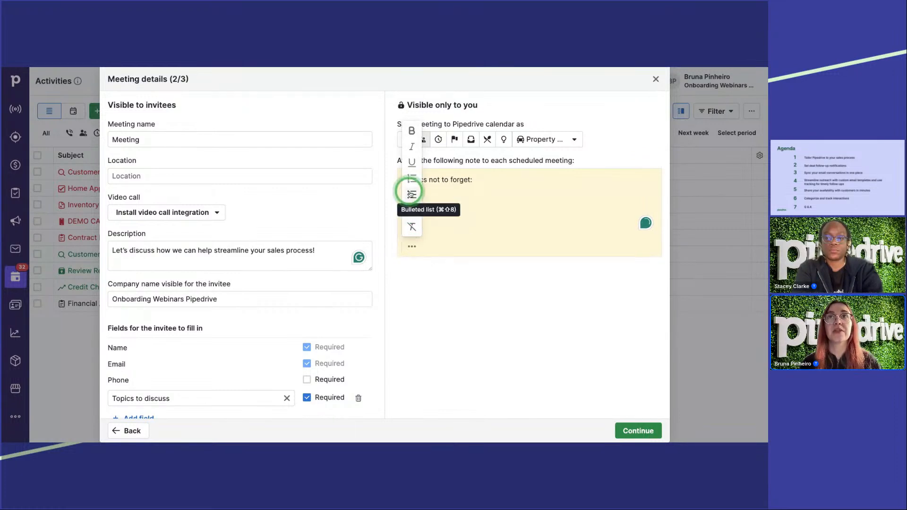
pyautogui.click(455, 202)
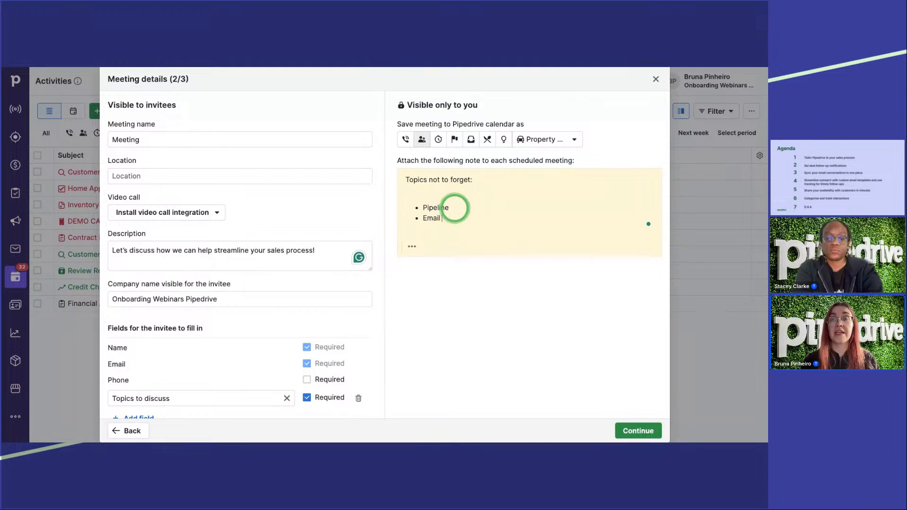
pyautogui.press('Return')
pyautogui.write('Calendar sync')
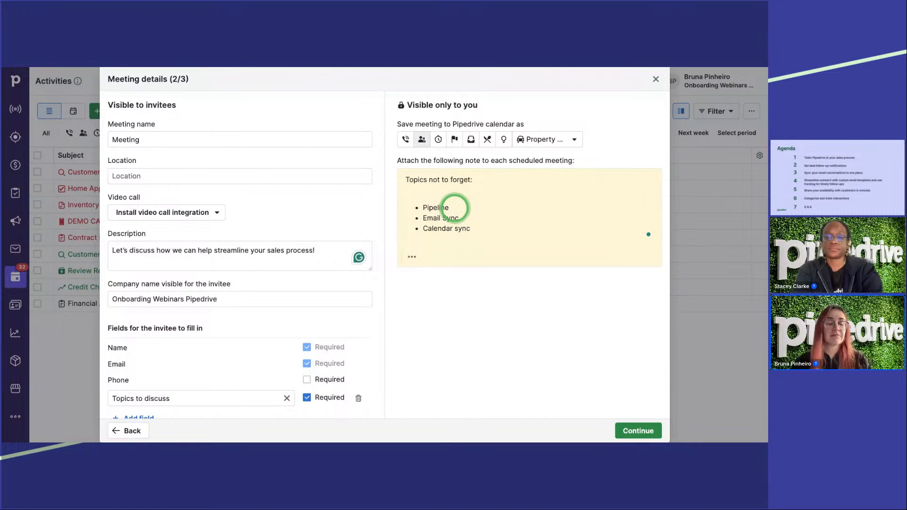
pyautogui.press('Return')
pyautogui.press('Return')
pyautogui.press('Return')
pyautogui.press('BackSpace')
pyautogui.press('BackSpace')
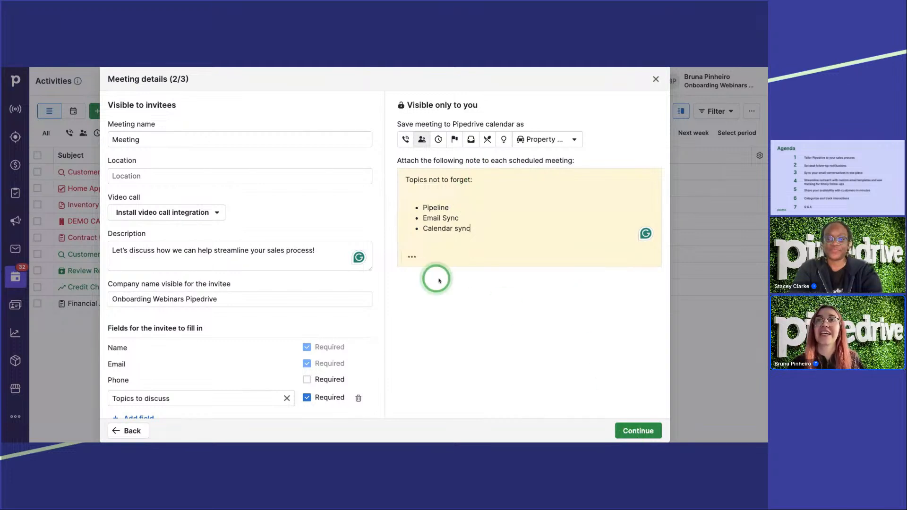
# Step: Continue to the sharing options and copy the scheduler's share link to the clipboard
pyautogui.click(643, 431)
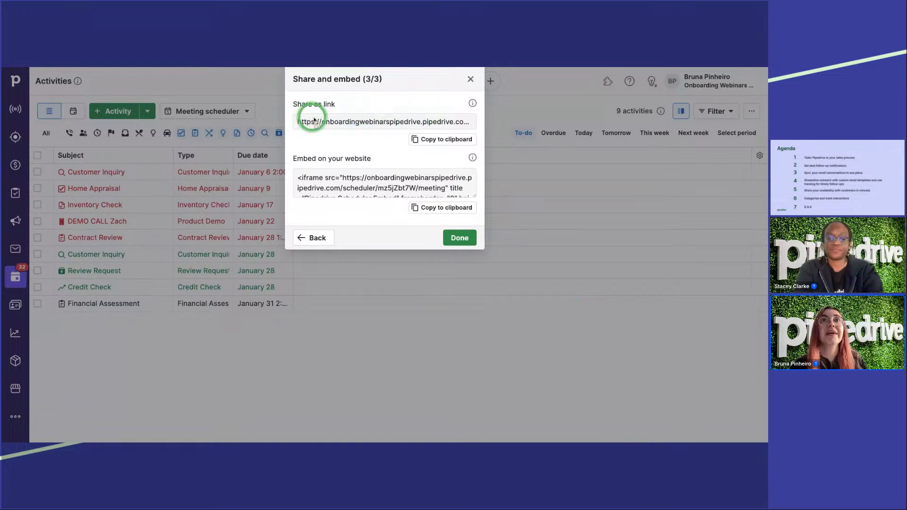
pyautogui.moveTo(302, 122); pyautogui.dragTo(415, 121)
pyautogui.click(446, 139)
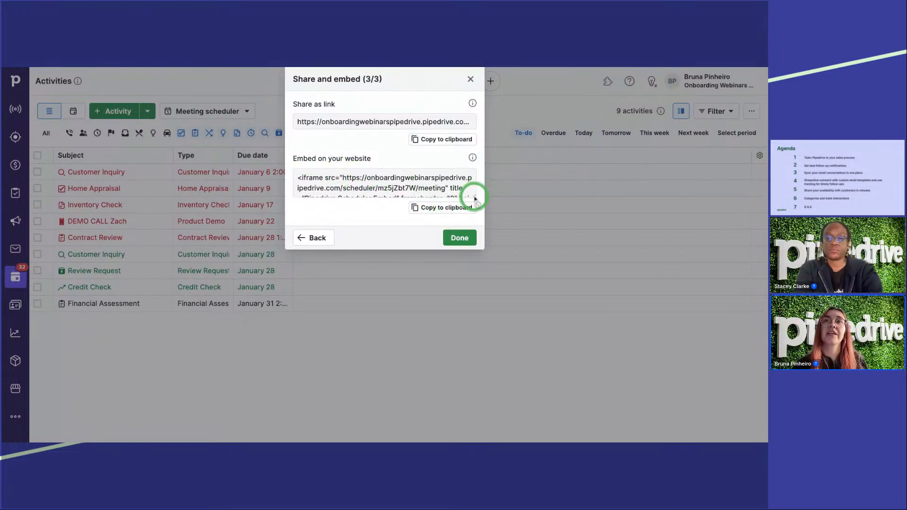
pyautogui.moveTo(474, 196)
pyautogui.mouseDown()
pyautogui.moveTo(475, 264)
pyautogui.moveTo(477, 197)
pyautogui.mouseUp()
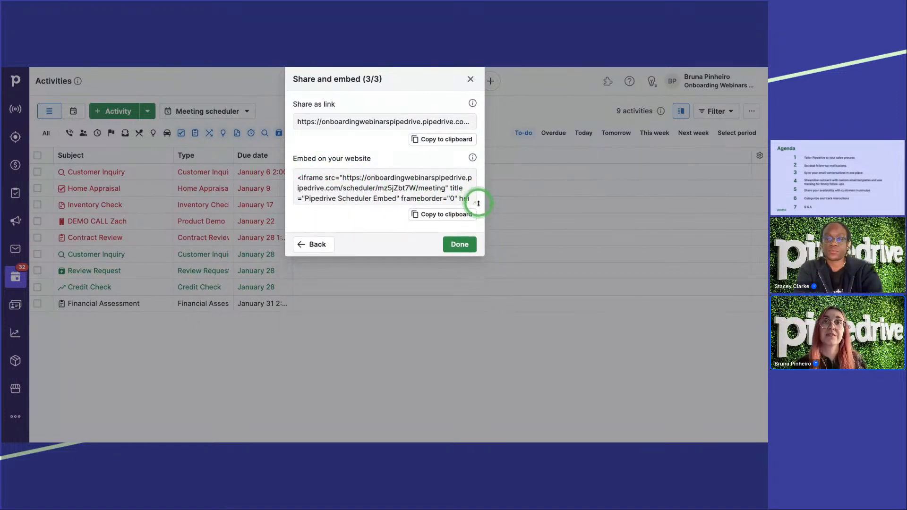
pyautogui.click(428, 141)
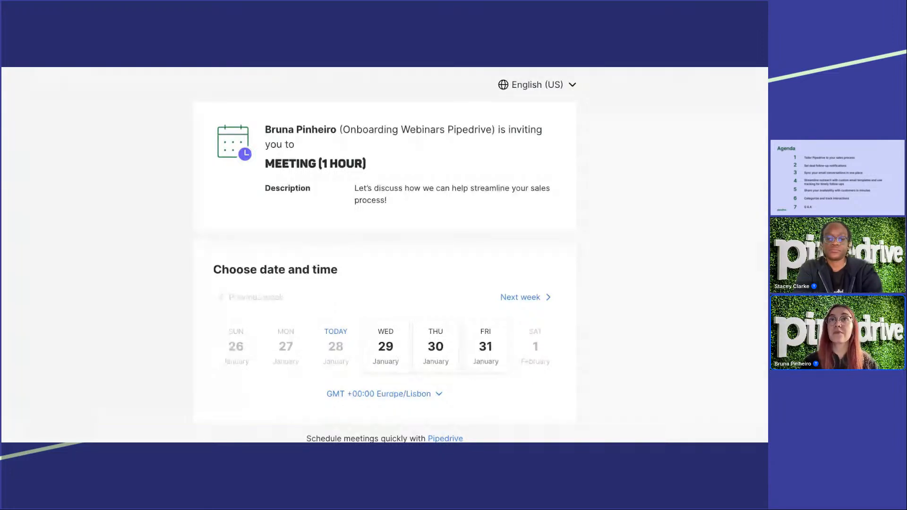
# Step: Examine the inviter, company and description on the public booking page, and browse the available dates in the following two weeks
pyautogui.moveTo(287, 131); pyautogui.dragTo(309, 130)
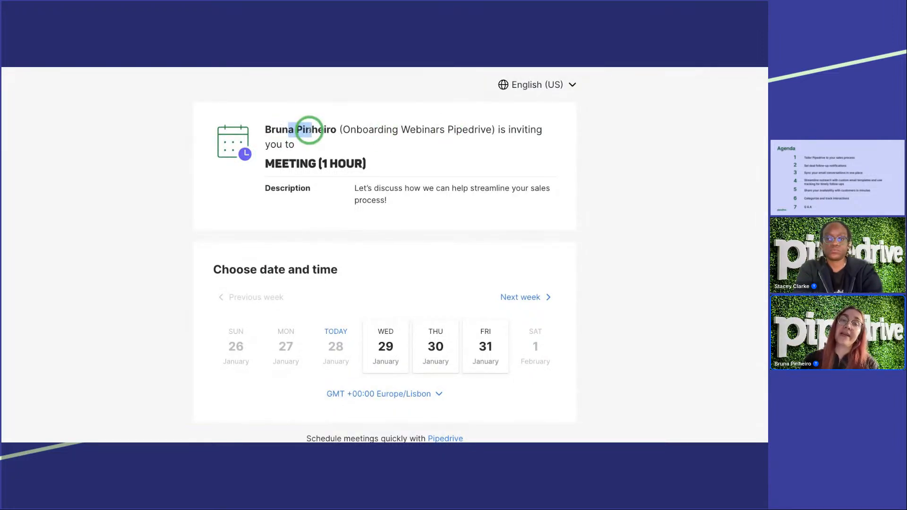
pyautogui.moveTo(409, 133); pyautogui.dragTo(465, 134)
pyautogui.click(466, 134)
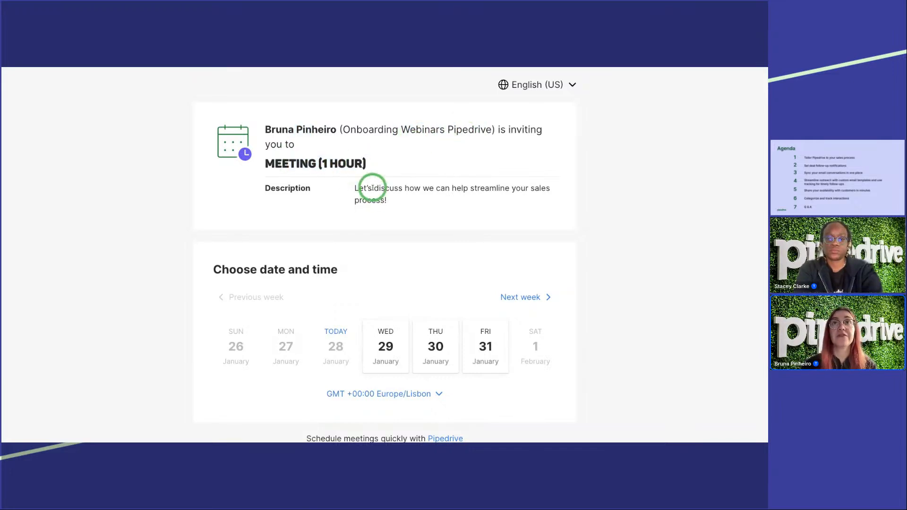
pyautogui.scroll(-1, 316, 252)
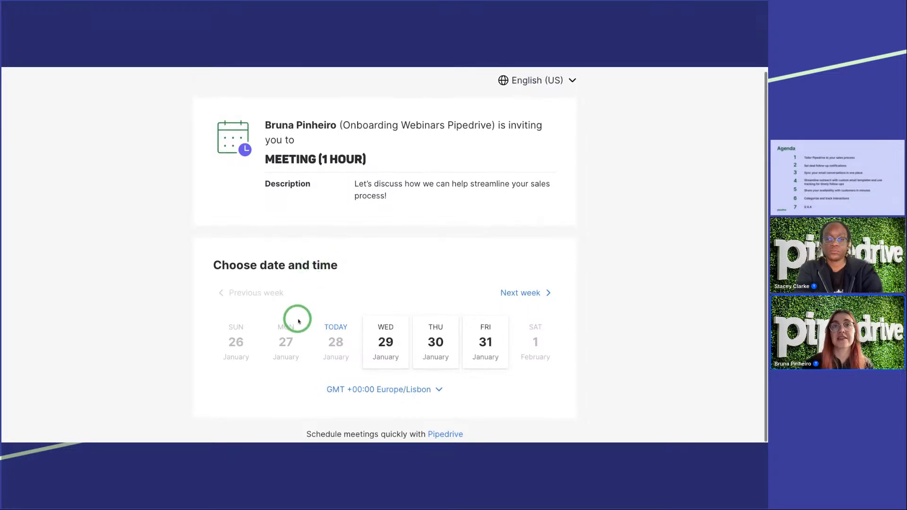
pyautogui.click(514, 301)
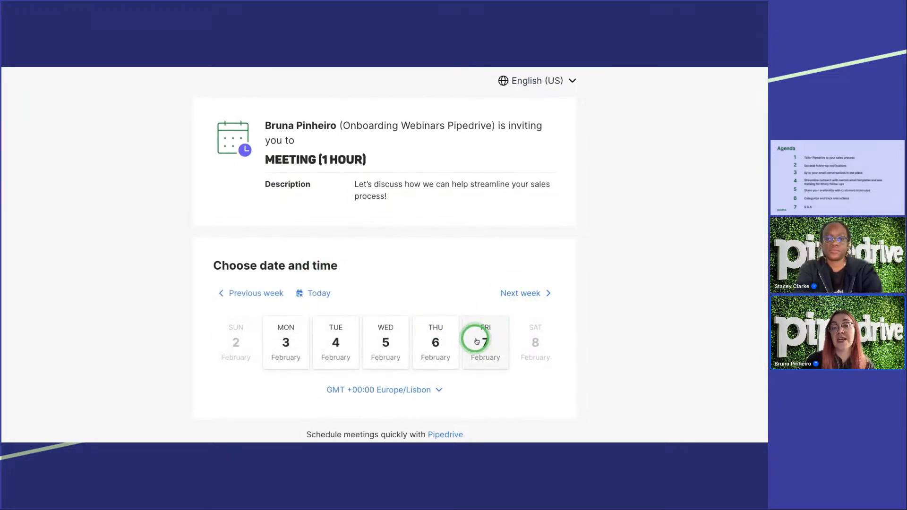
pyautogui.click(520, 293)
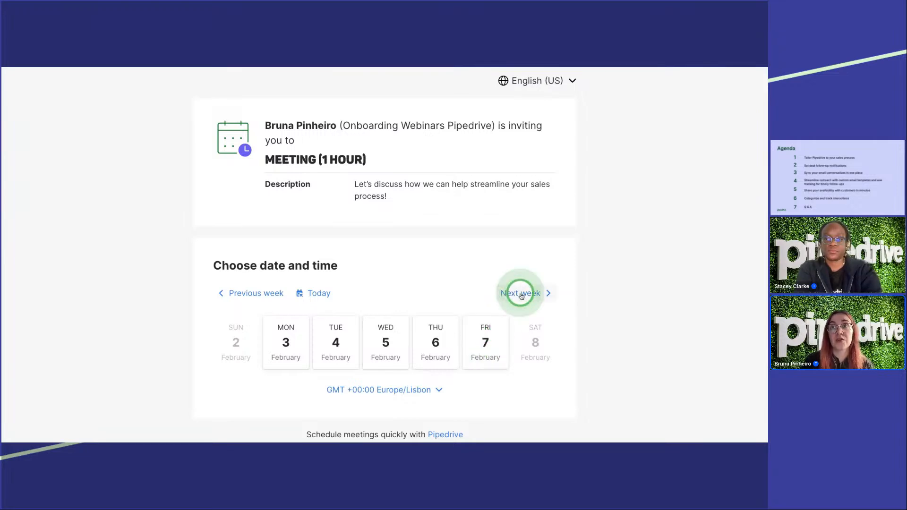
pyautogui.click(243, 298)
pyautogui.click(244, 299)
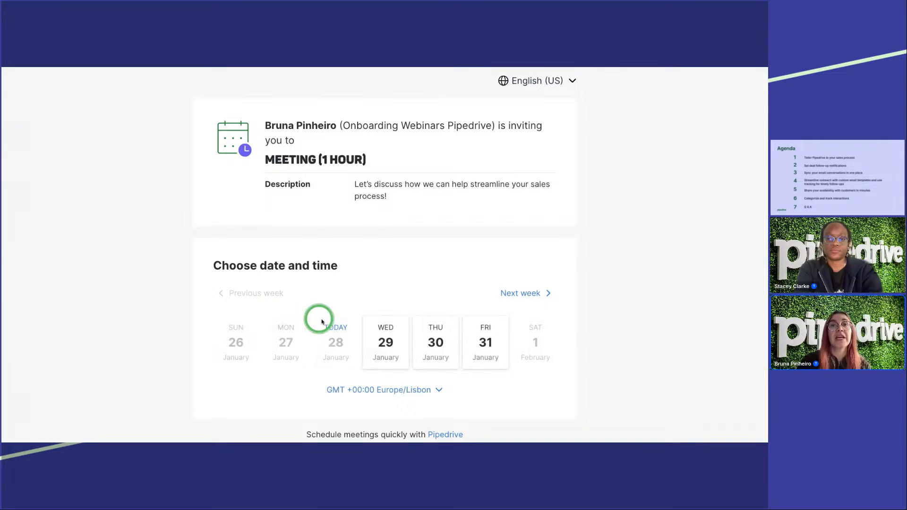
# Step: Choose the 11:00 AM slot on Wednesday, January 29 on the booking page
pyautogui.click(387, 340)
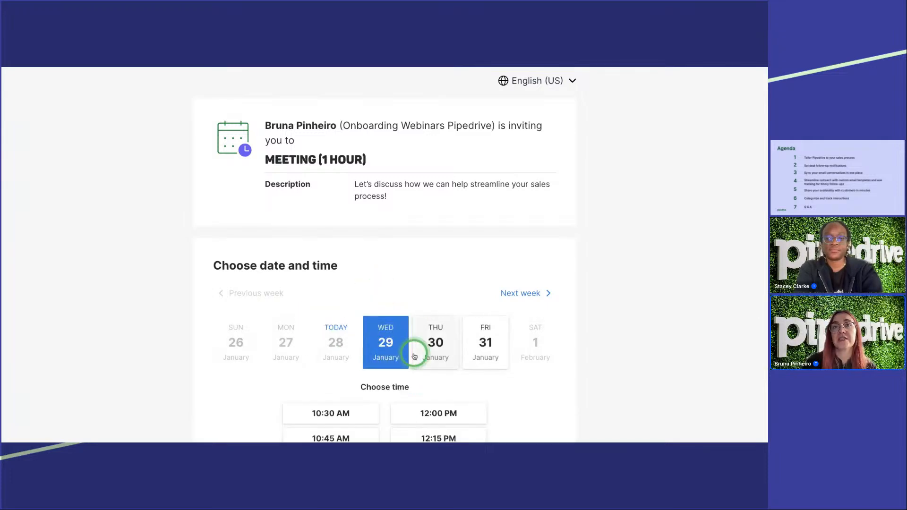
pyautogui.scroll(-4, 392, 350)
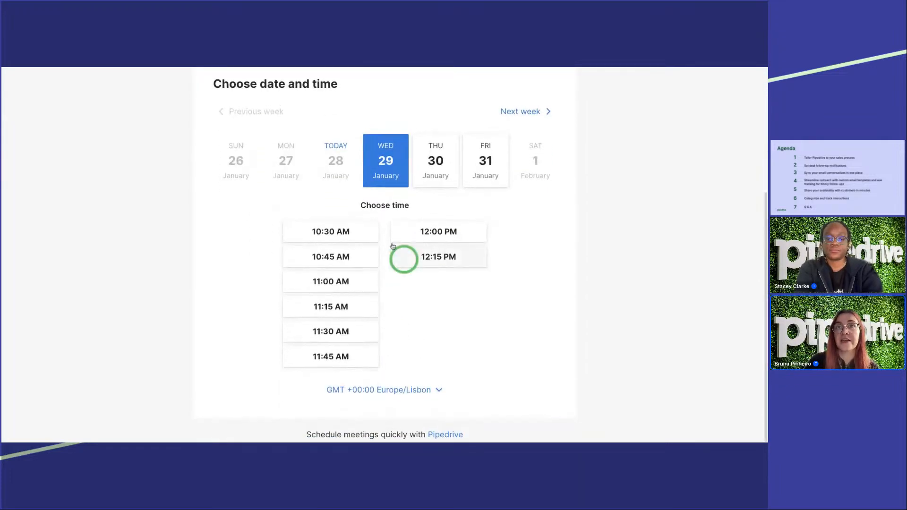
pyautogui.click(333, 283)
pyautogui.scroll(4, 364, 259)
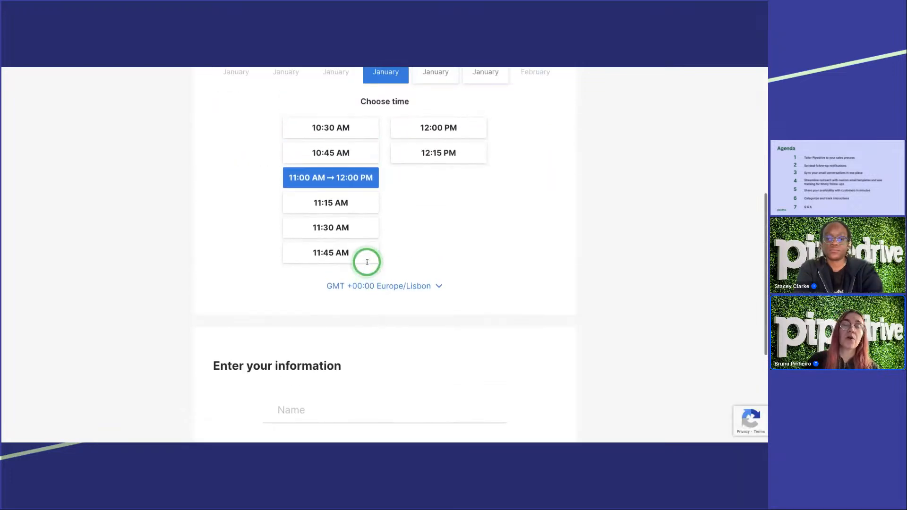
pyautogui.scroll(2, 366, 262)
pyautogui.scroll(-1, 367, 262)
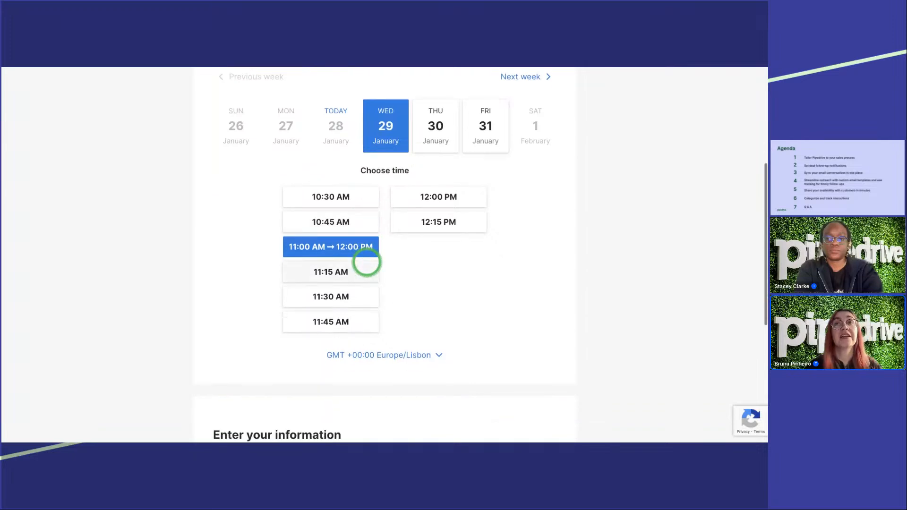
pyautogui.scroll(-3, 366, 263)
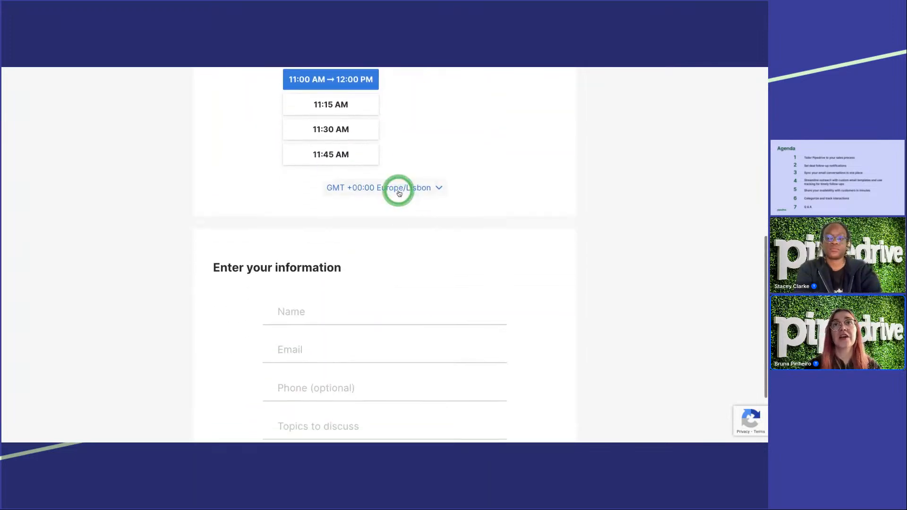
# Step: Look through the booking page's time zone options without changing the Europe/Lisbon setting
pyautogui.click(399, 189)
pyautogui.scroll(-10, 395, 264)
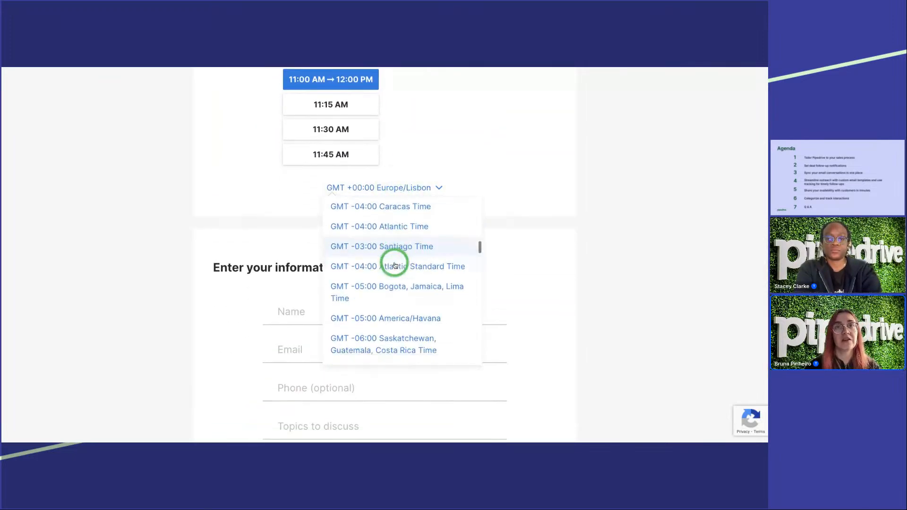
pyautogui.scroll(-3, 394, 265)
pyautogui.scroll(10, 392, 260)
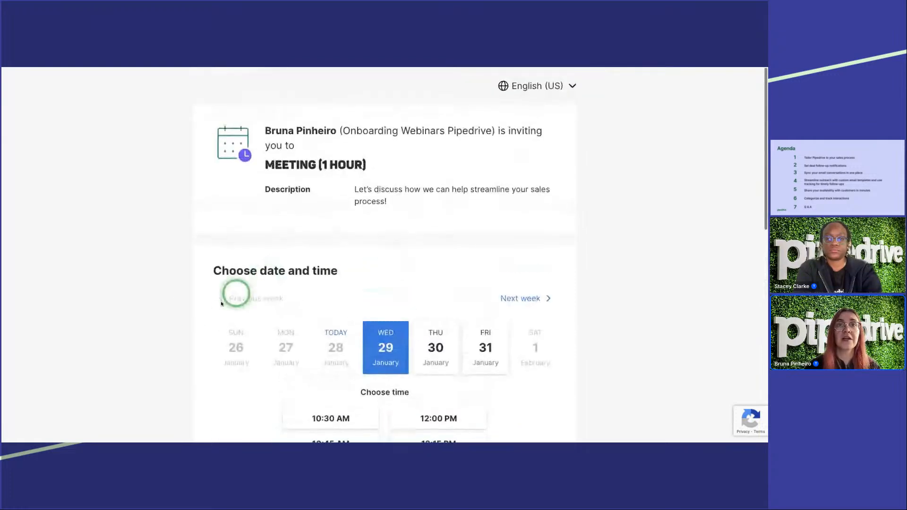
# Step: Fill in the invitee's name and e-mail address in the booking form
pyautogui.scroll(-5, 129, 324)
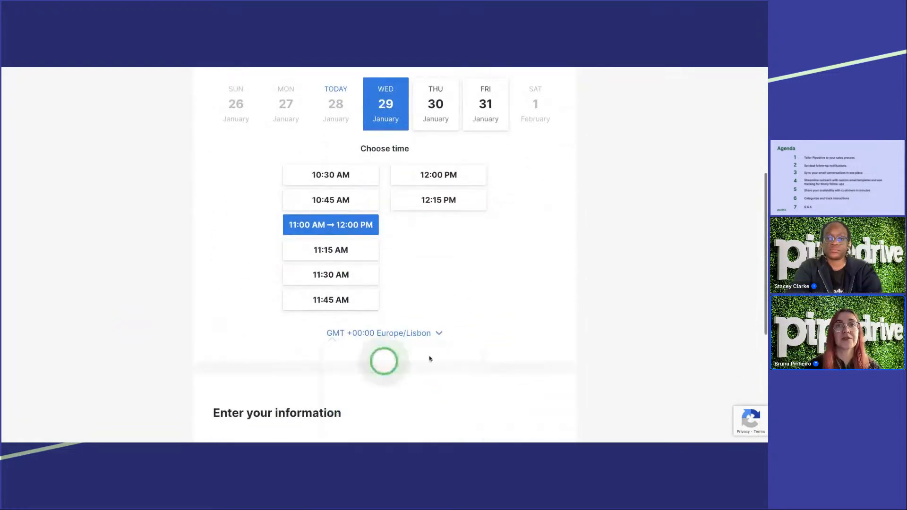
pyautogui.scroll(-4, 265, 303)
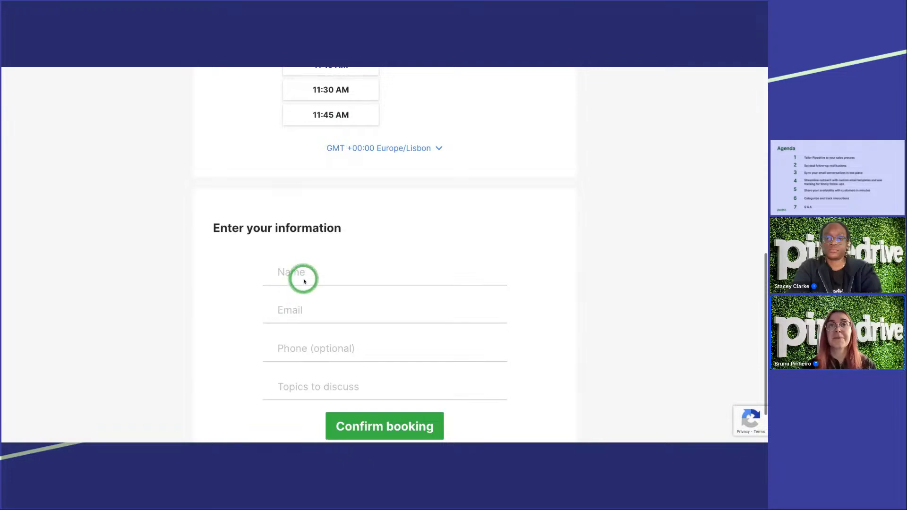
pyautogui.click(303, 276)
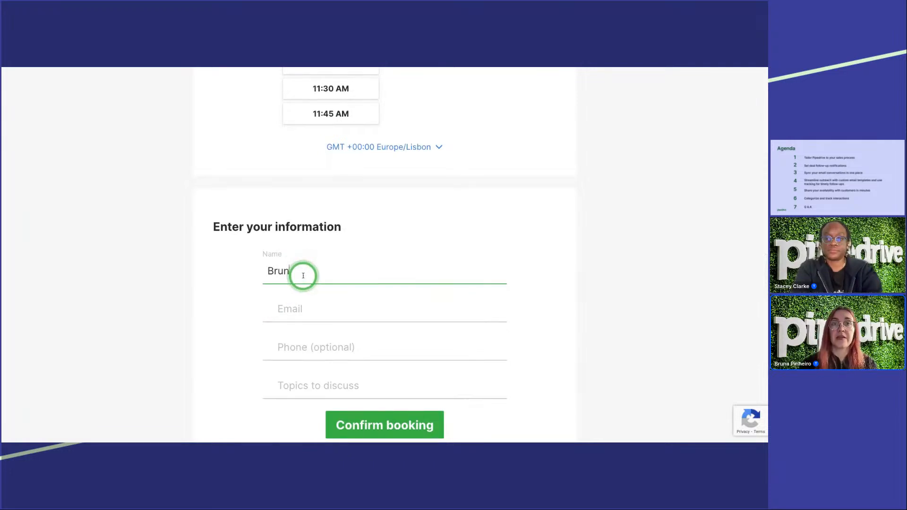
pyautogui.click(307, 313)
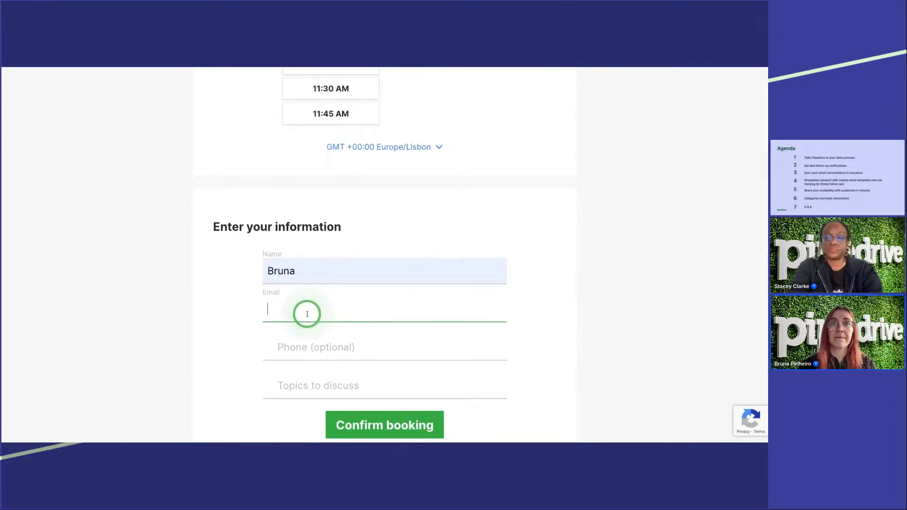
pyautogui.click(327, 349)
pyautogui.click(236, 332)
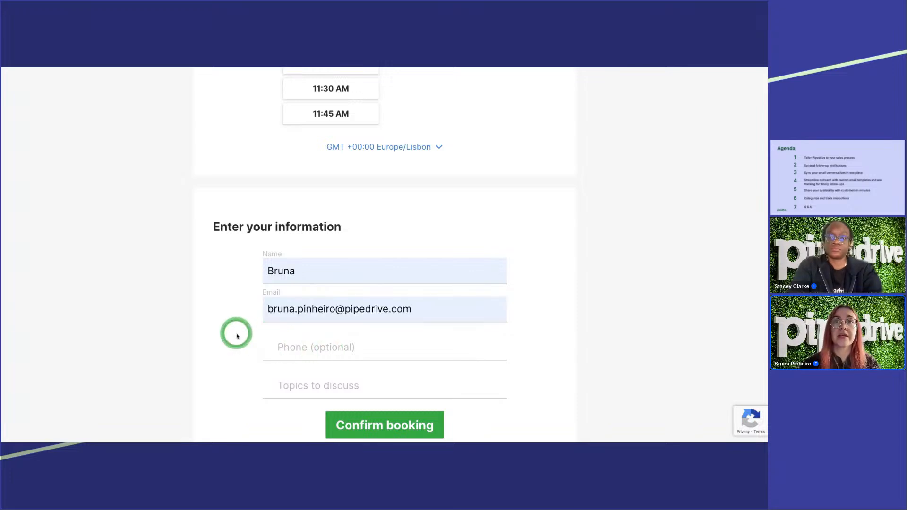
# Step: Try to confirm the booking with "Topics to discuss" left empty, and return to that field
pyautogui.click(311, 359)
pyautogui.scroll(-2, 346, 362)
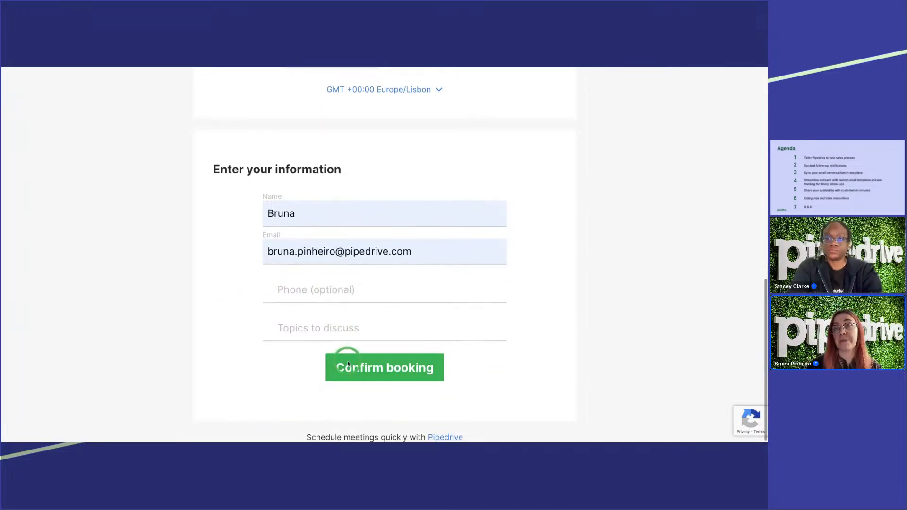
pyautogui.click(313, 324)
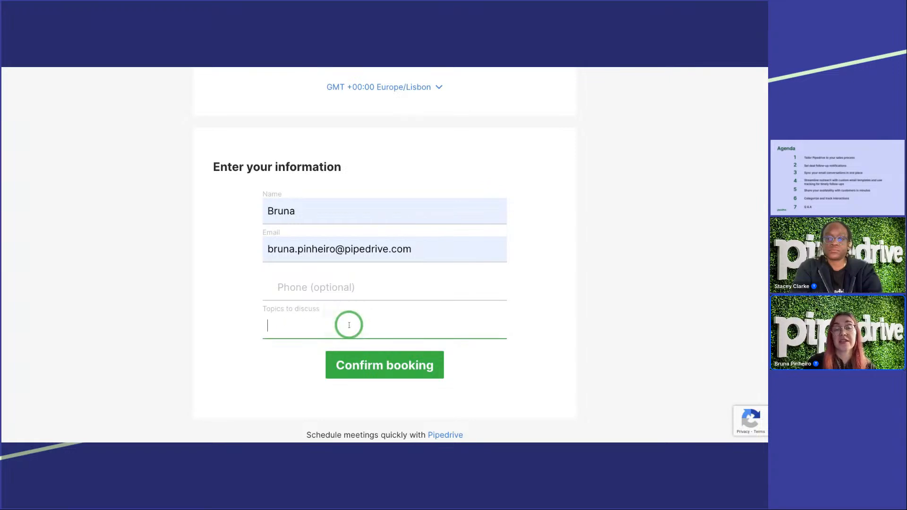
pyautogui.click(379, 367)
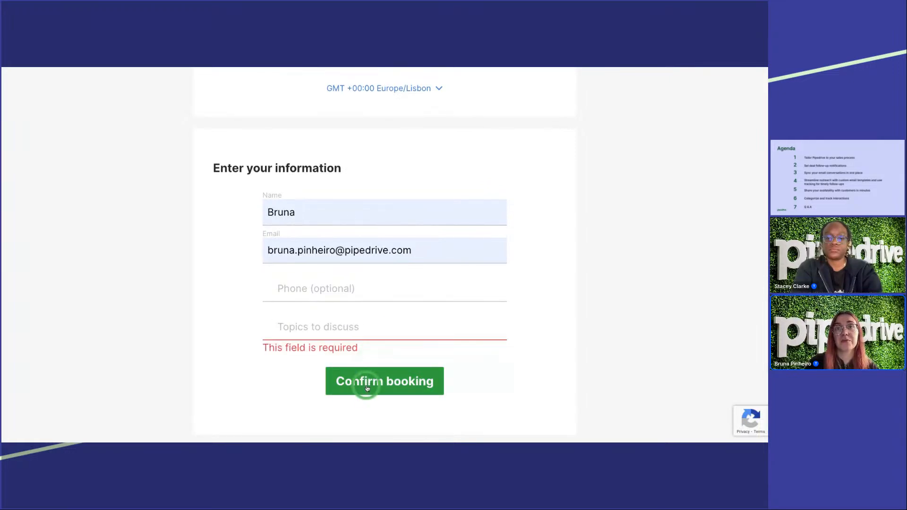
pyautogui.click(314, 322)
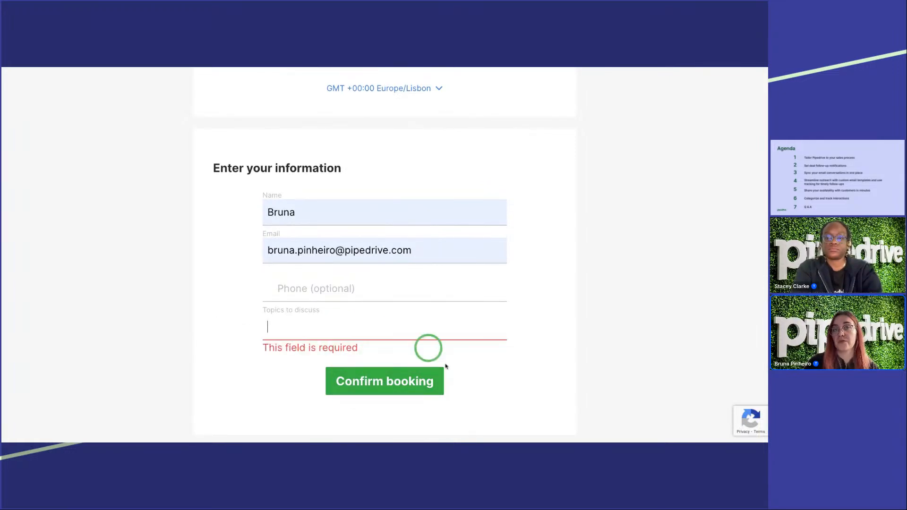
# Step: Enter "Pipeline" as the topic to discuss and confirm the booking
pyautogui.write('Pip')
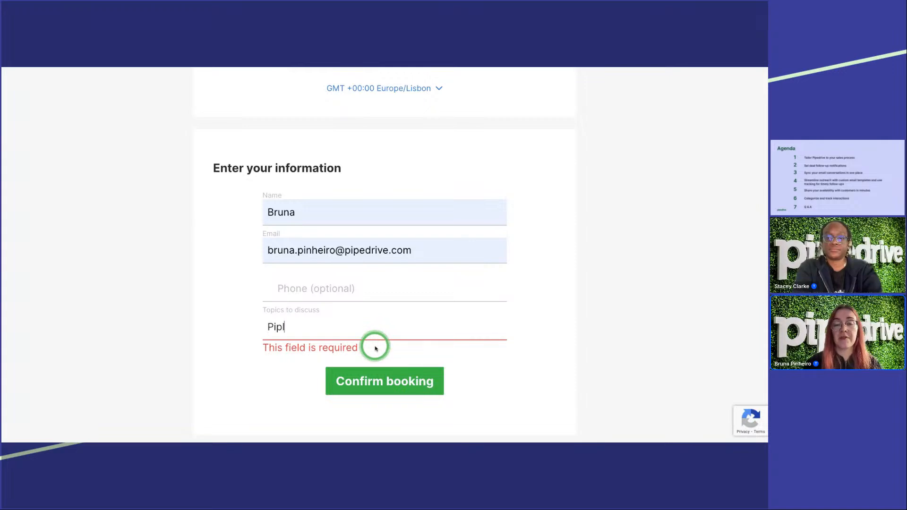
pyautogui.write('eline')
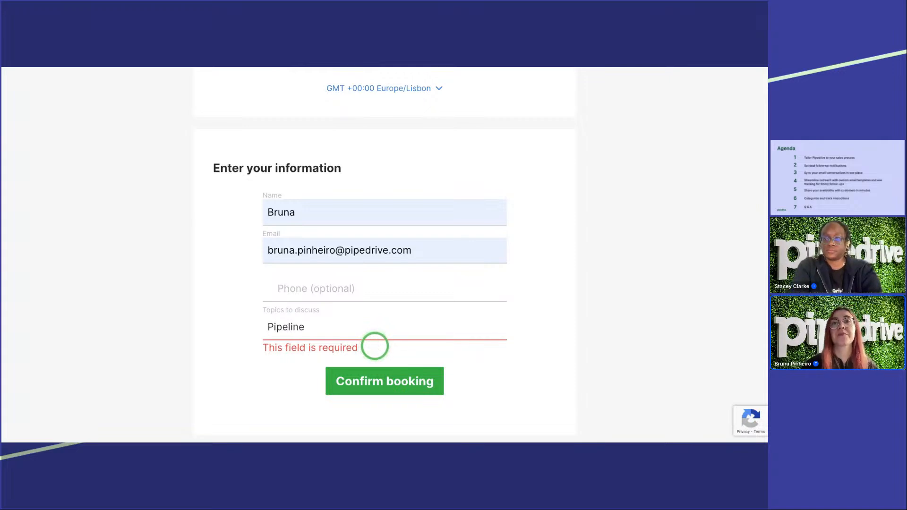
pyautogui.click(363, 381)
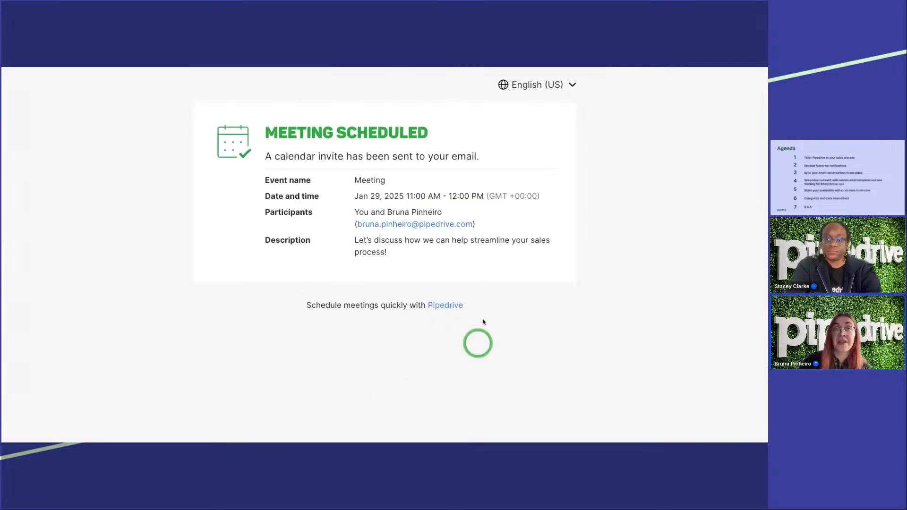
pyautogui.moveTo(280, 156); pyautogui.dragTo(332, 157)
pyautogui.click(412, 159)
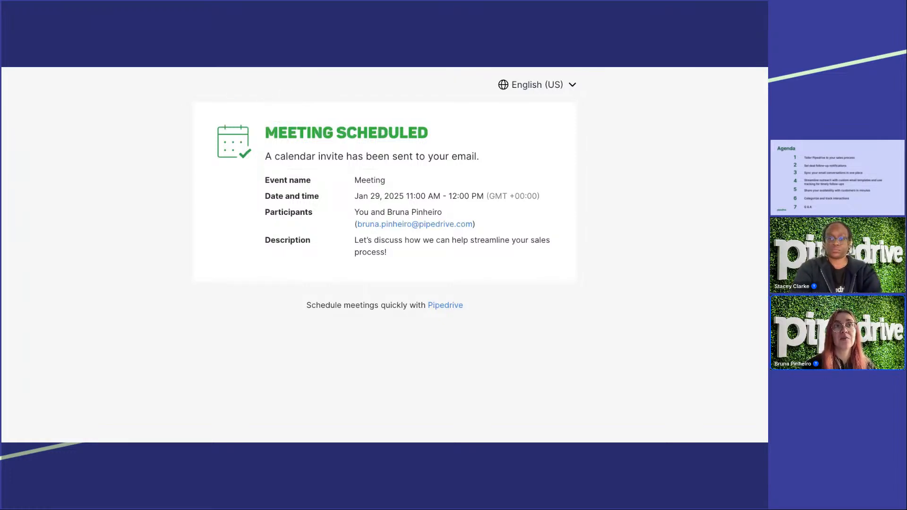
# Step: Finish sharing the Meeting availability in Pipedrive, expand its entry to check the booked slot, and close the availability list
pyautogui.hotkey('ctrl', 'shift', 'Tab')
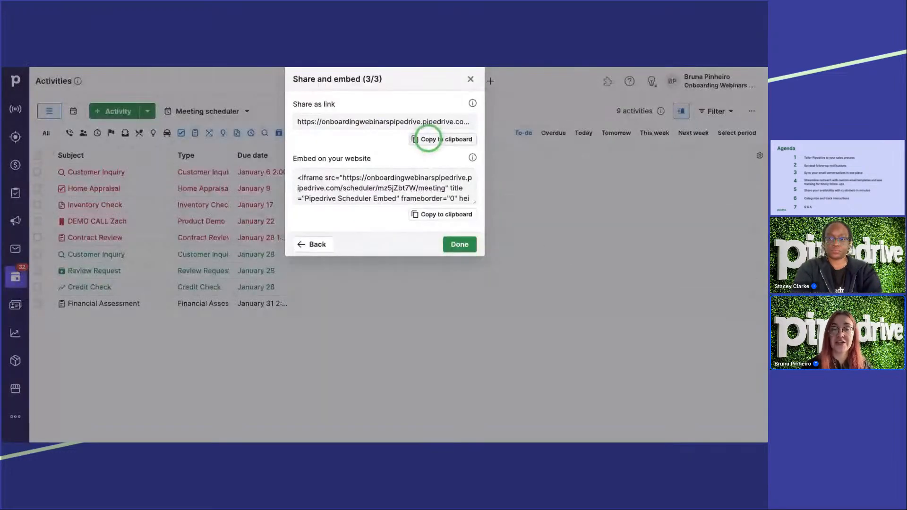
pyautogui.click(453, 243)
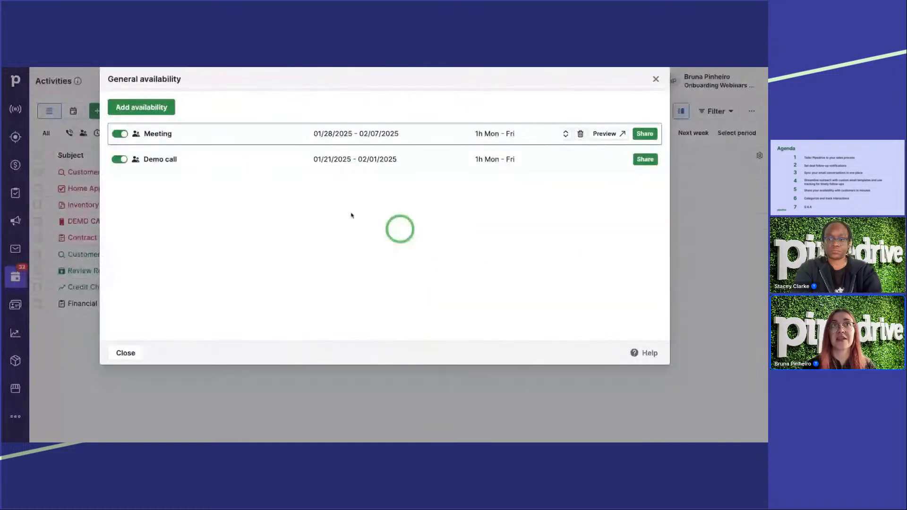
pyautogui.click(566, 135)
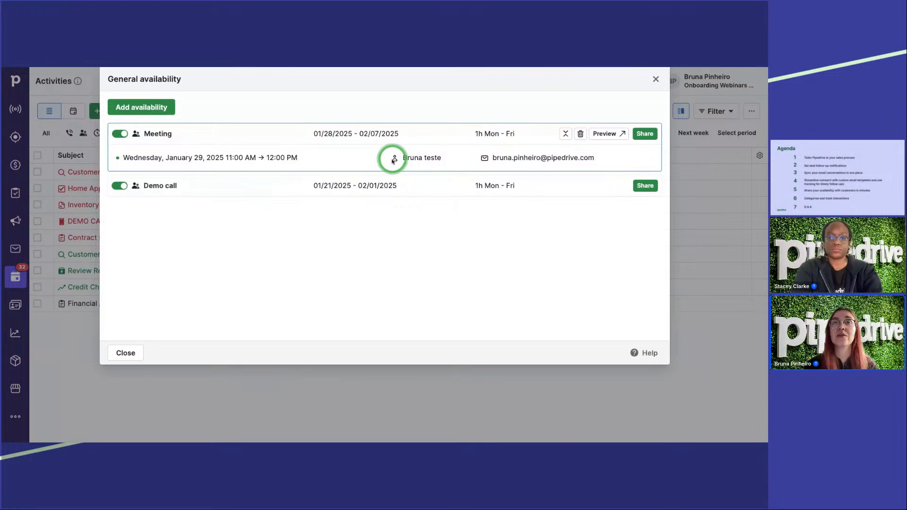
pyautogui.click(652, 82)
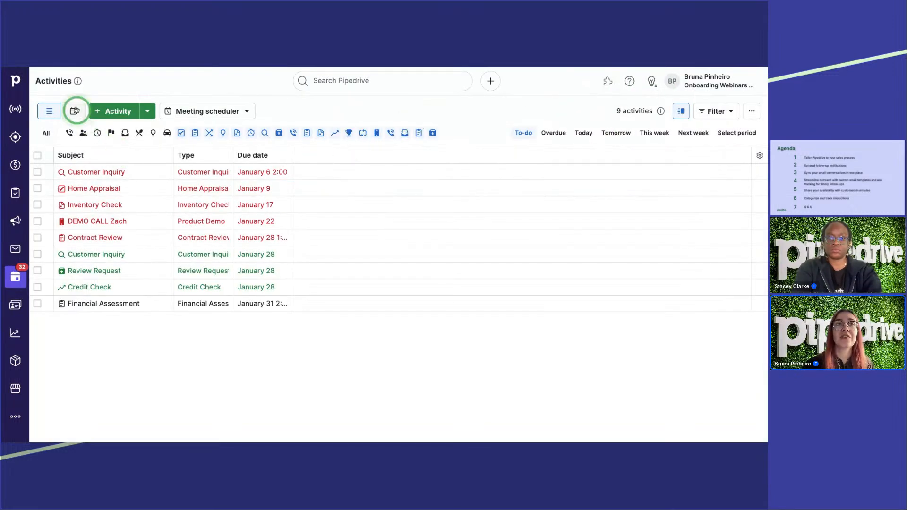
# Step: Show the activities as a calendar, open the 11:00 AM meeting on Wednesday, January 29, and mark it as done
pyautogui.click(74, 111)
pyautogui.click(406, 255)
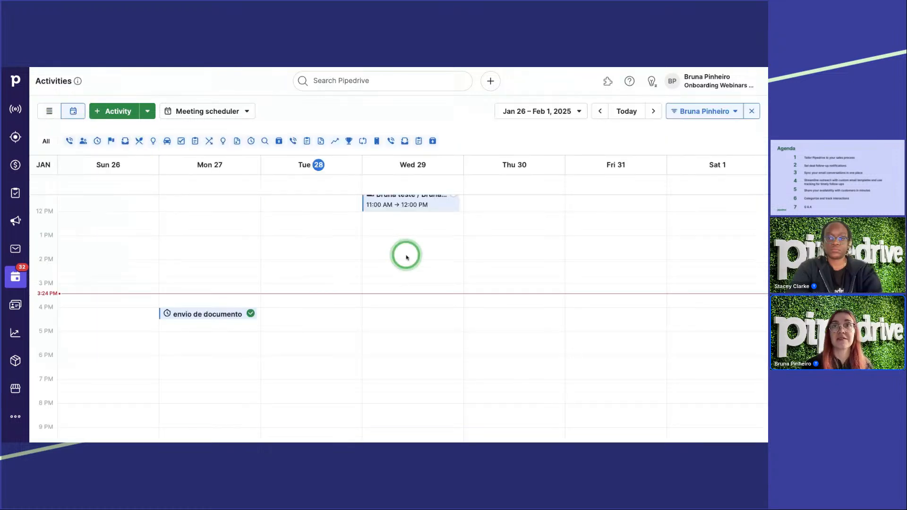
pyautogui.scroll(2, 406, 256)
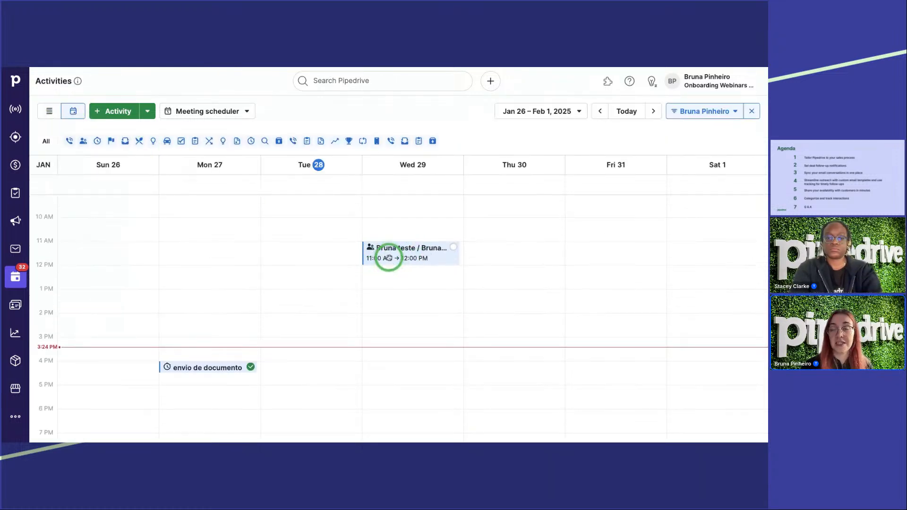
pyautogui.click(388, 257)
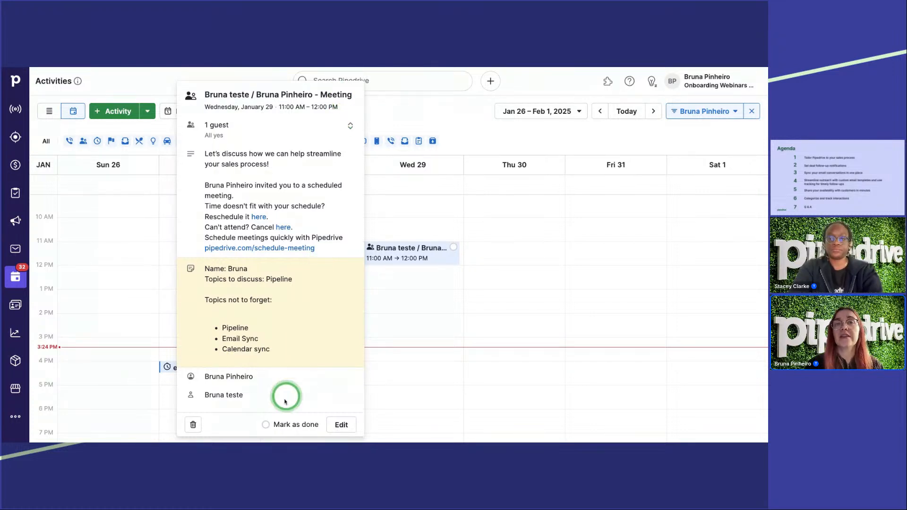
pyautogui.click(266, 425)
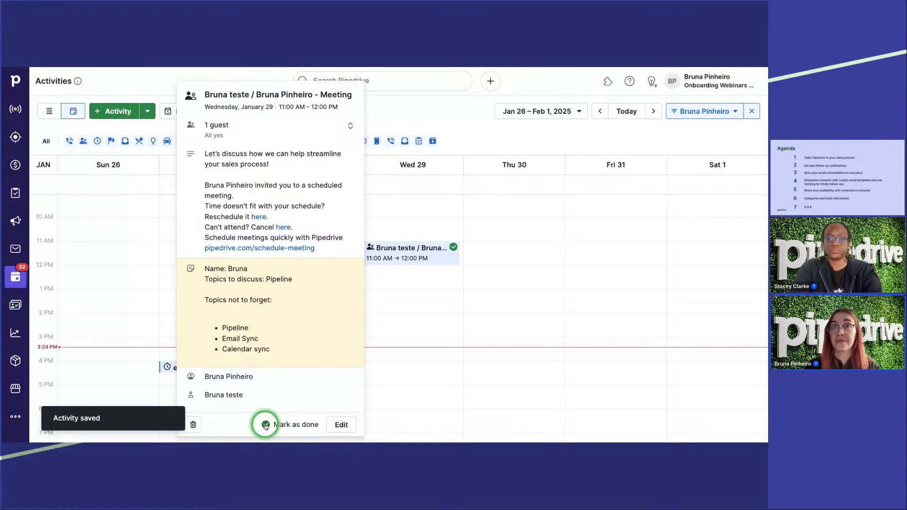
pyautogui.click(386, 328)
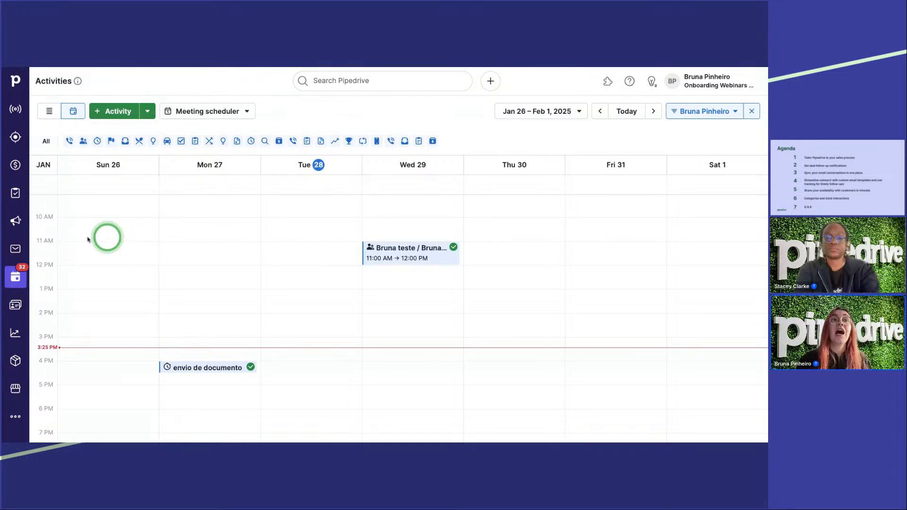
# Step: Start a new email in the Sales Inbox and insert the "Meeting (1 hour)" scheduler link into its body
pyautogui.click(21, 253)
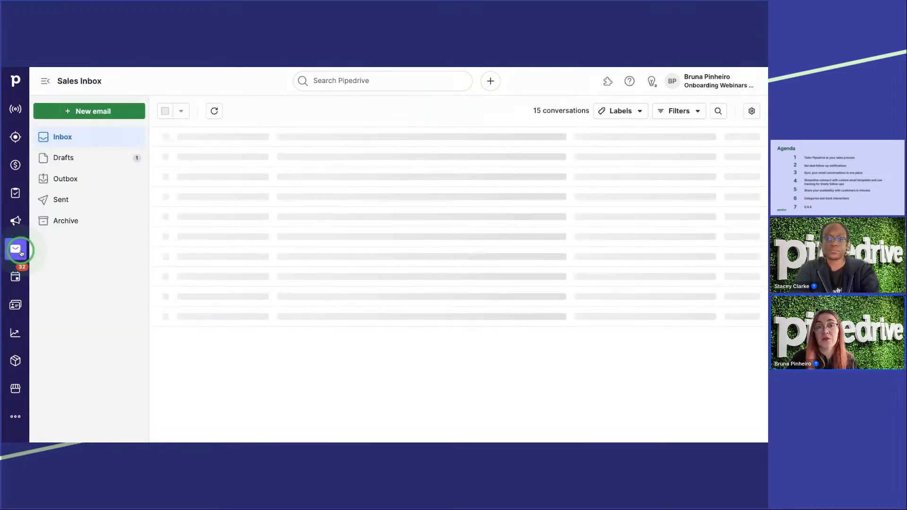
pyautogui.click(87, 113)
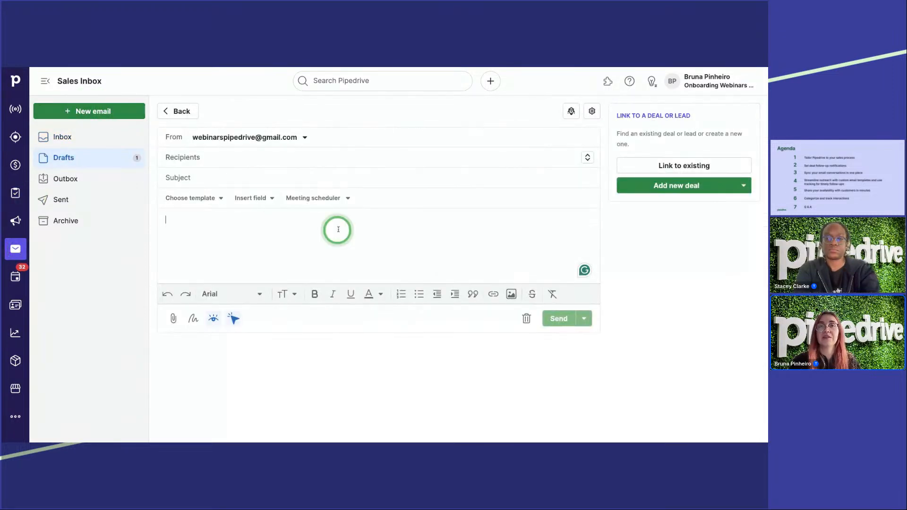
pyautogui.click(316, 199)
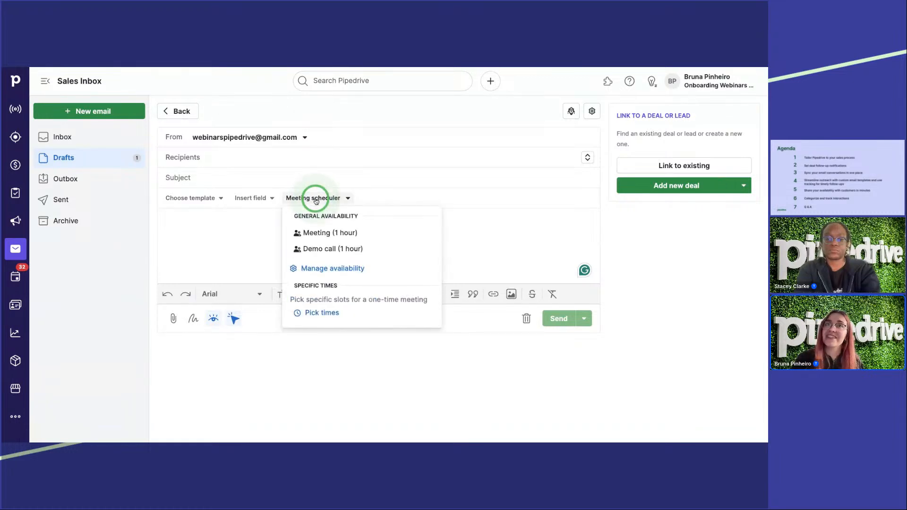
pyautogui.click(316, 232)
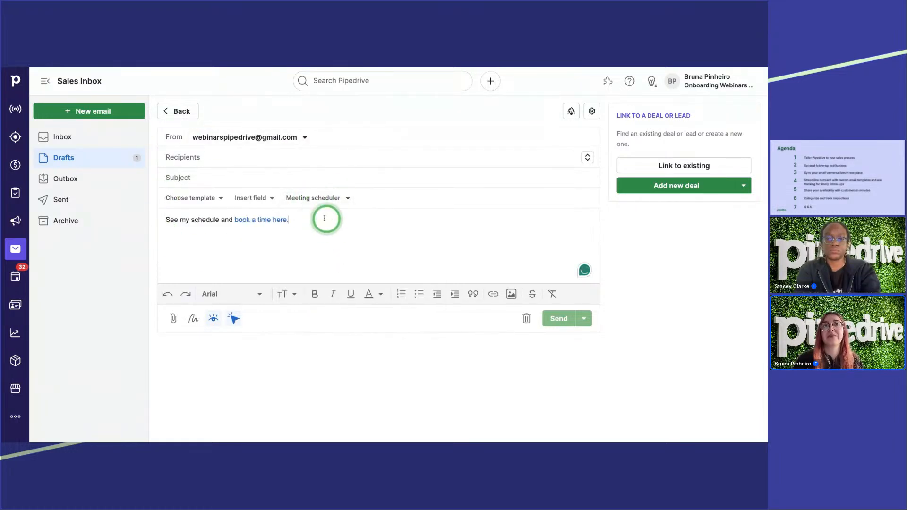
pyautogui.moveTo(180, 220); pyautogui.dragTo(222, 221)
pyautogui.click(220, 221)
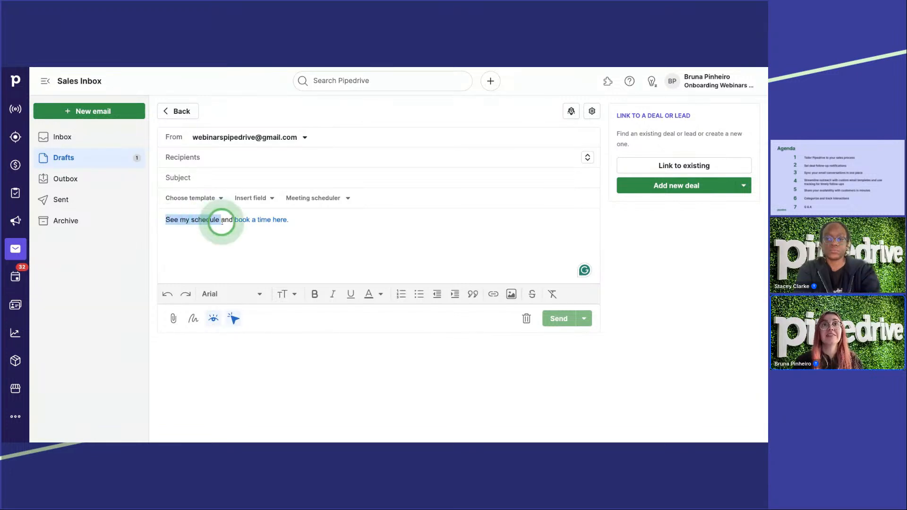
pyautogui.click(221, 221)
pyautogui.click(360, 233)
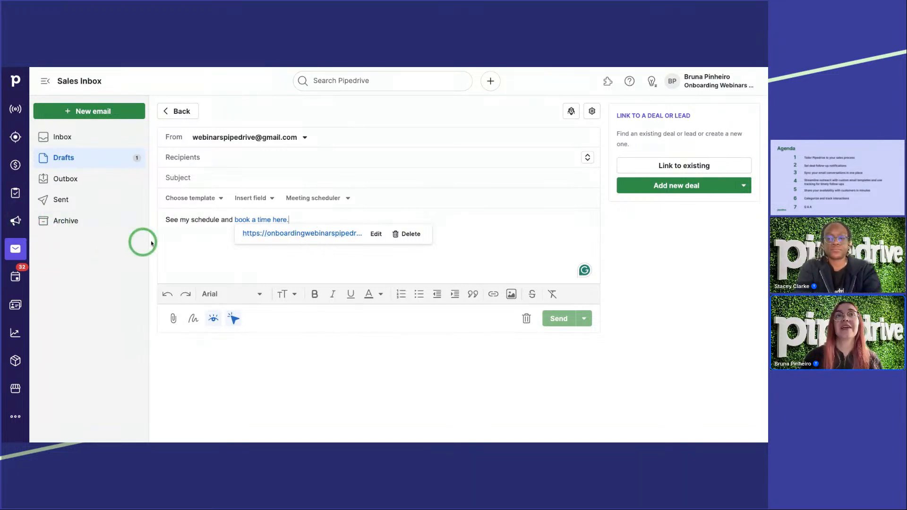
pyautogui.click(189, 238)
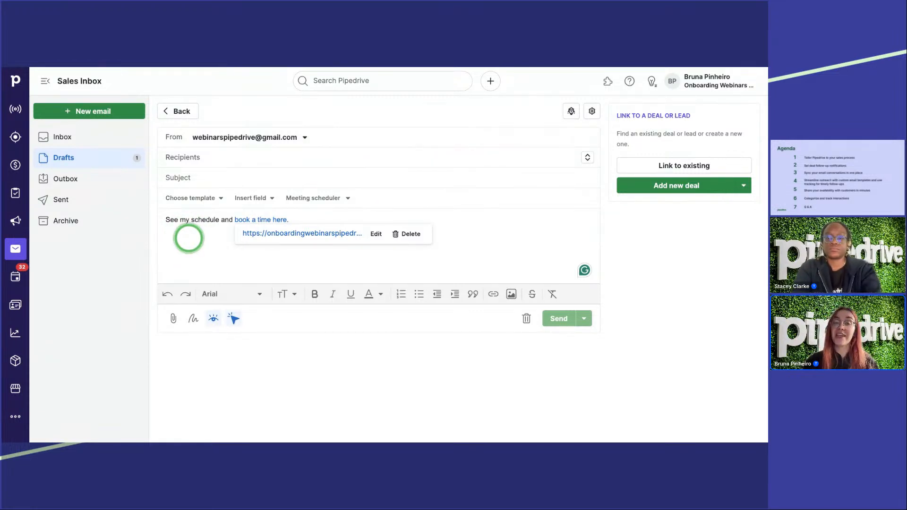
# Step: Edit the Property Sales deal pipeline and enable rotting after 1 day for the Lead Inquiry stage
pyautogui.click(15, 165)
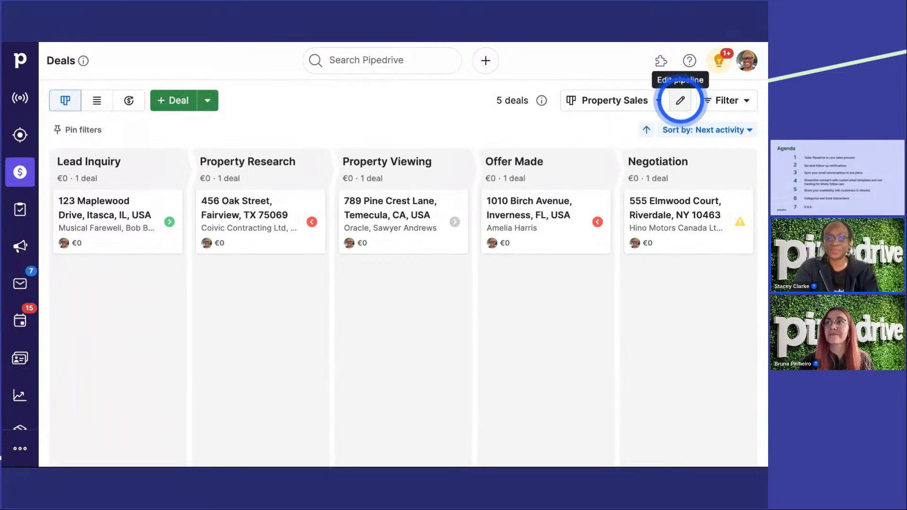
pyautogui.click(682, 102)
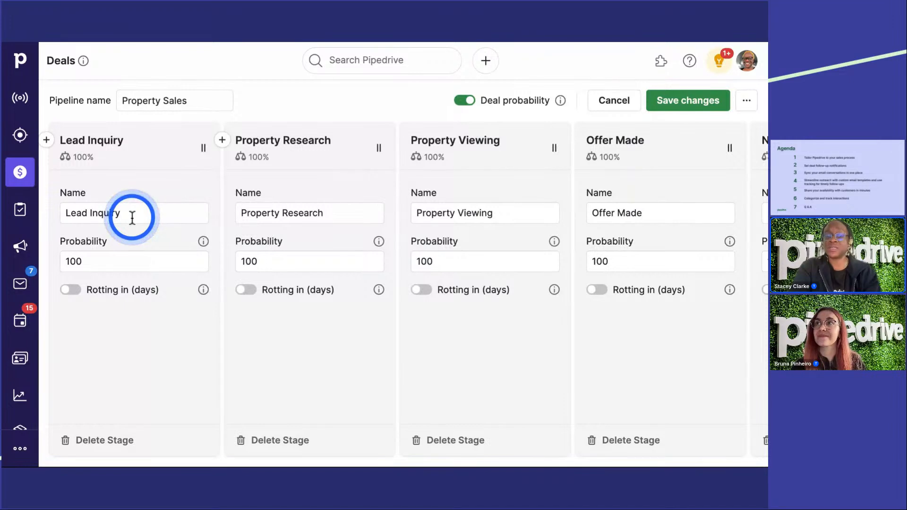
pyautogui.click(71, 290)
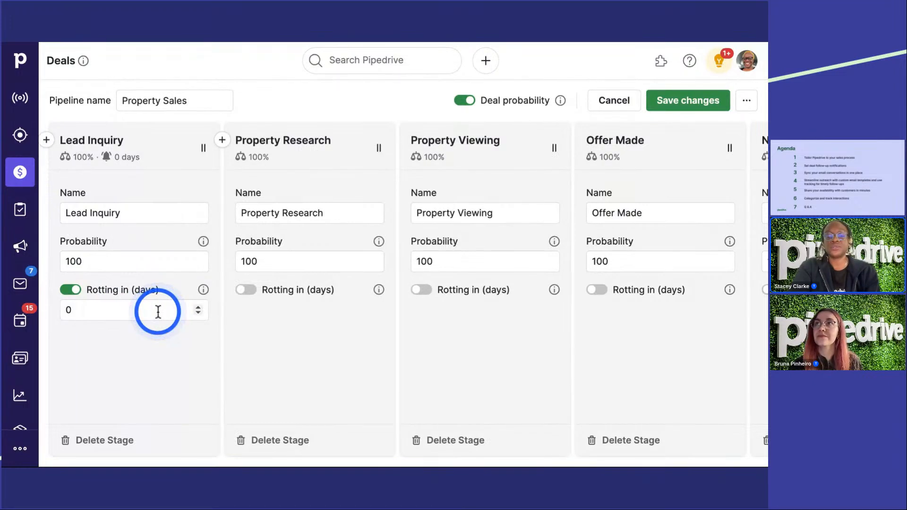
pyautogui.click(94, 310)
pyautogui.doubleClick(66, 310)
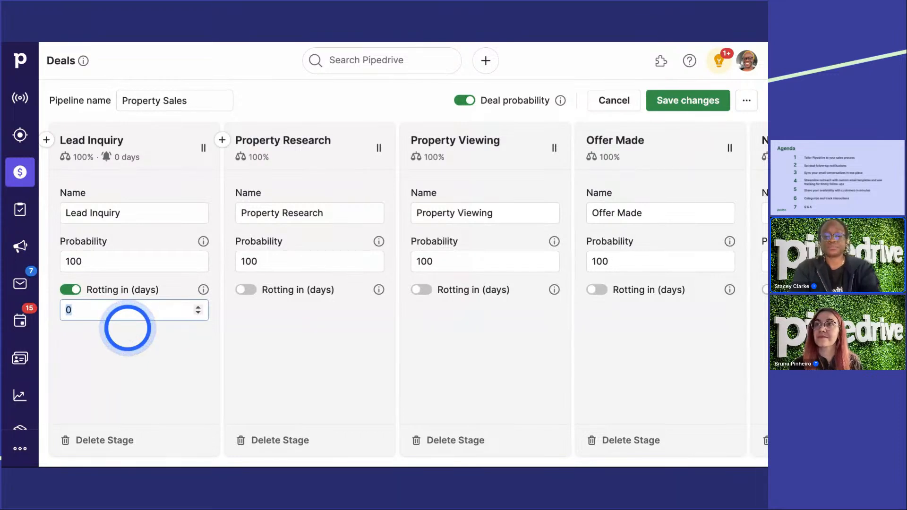
pyautogui.write('1')
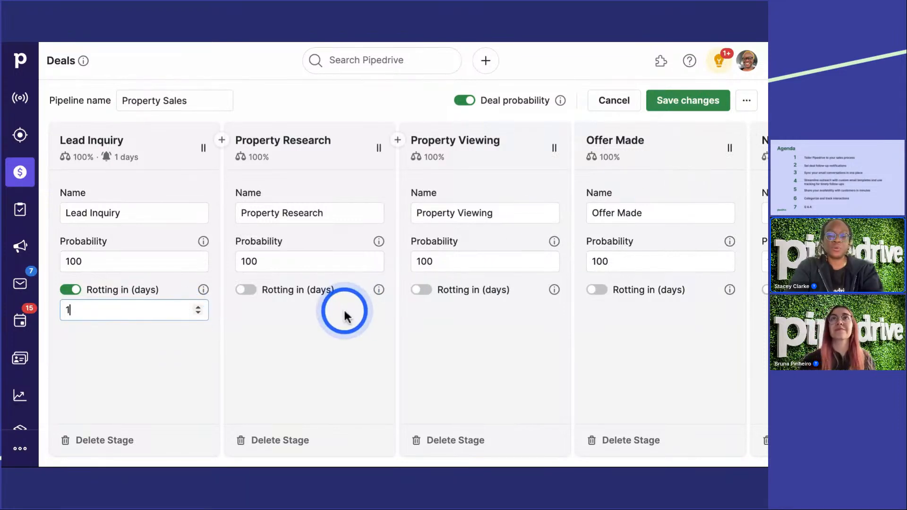
# Step: Enable rotting after 1 day for the Property Research and Property Viewing stages, and save the pipeline
pyautogui.click(246, 289)
pyautogui.doubleClick(326, 310)
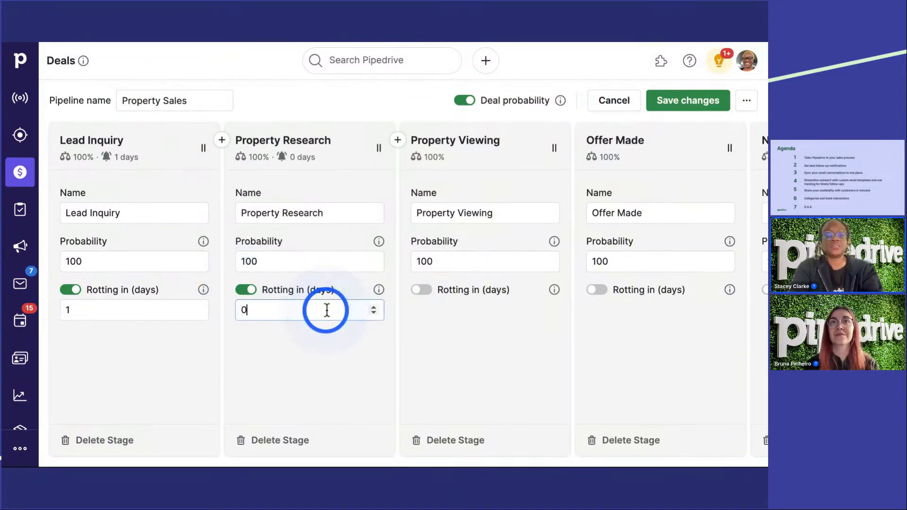
pyautogui.write('1')
pyautogui.click(454, 289)
pyautogui.click(444, 312)
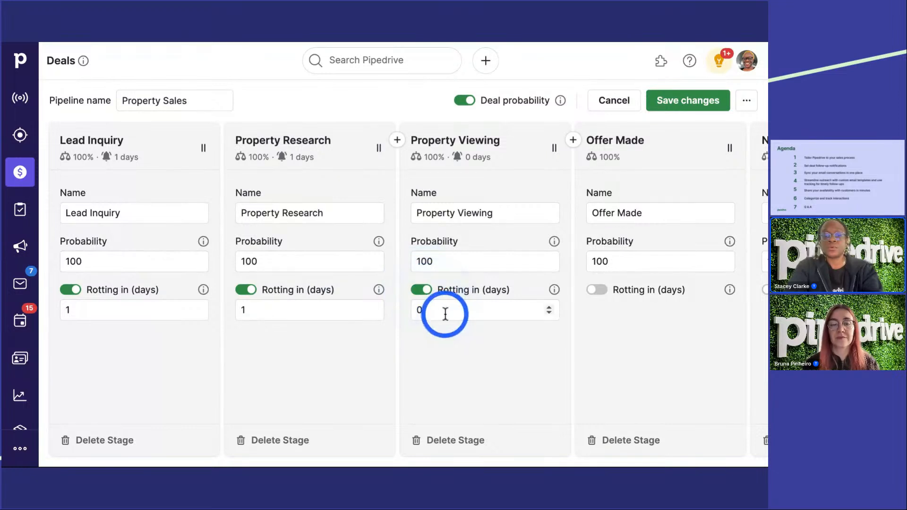
pyautogui.click(678, 109)
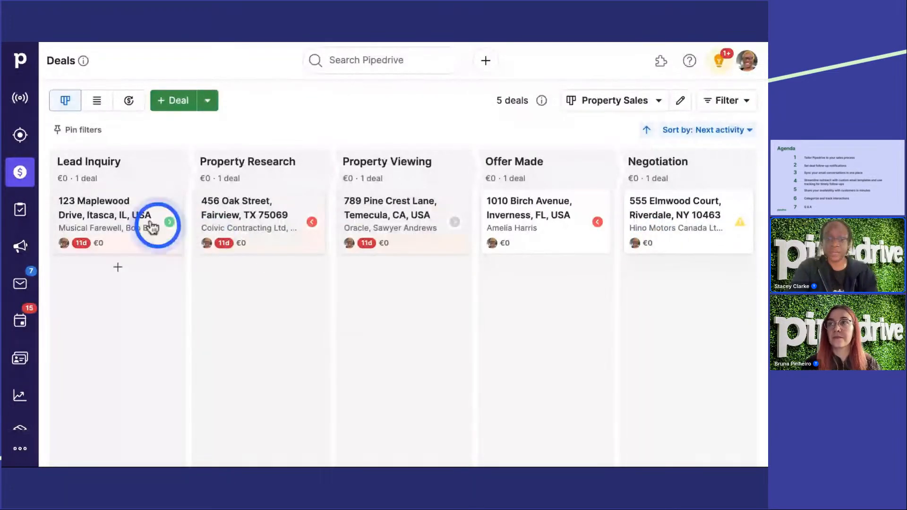
# Step: Start creating a new filter for the deals in the Property Sales pipeline
pyautogui.moveTo(224, 243)
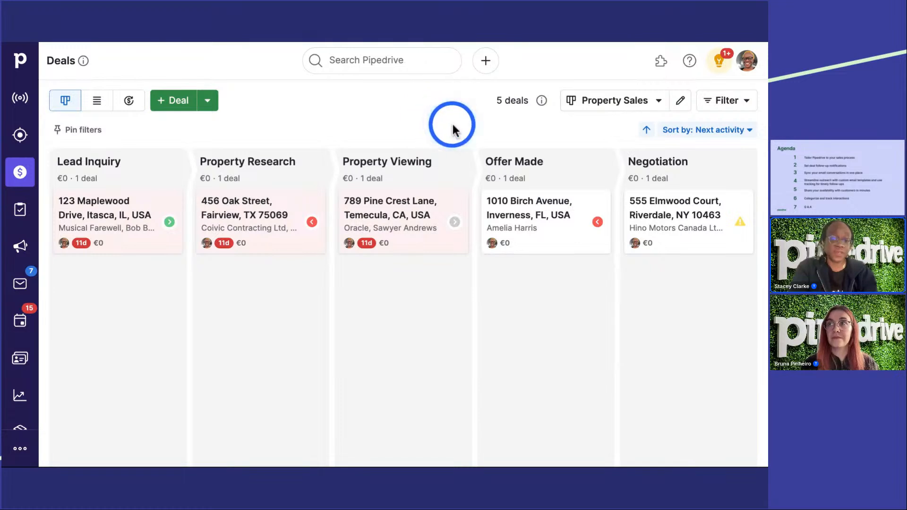
pyautogui.click(747, 108)
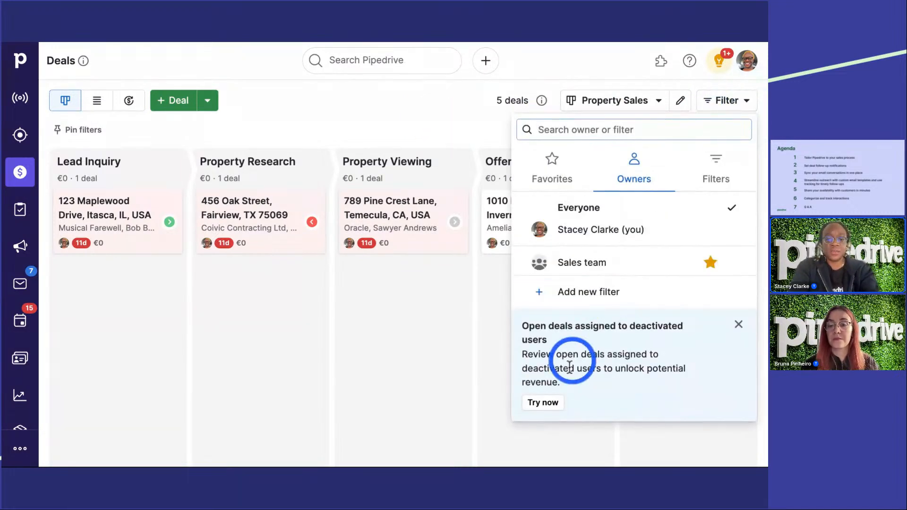
pyautogui.click(618, 291)
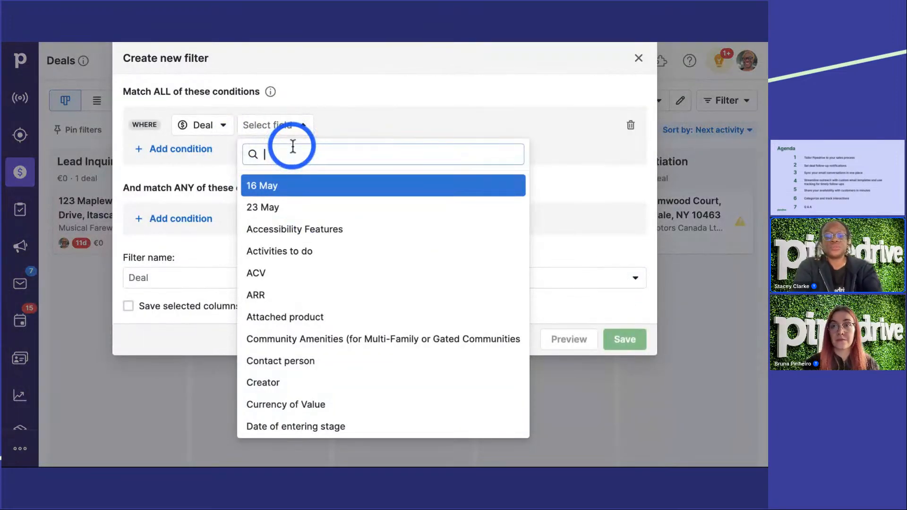
# Step: Find the deal field Update time and choose it for the new filter's first condition
pyautogui.write('ti')
pyautogui.press('BackSpace')
pyautogui.press('BackSpace')
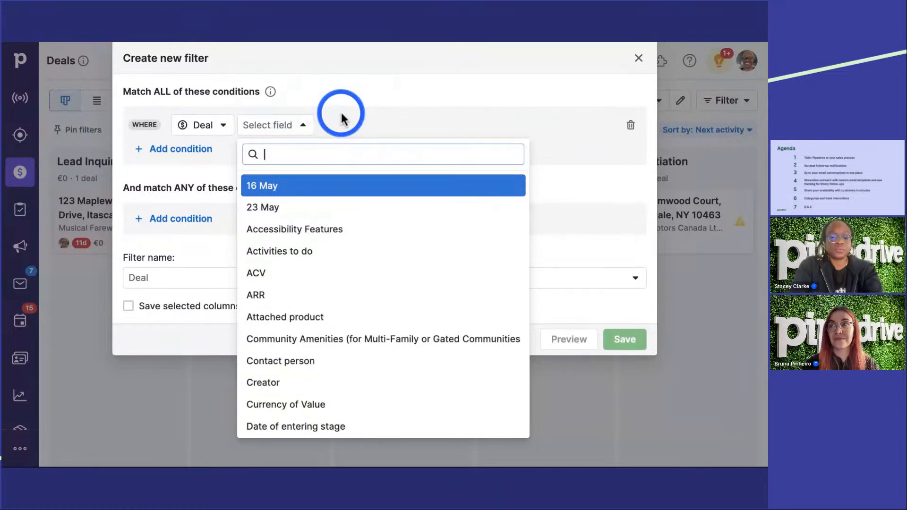
pyautogui.click(370, 126)
pyautogui.click(283, 126)
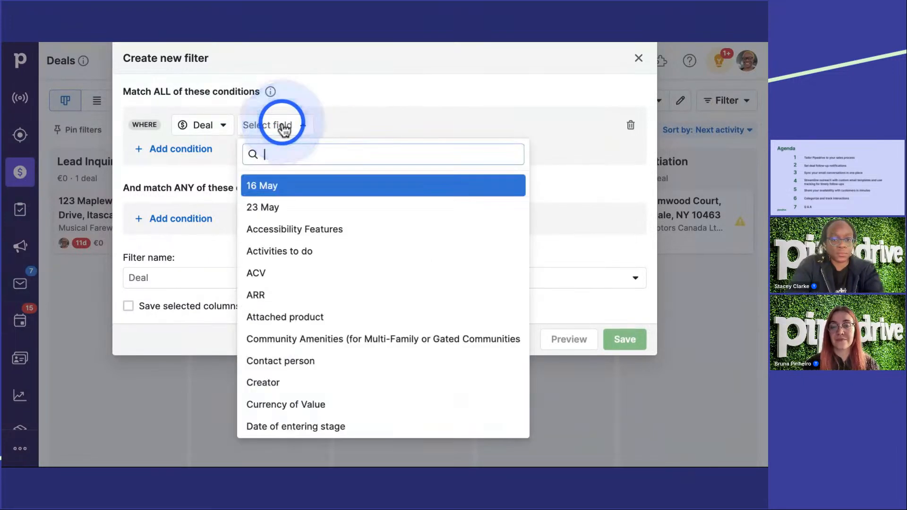
pyautogui.write('tim')
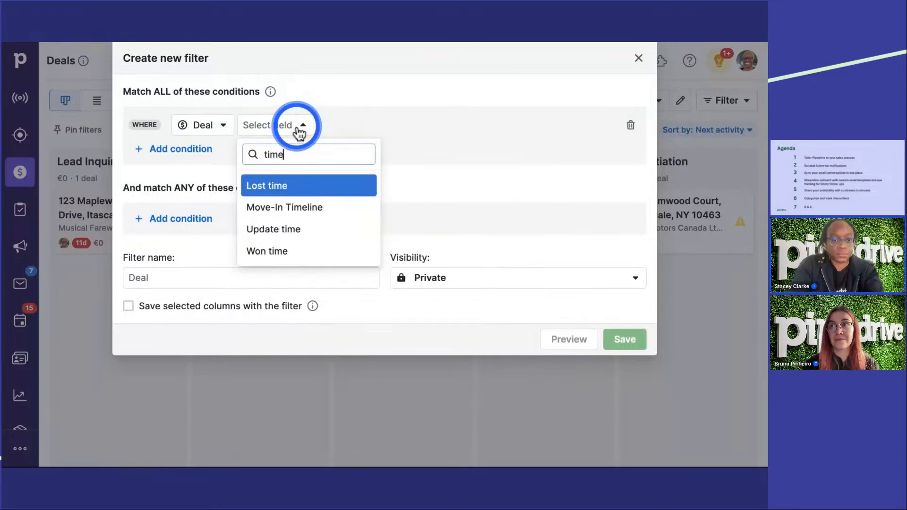
pyautogui.write('e')
pyautogui.press('BackSpace')
pyautogui.press('BackSpace')
pyautogui.press('BackSpace')
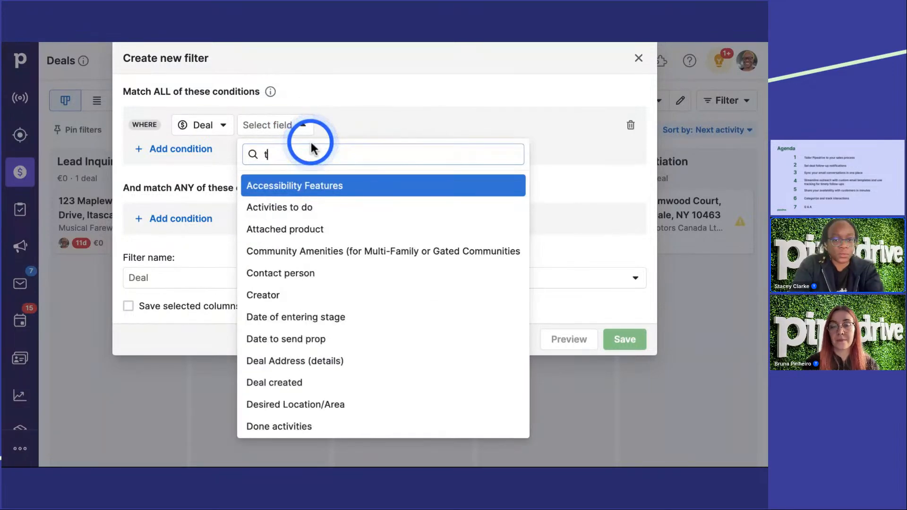
pyautogui.press('BackSpace')
pyautogui.write('upd')
pyautogui.click(324, 191)
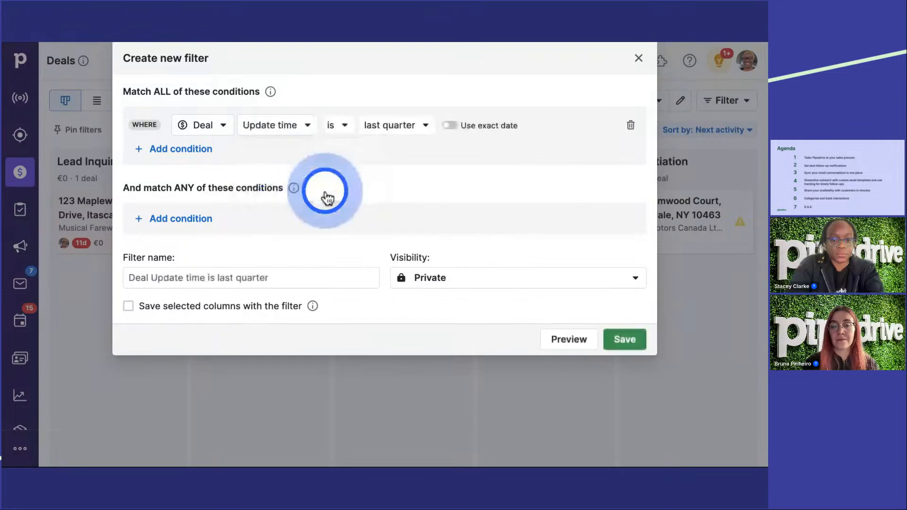
# Step: Set the Update time condition to "is earlier than" Rotten time, and close the new filter without saving it
pyautogui.click(345, 126)
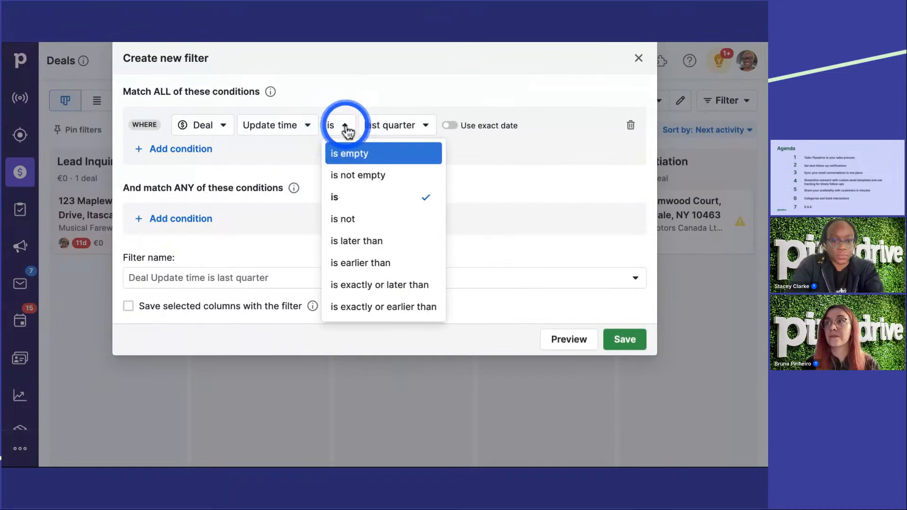
pyautogui.click(390, 261)
pyautogui.click(446, 125)
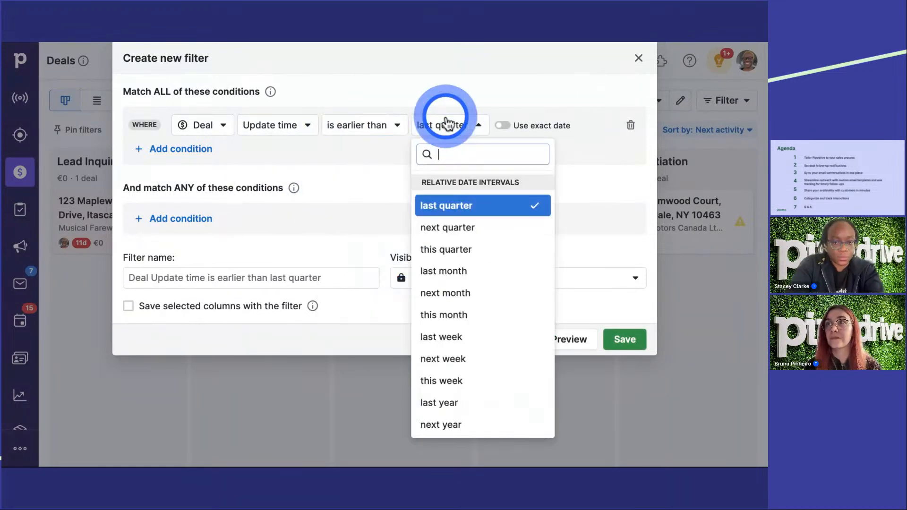
pyautogui.scroll(-10, 475, 227)
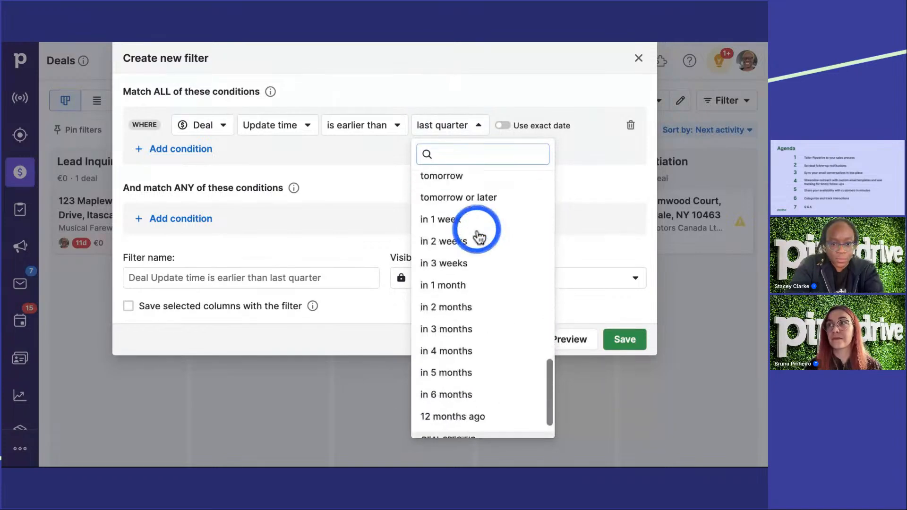
pyautogui.scroll(-3, 478, 235)
pyautogui.click(470, 427)
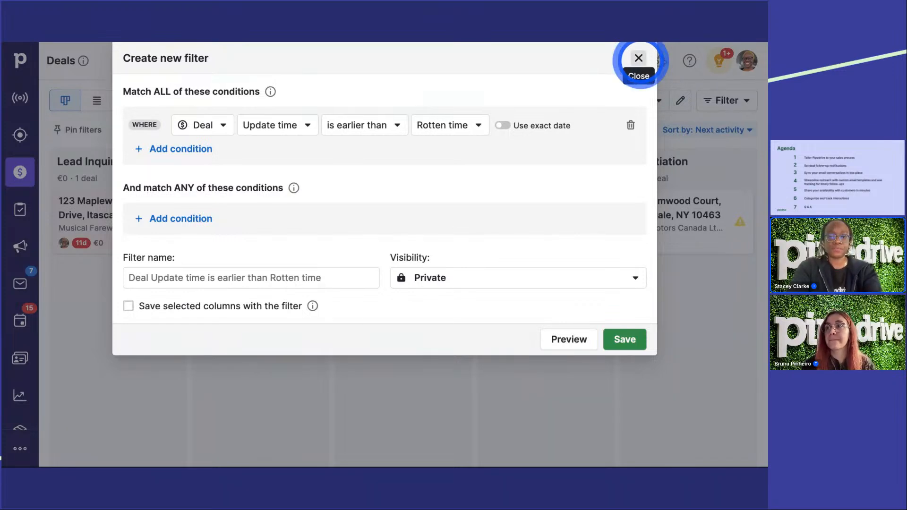
pyautogui.click(639, 57)
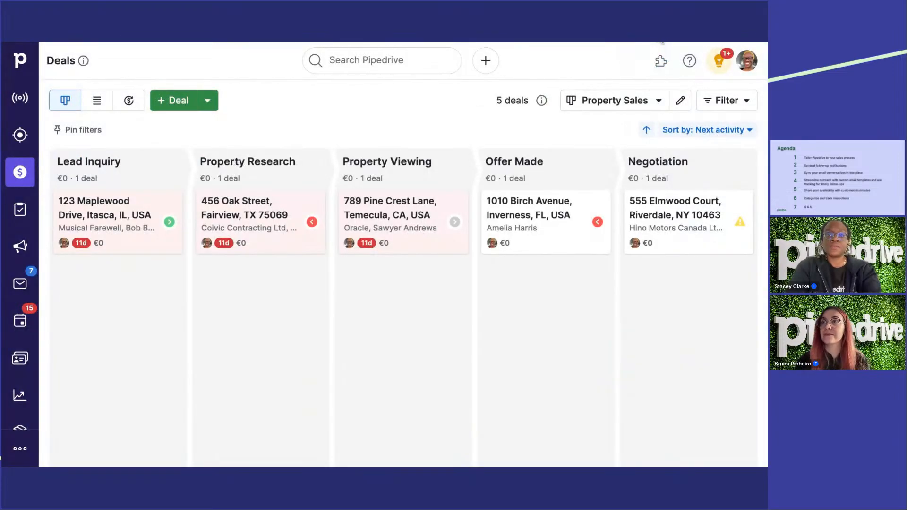
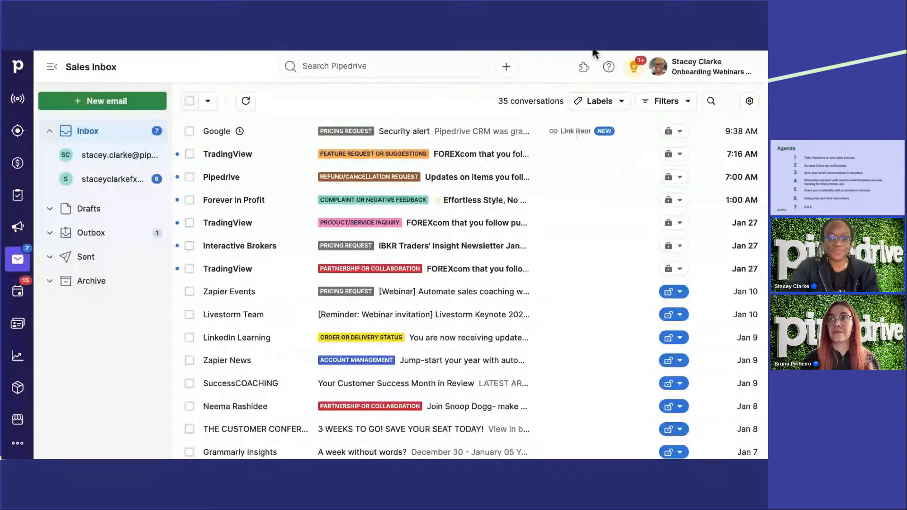
# Step: Look through the labelled conversations in the Sales Inbox and view the list of available email labels
pyautogui.click(421, 126)
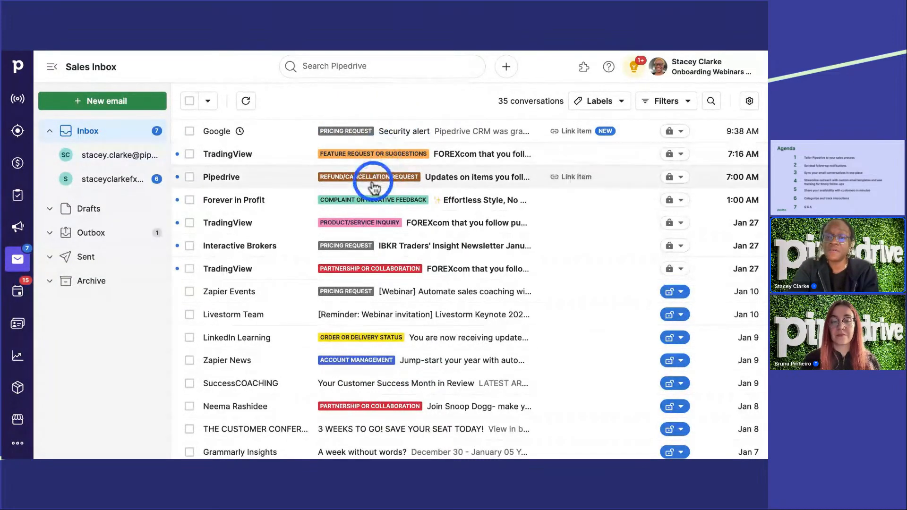
pyautogui.scroll(-1, 368, 208)
pyautogui.scroll(-1, 368, 208)
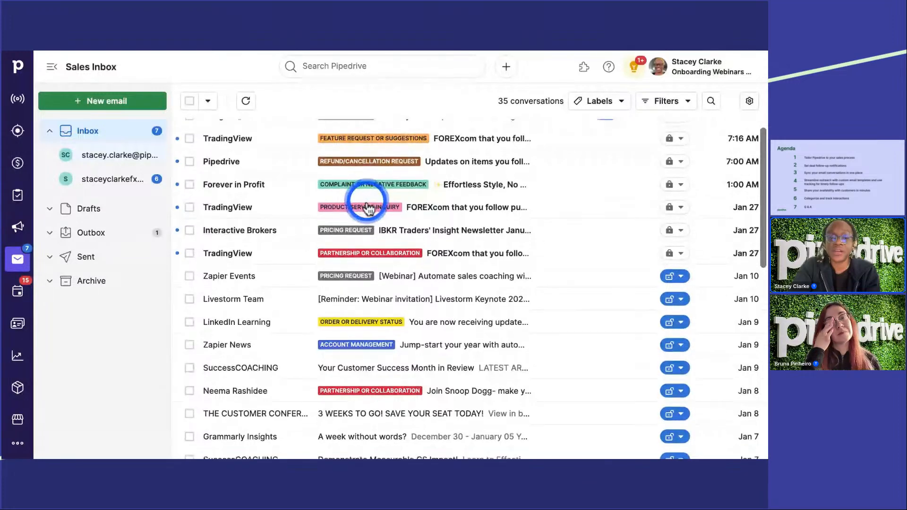
pyautogui.scroll(1, 368, 203)
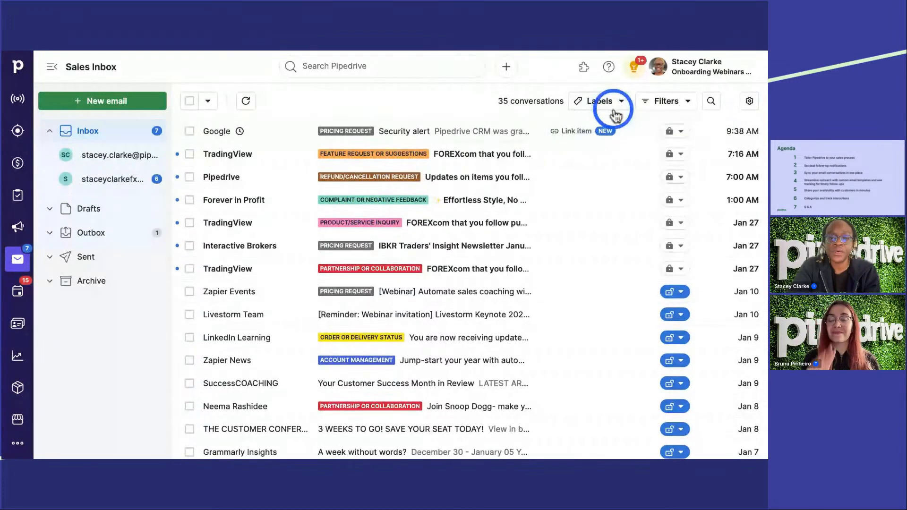
pyautogui.click(602, 102)
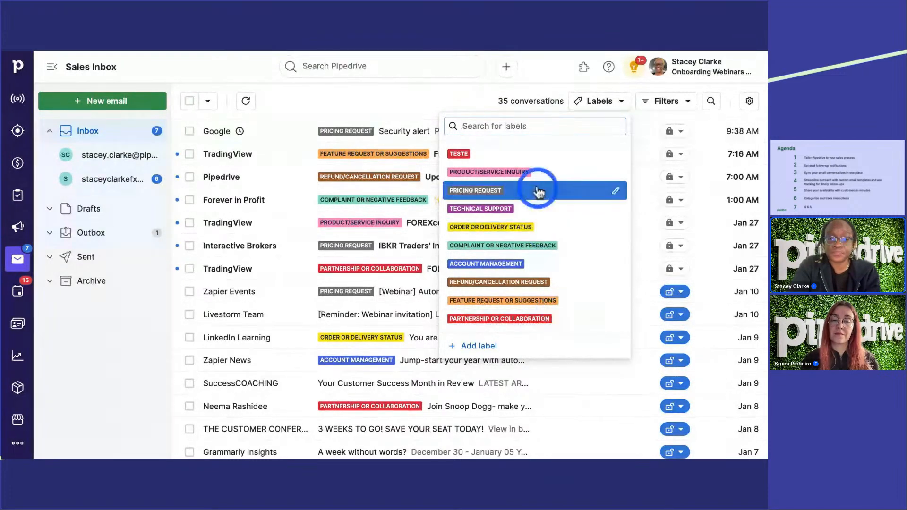
pyautogui.click(409, 98)
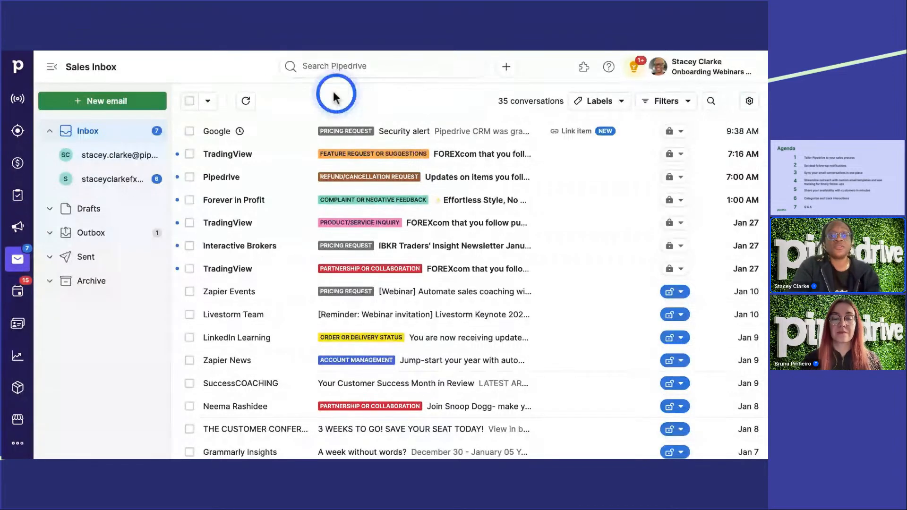
# Step: Go to the activities list and view the additional activity types available for filtering it
pyautogui.click(21, 294)
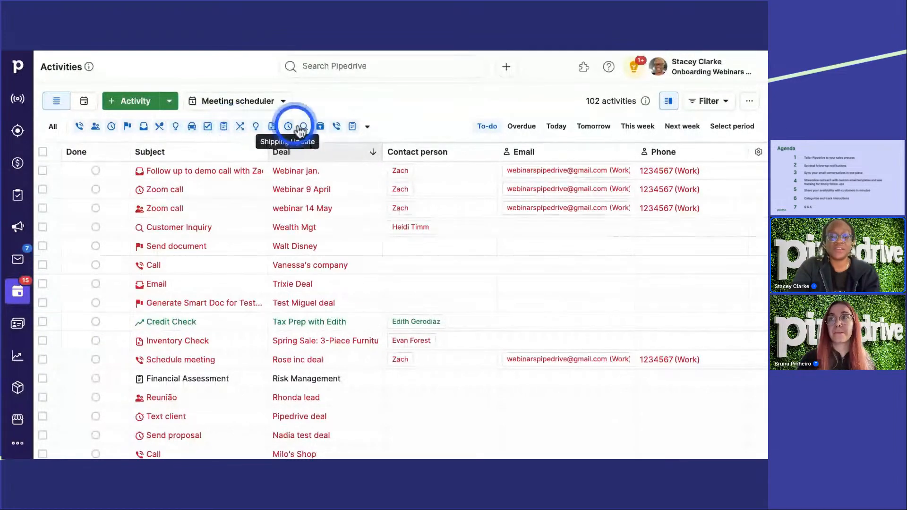
pyautogui.click(369, 127)
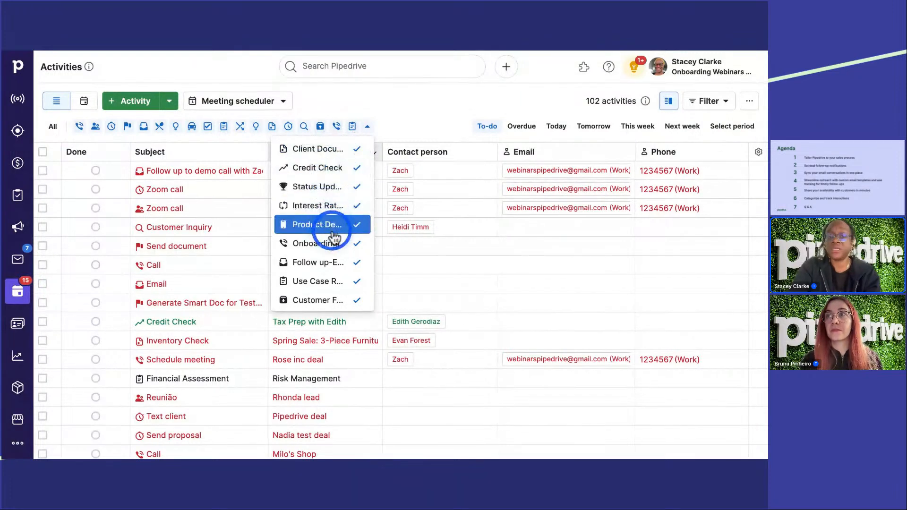
pyautogui.click(407, 114)
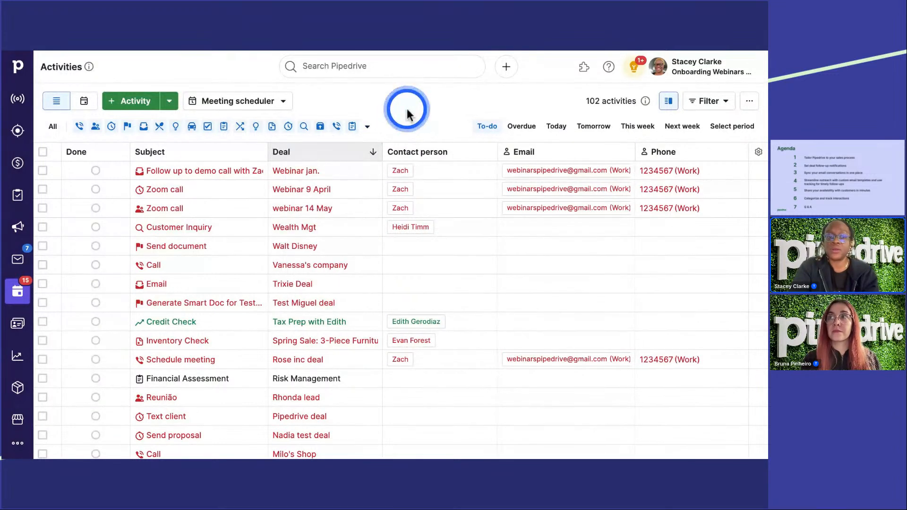
# Step: Open the activity settings in the company settings and examine the list of activity types
pyautogui.click(707, 75)
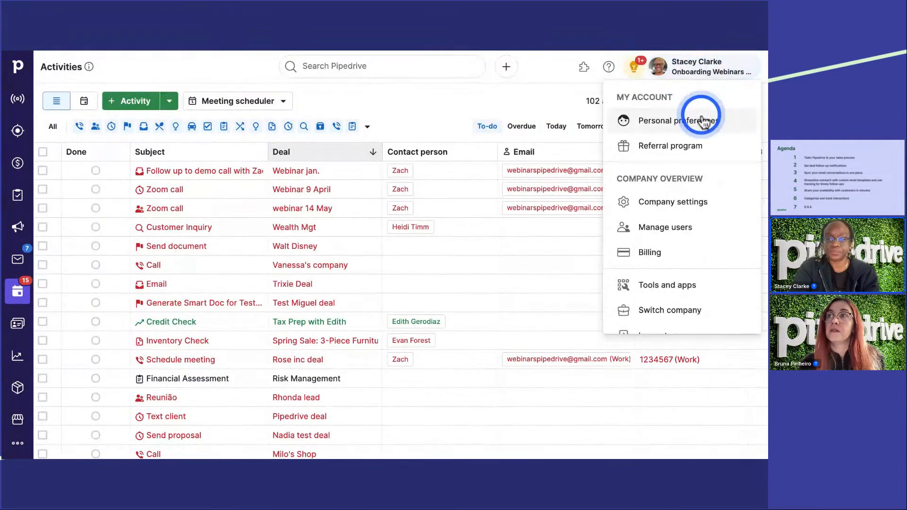
pyautogui.click(717, 203)
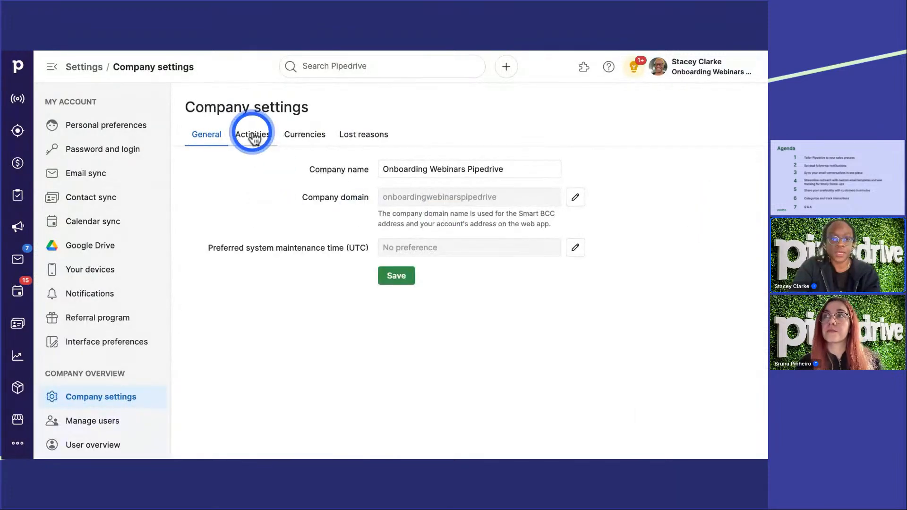
pyautogui.click(252, 135)
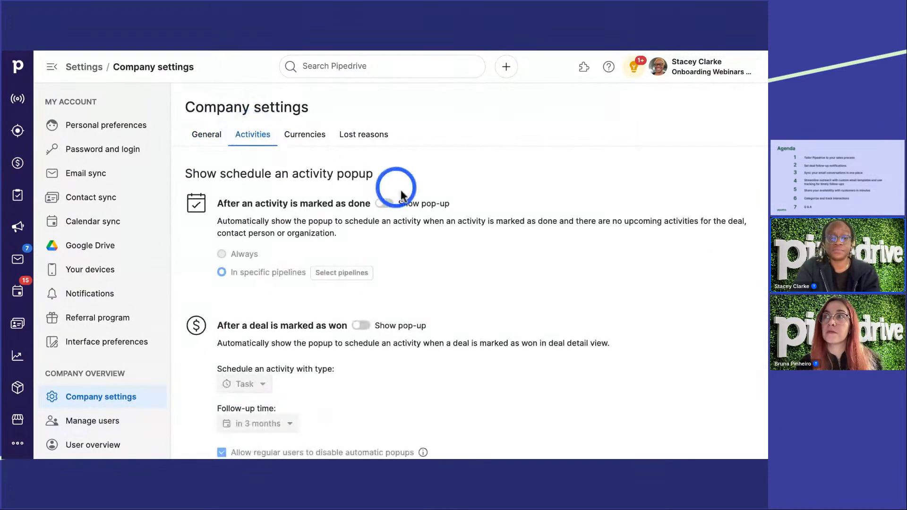
pyautogui.scroll(-2, 493, 319)
pyautogui.scroll(-6, 495, 322)
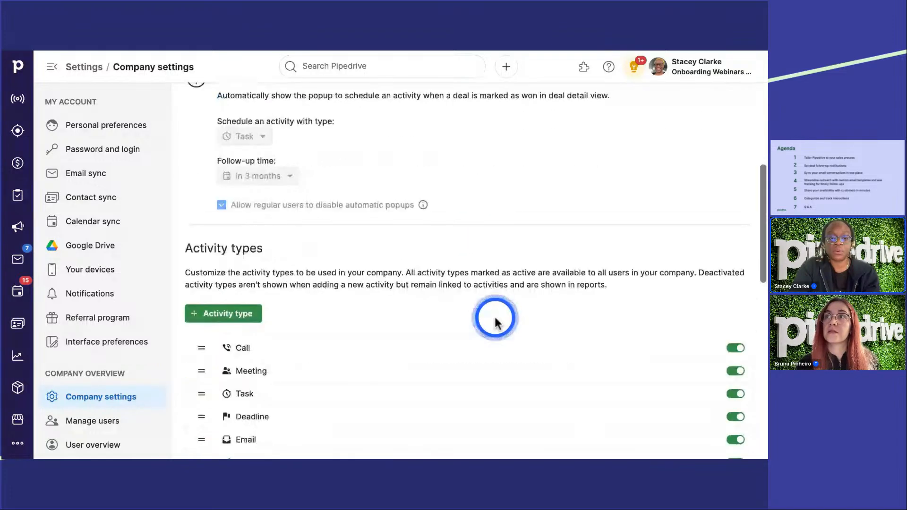
pyautogui.scroll(-2, 470, 205)
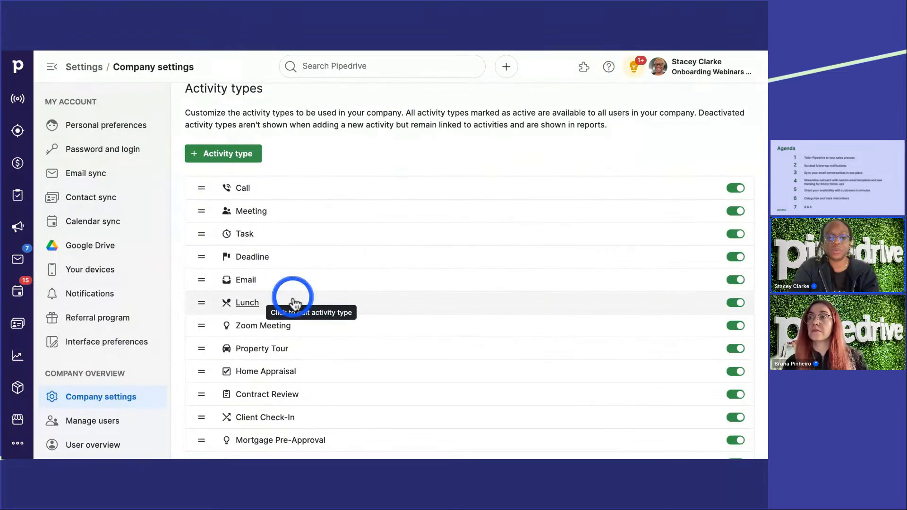
pyautogui.scroll(-2, 293, 299)
pyautogui.scroll(-3, 294, 302)
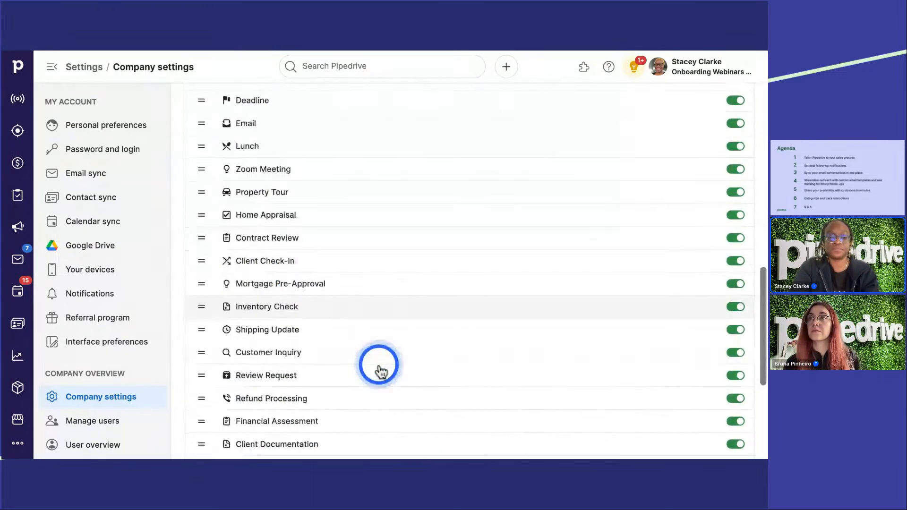
pyautogui.scroll(3, 379, 366)
pyautogui.scroll(2, 379, 366)
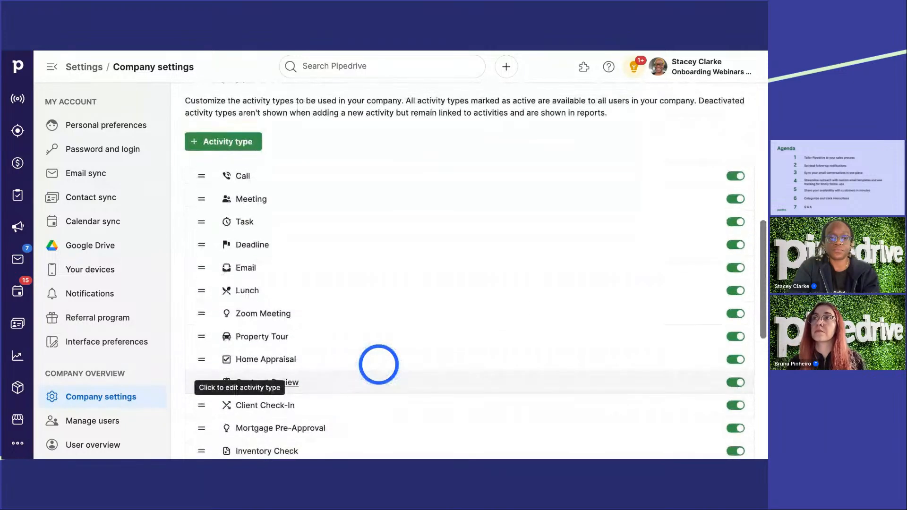
# Step: Start adding a new activity type with the Lunch icon, and cancel it without saving
pyautogui.click(249, 152)
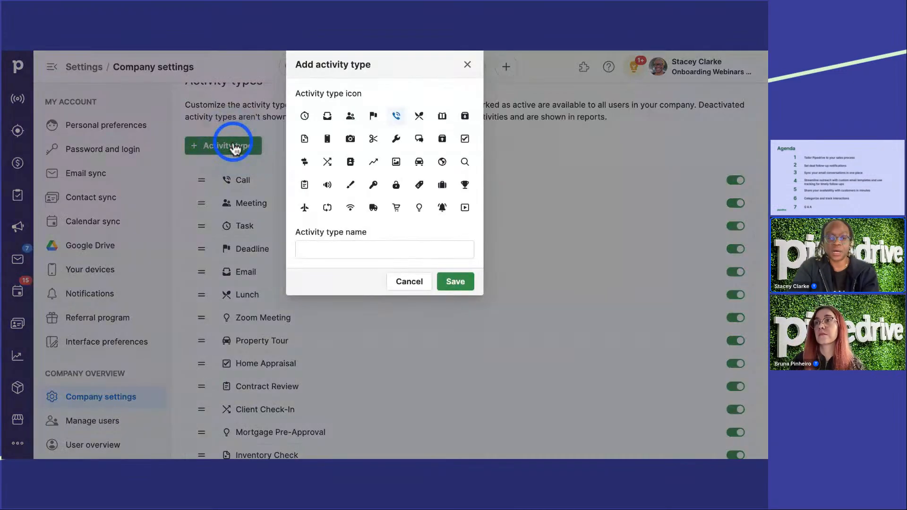
pyautogui.click(419, 116)
pyautogui.click(355, 248)
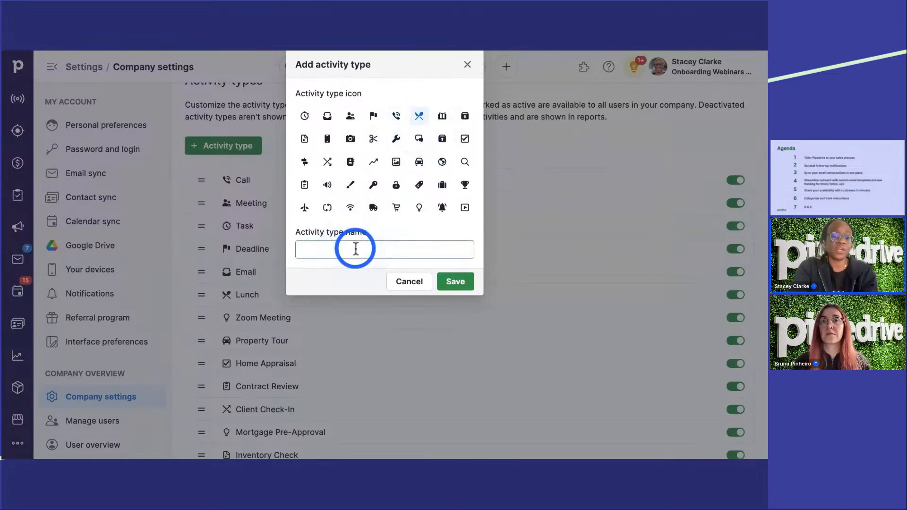
pyautogui.click(404, 283)
# Step: View the form for scheduling a new activity with its activity type choices, and close it without saving
pyautogui.click(506, 66)
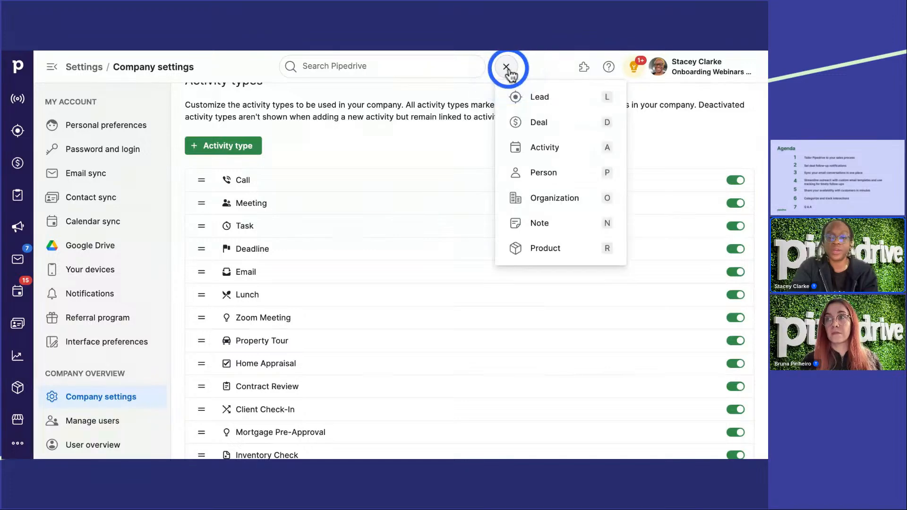
pyautogui.click(557, 148)
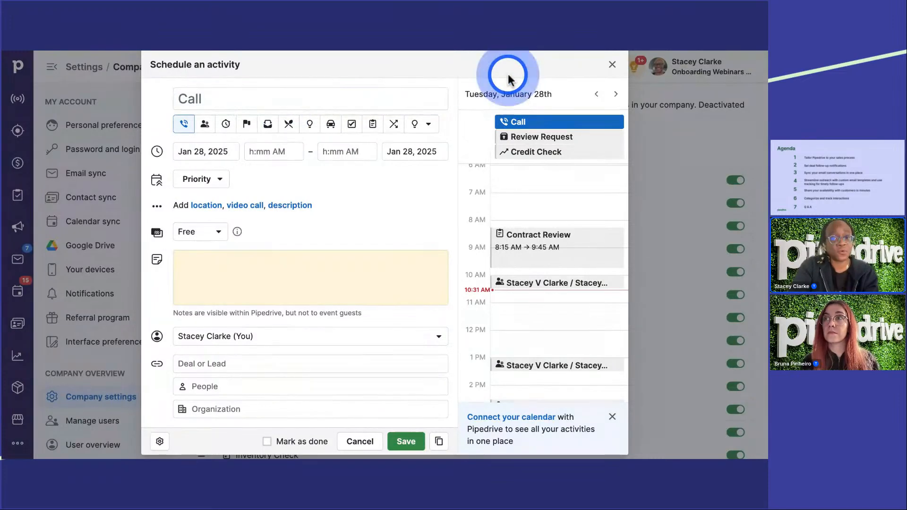
pyautogui.click(610, 65)
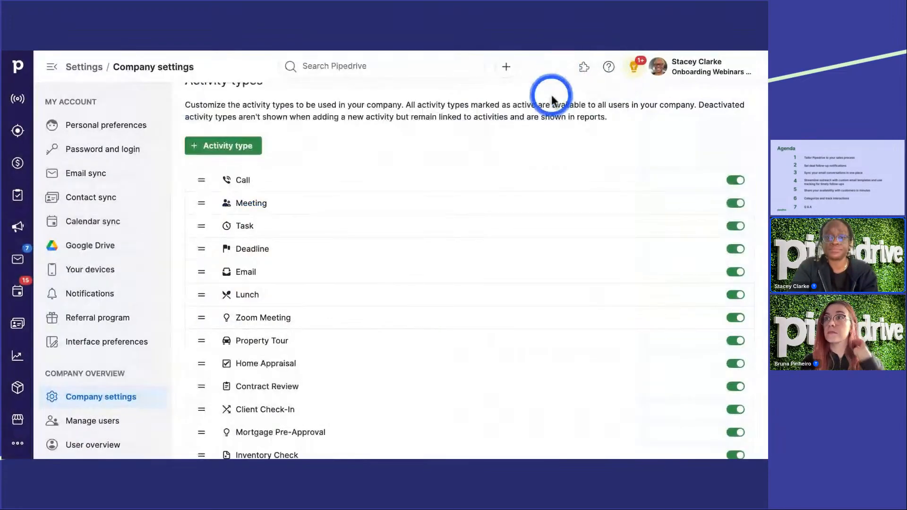